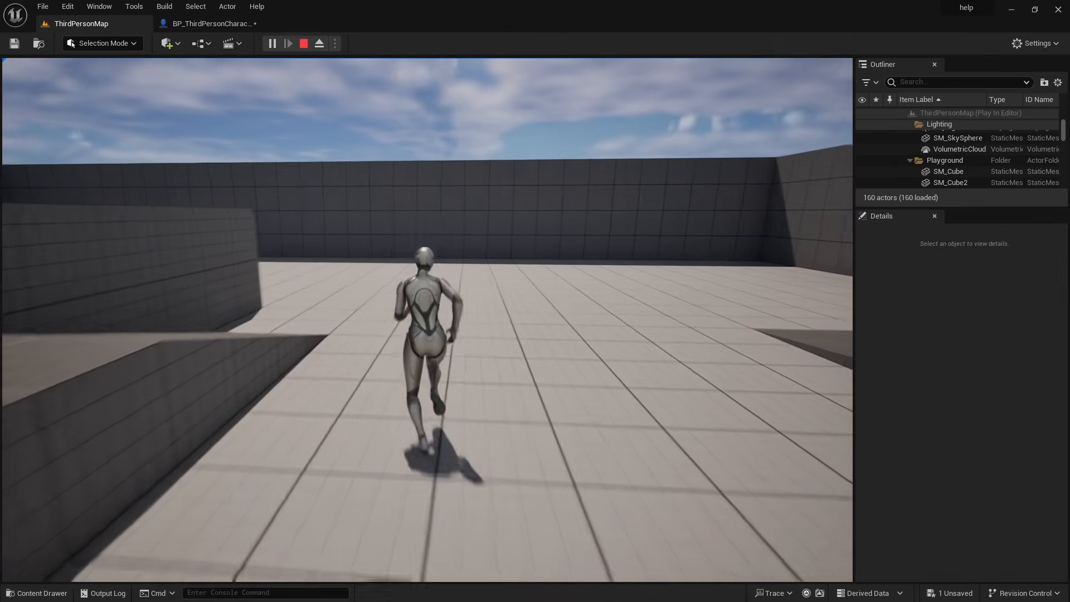
Play-test the level by running and jumping with the default mannequin.
key(w)
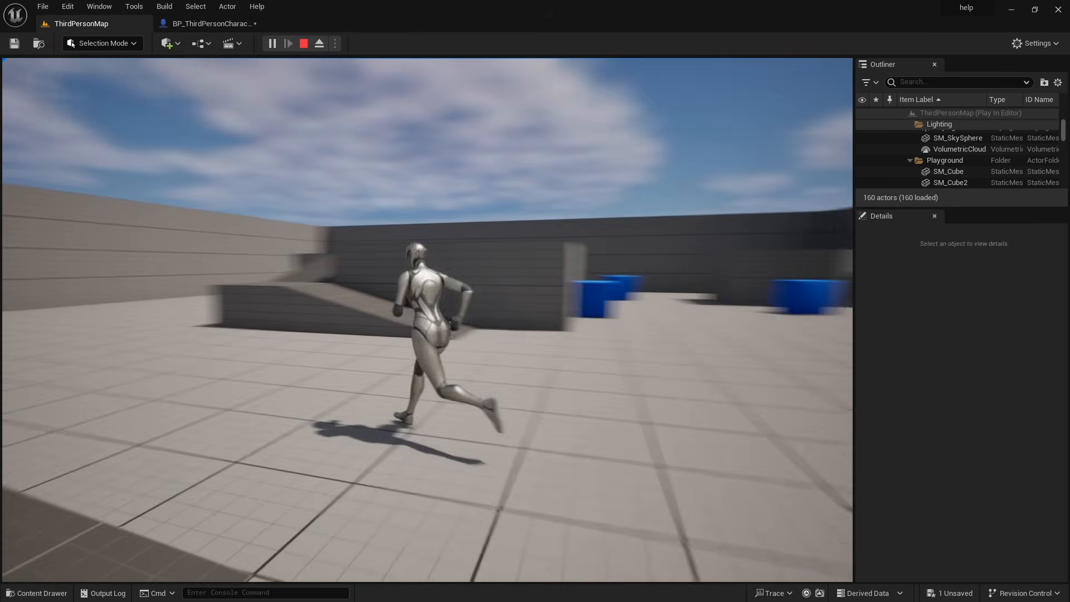
key(space)
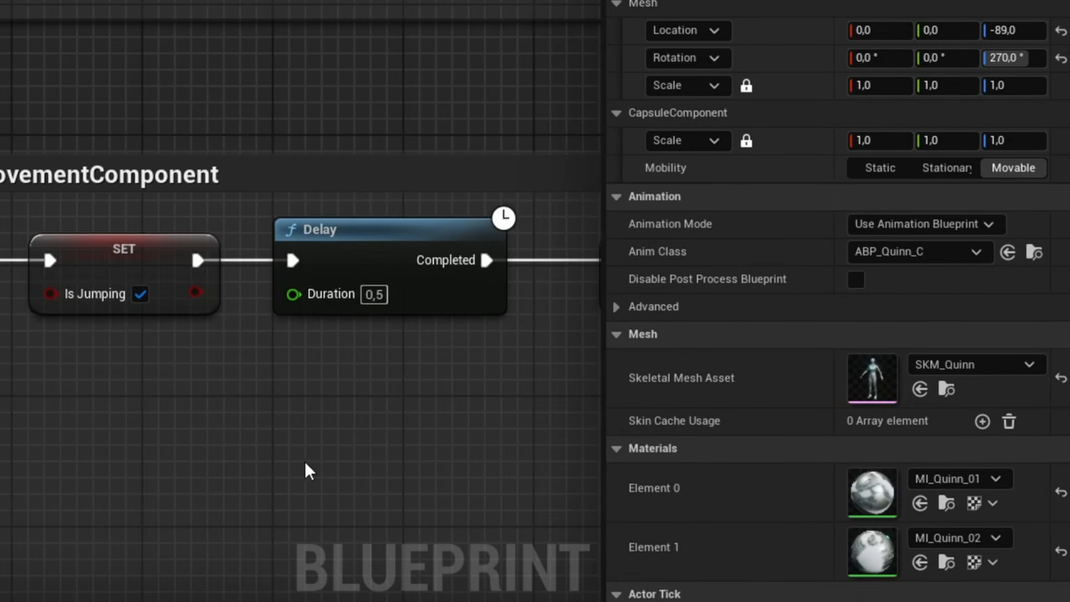
Set the character's Anim Class to None and play-test its movement without an animation blueprint.
click(952, 252)
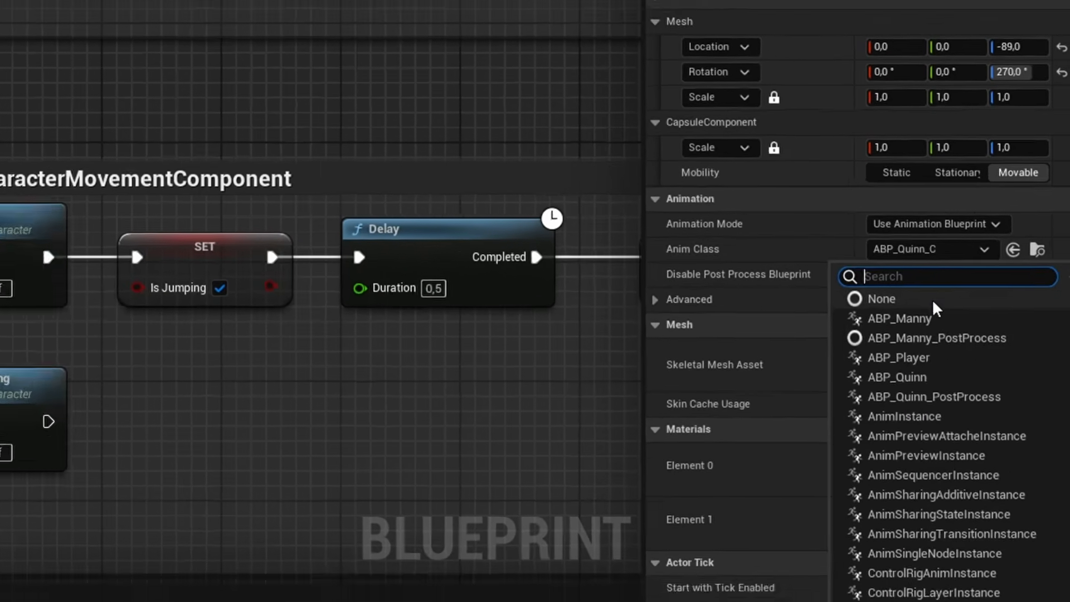
click(914, 318)
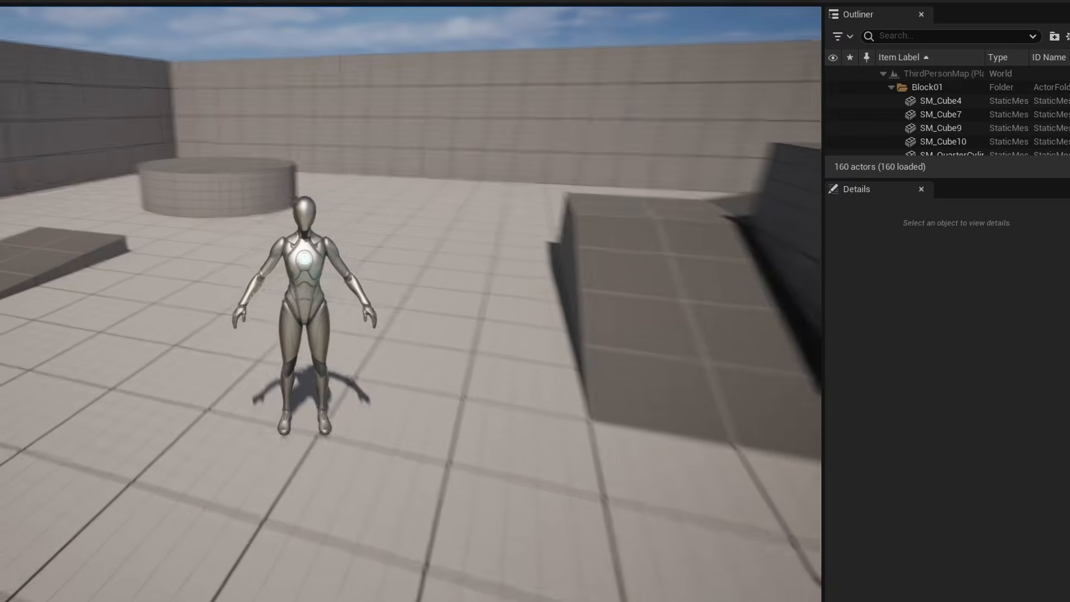
key(a)
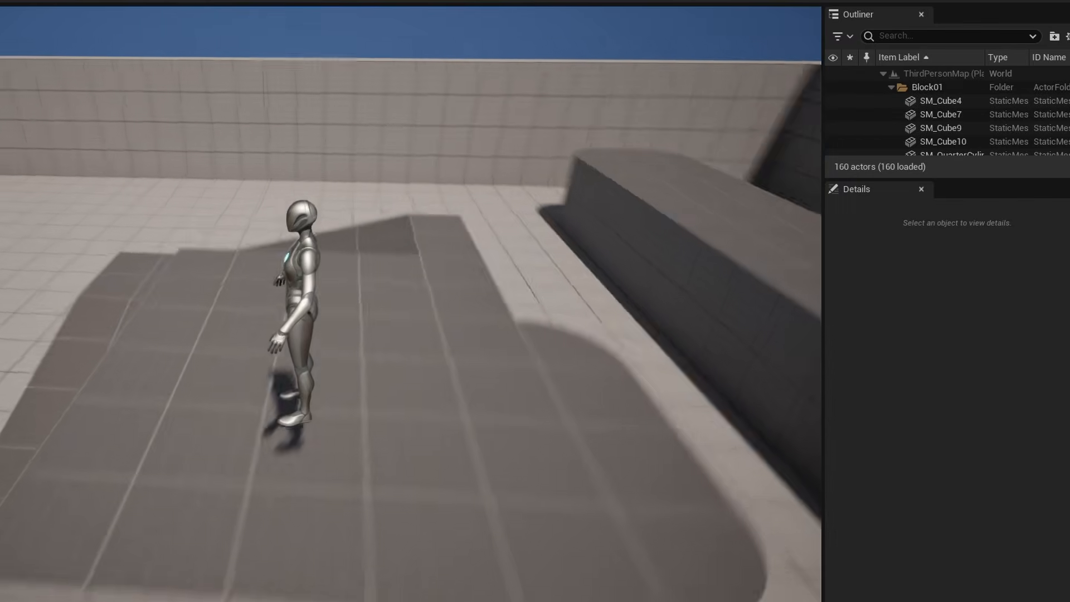
key(s)
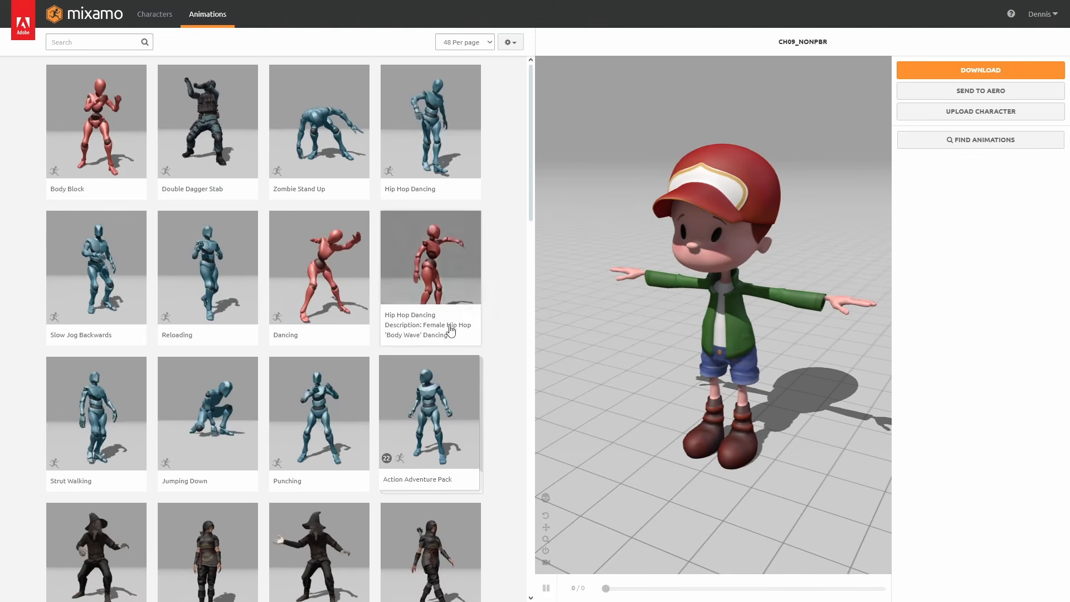
Switch to Mixamo and browse the animation library for suitable character animations.
scroll(478, 345, down, 4)
scroll(479, 345, down, 10)
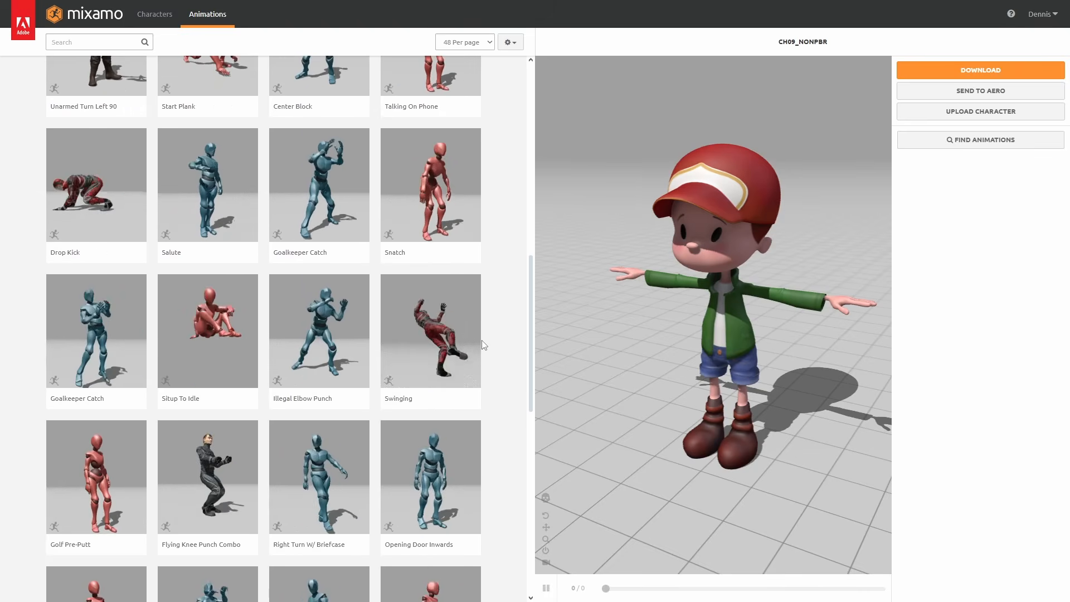
scroll(484, 345, down, 8)
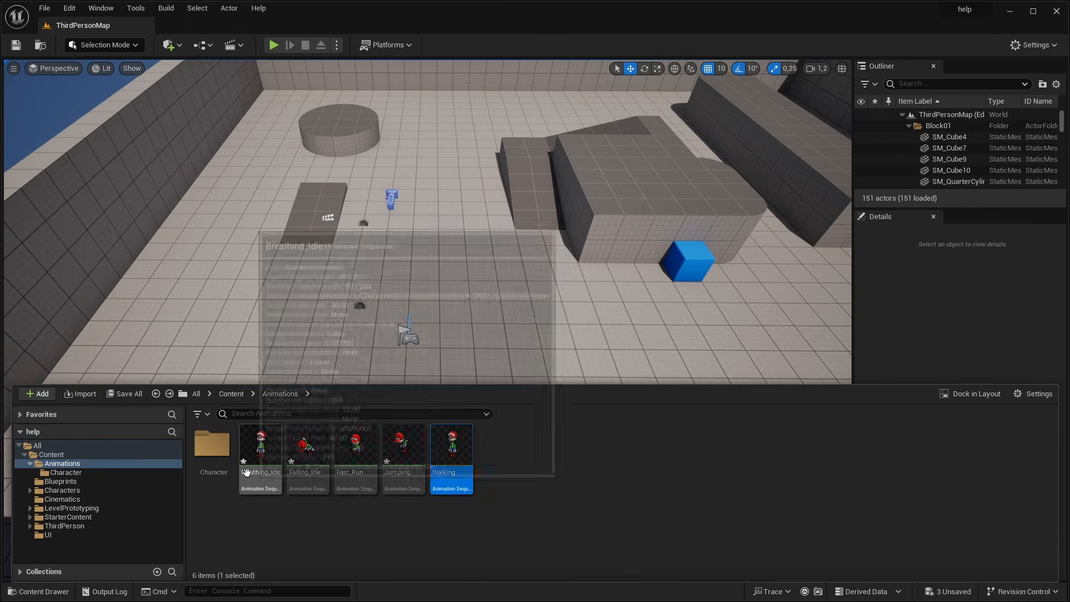
Switch to Unreal Editor, inspect the Ch09_nonPBR skeletal mesh in the Character folder, and return to the Animations folder.
double_click(212, 445)
click(451, 446)
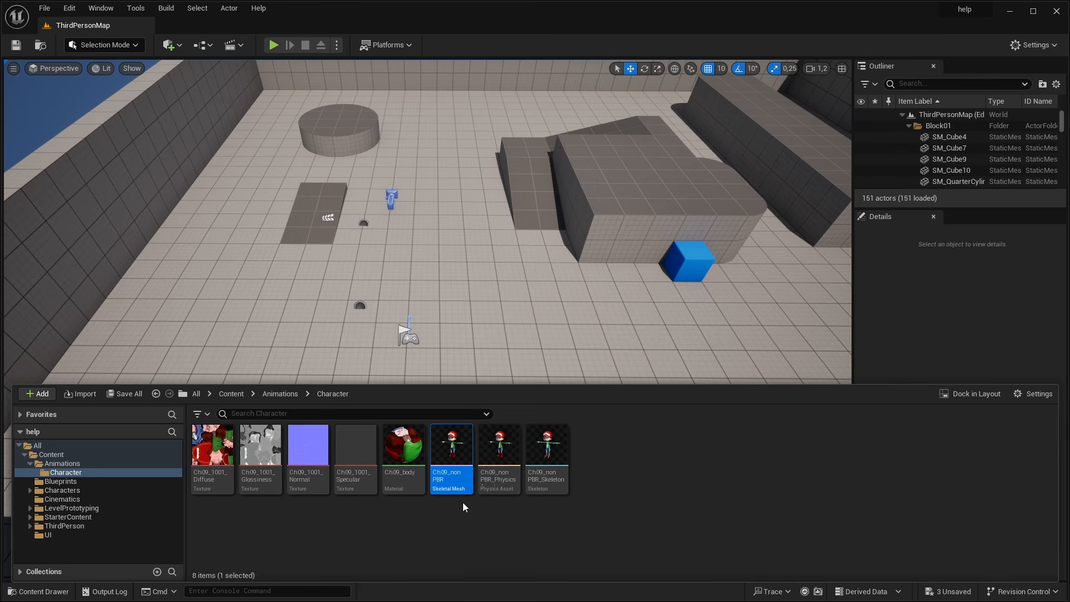
key(alt+Left)
Create an Animation Blueprint for Ch09_nonPBR_Skeleton in the Animations folder and name it ABP_Player.
right_click(527, 490)
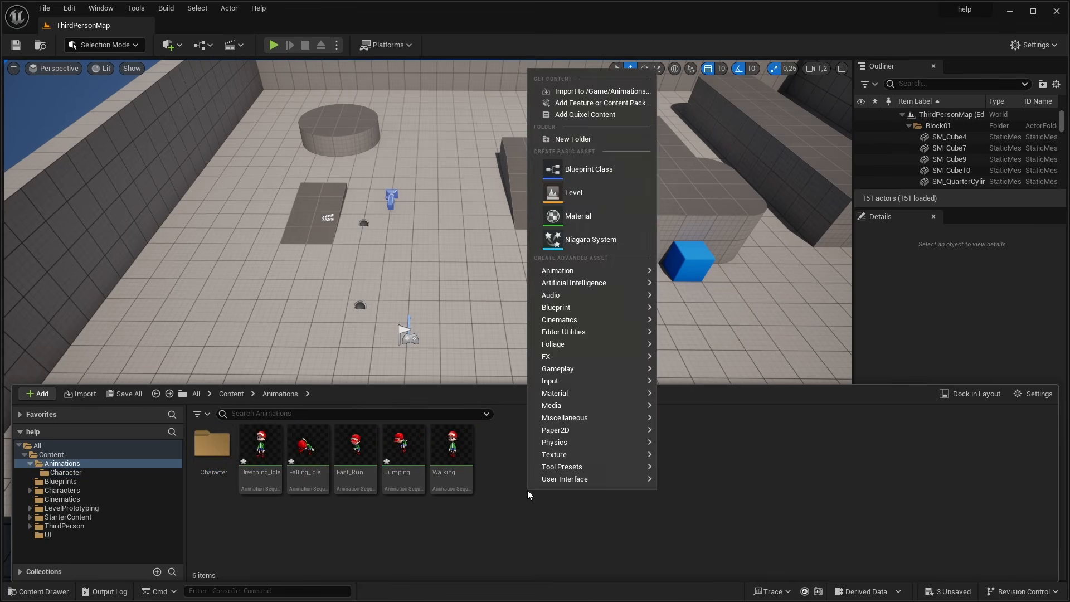
mouse_move(628, 270)
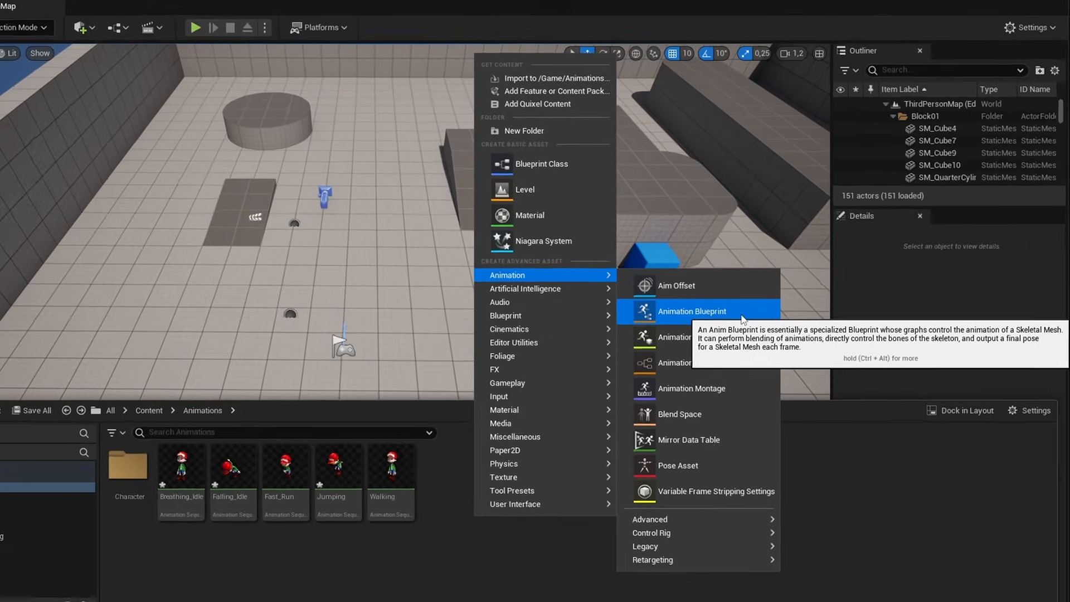
click(593, 340)
click(586, 238)
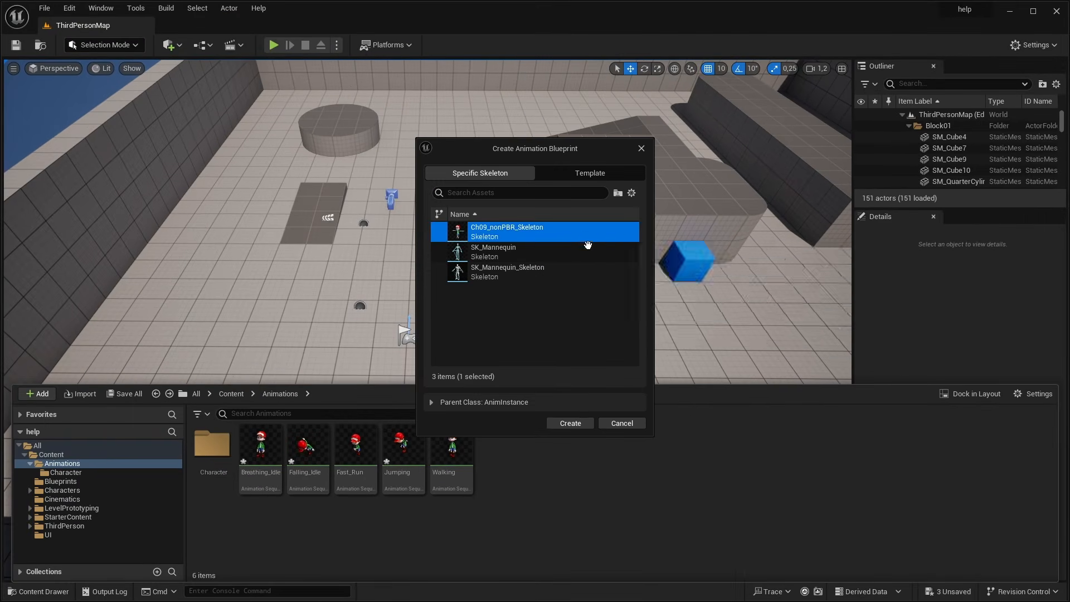
click(568, 424)
text(ABP)
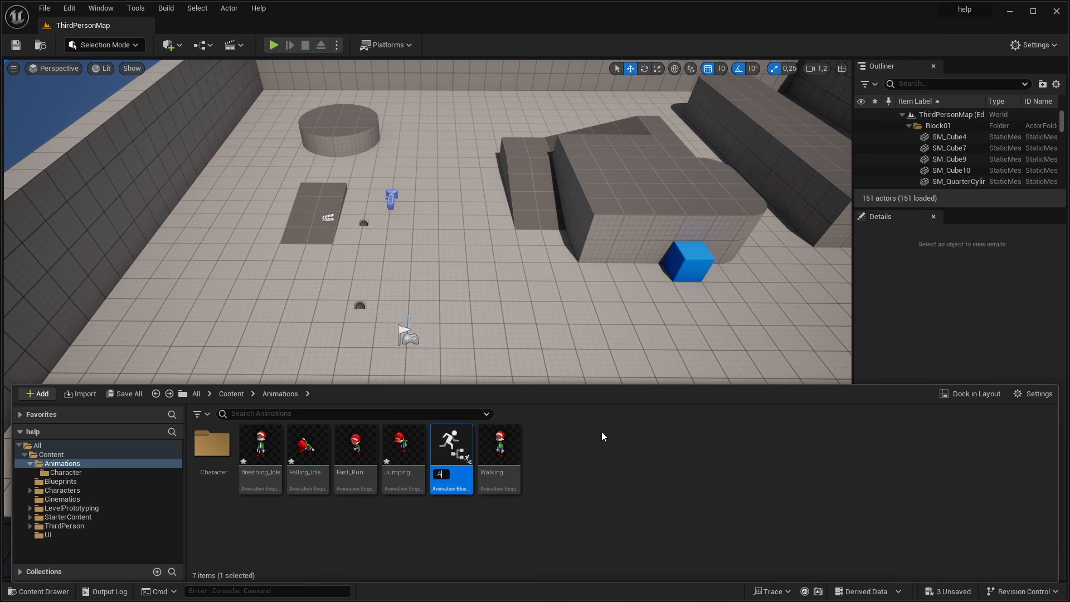
text(_Player)
click(609, 495)
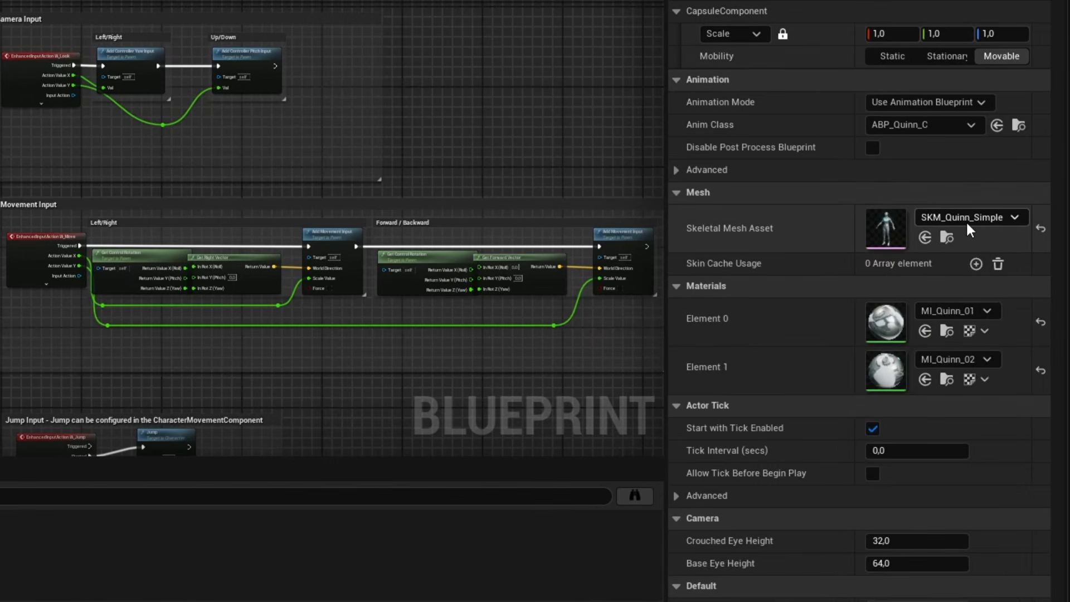
In BP_ThirdPersonCharacter, set the Skeletal Mesh Asset to Ch09_nonPBR and the Anim Class to ABP_Player.
click(1001, 314)
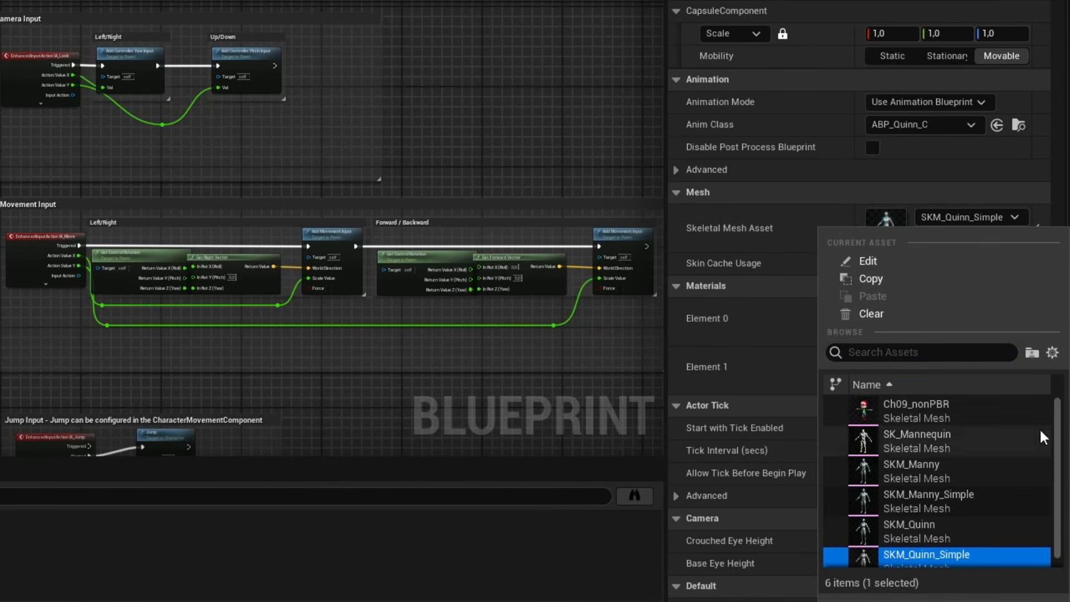
click(966, 410)
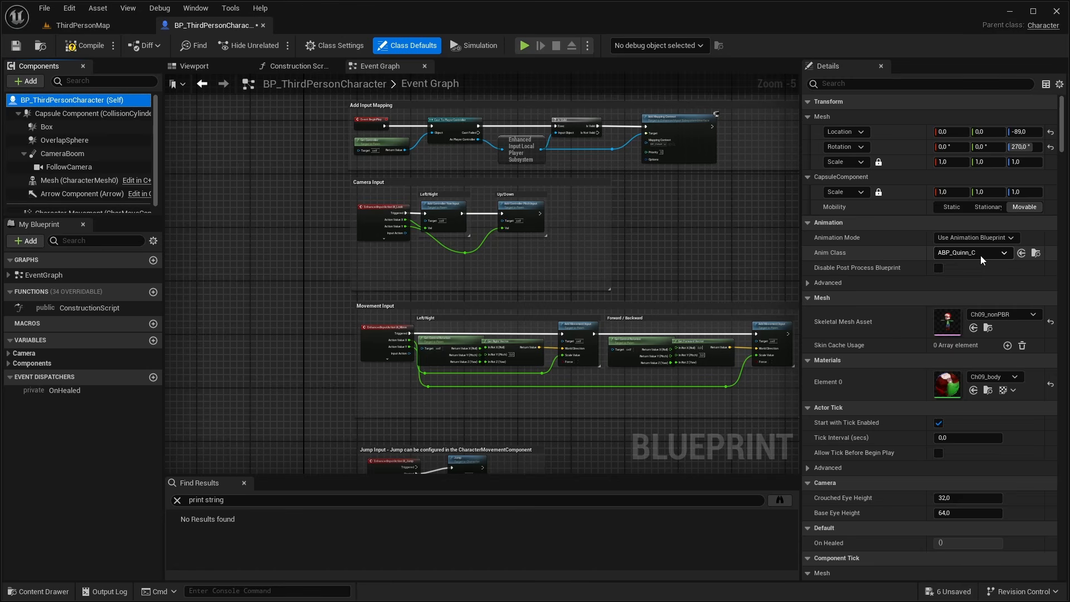
click(980, 255)
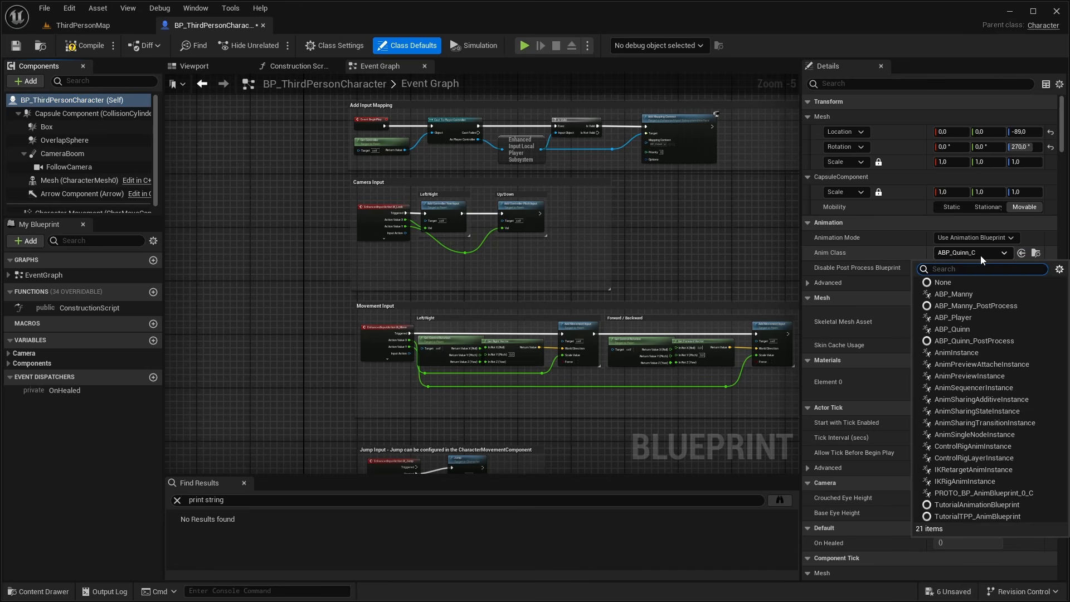
click(981, 315)
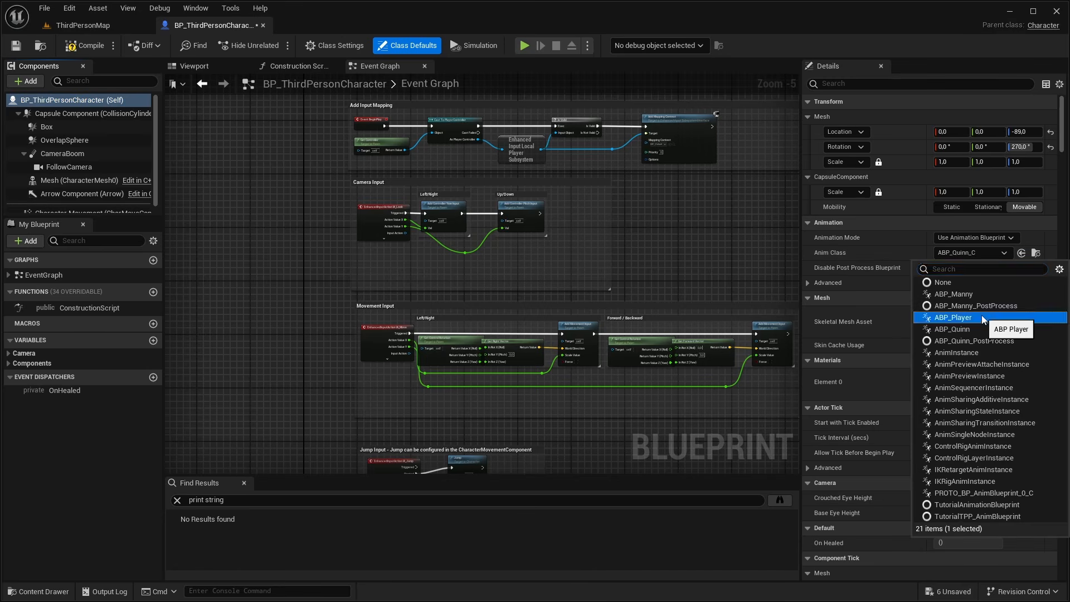
Play-test the level with the new character, moving in all directions and jumping to check its animation.
click(525, 45)
click(528, 229)
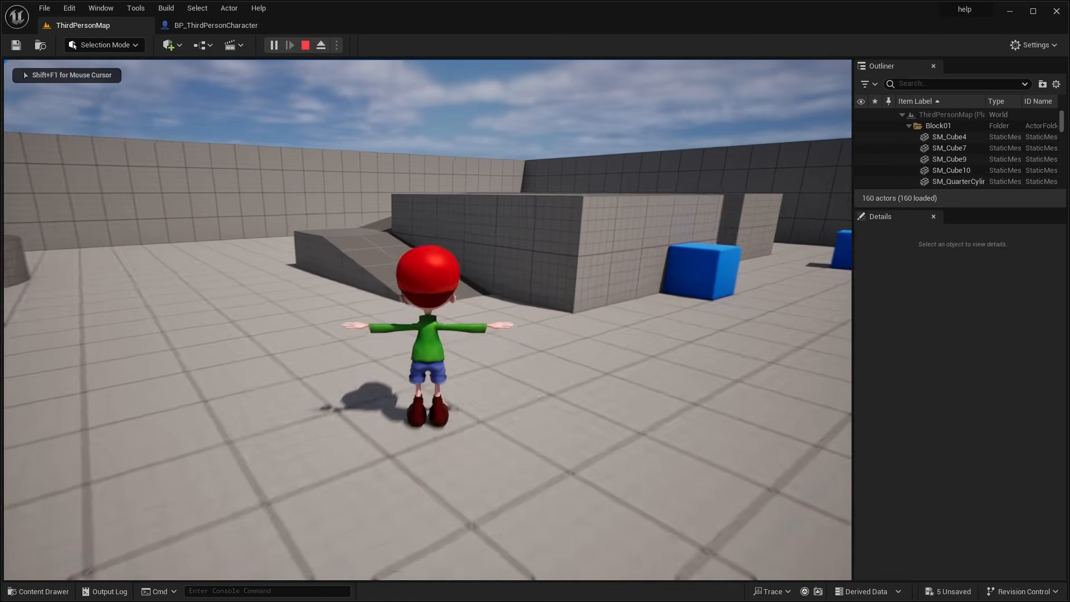
key(w)
key(space)
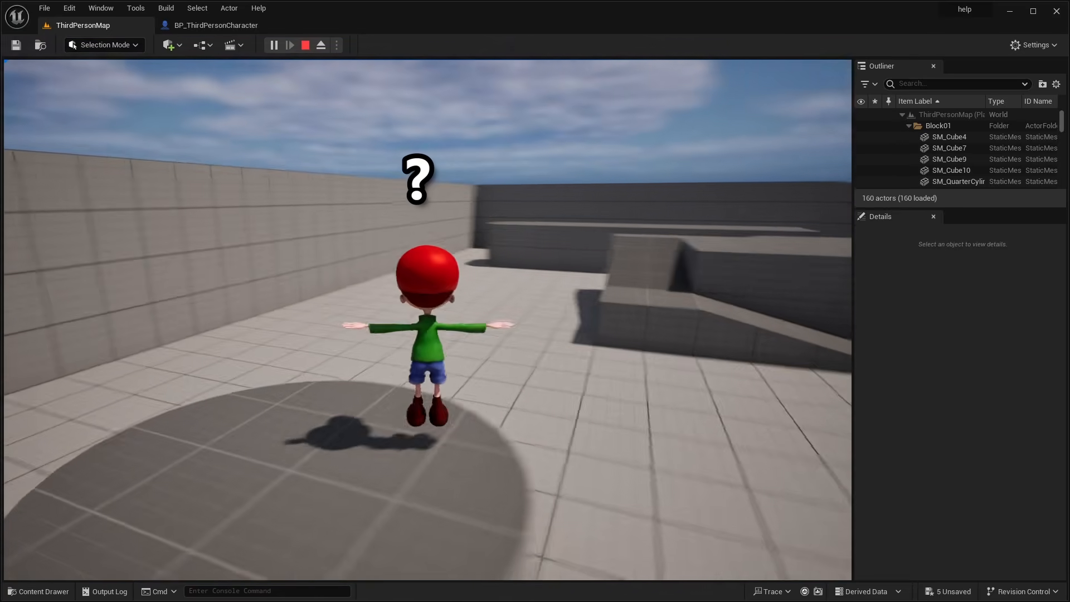
key(a)
key(s)
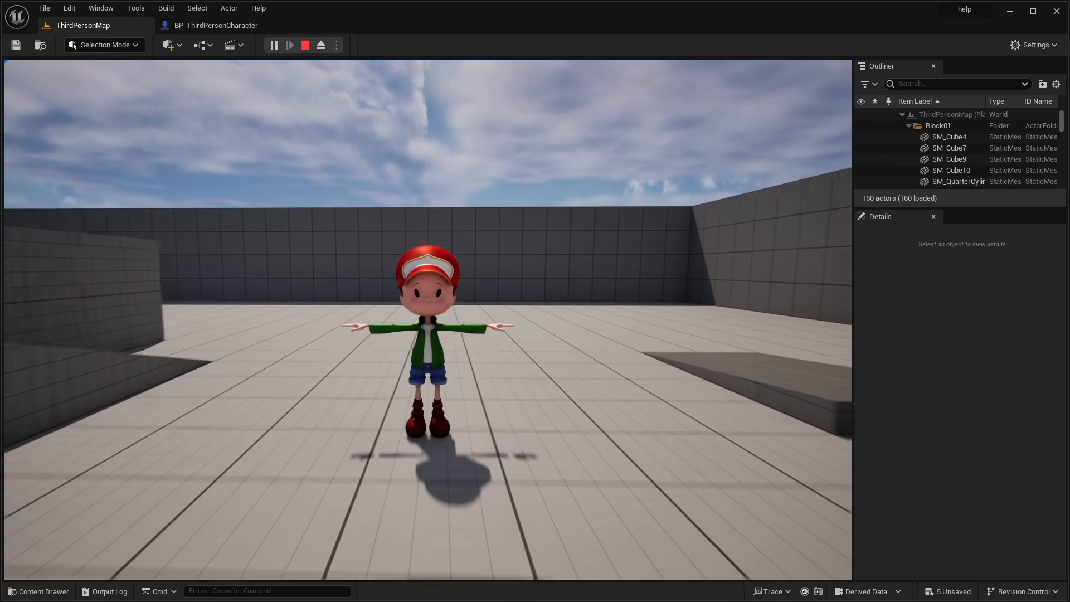
key(d)
key(w)
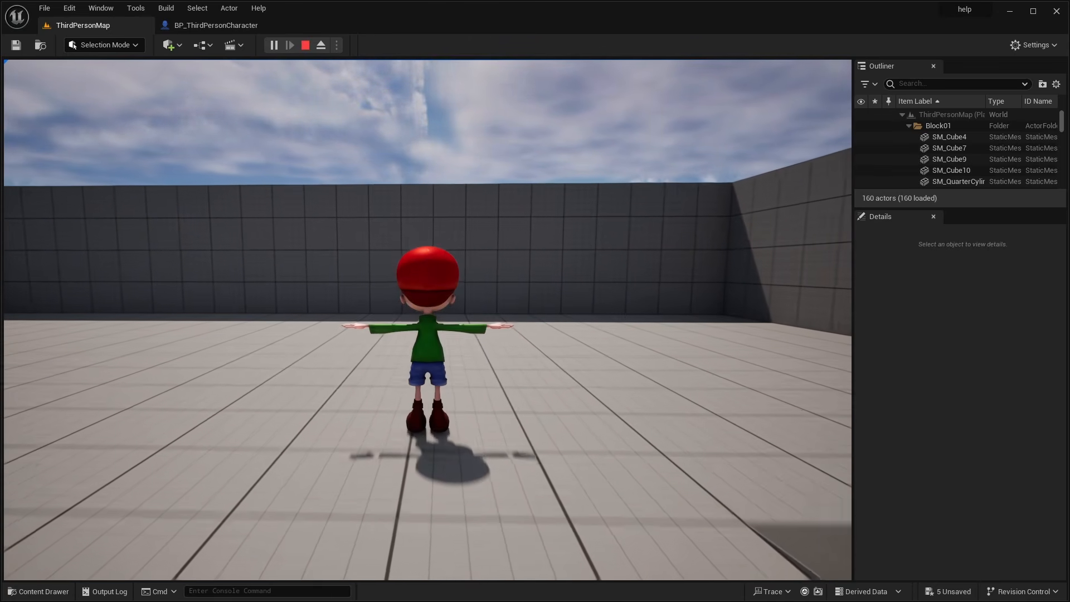
key(a)
key(w)
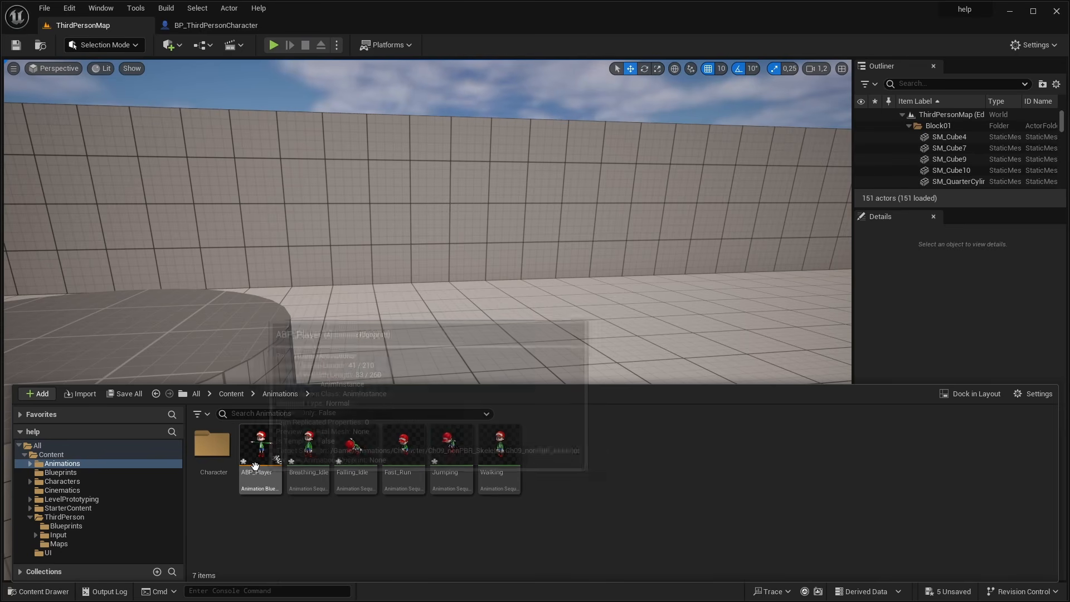
Open the ABP_Player animation blueprint and dock its window as a tab in the main editor.
click(257, 457)
double_click(257, 457)
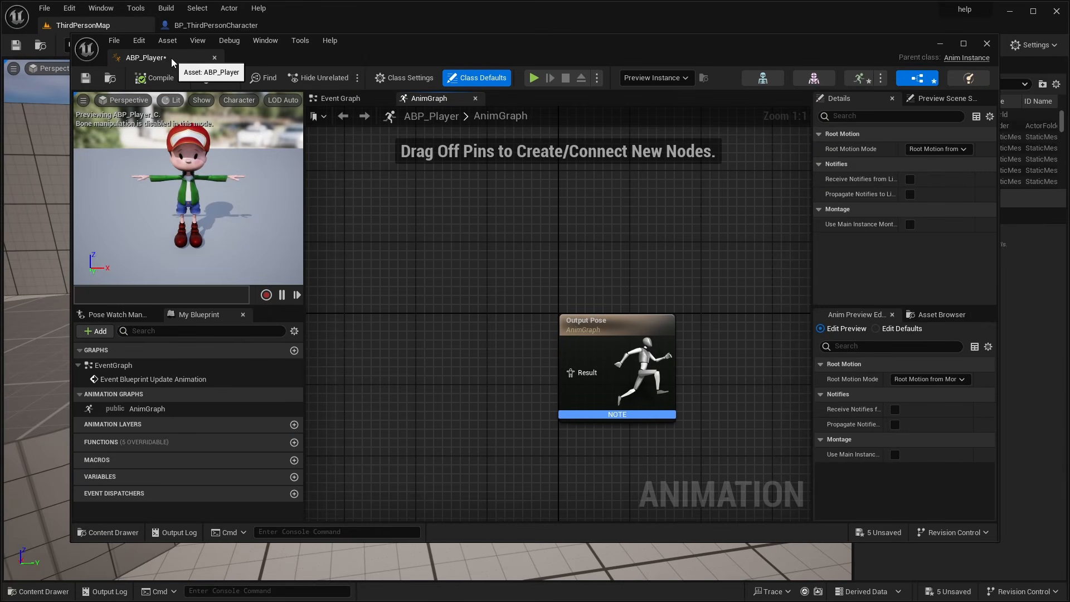
drag(176, 61, 188, 33)
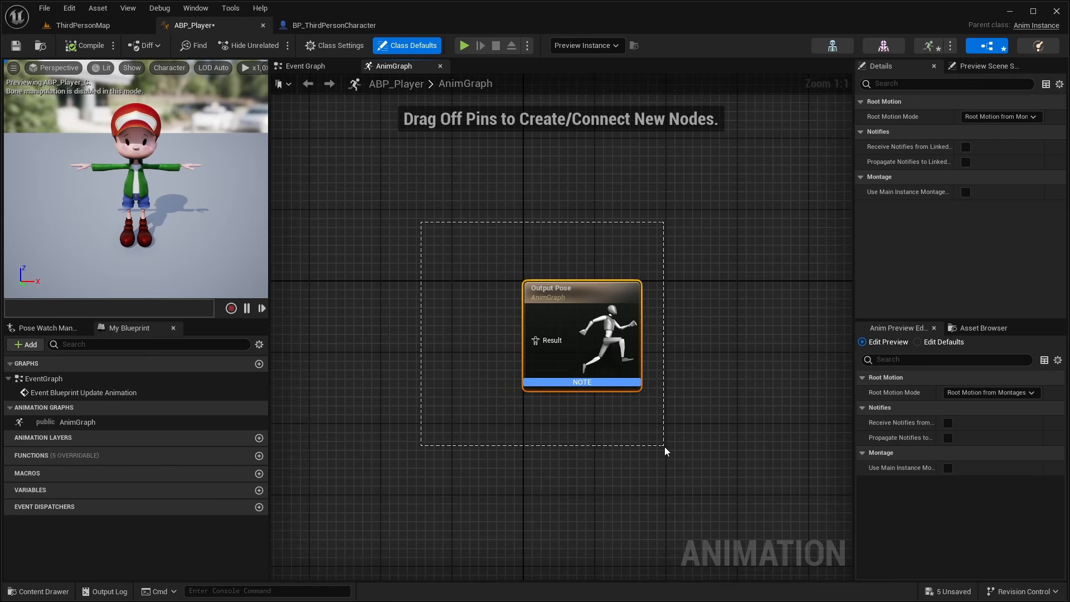
drag(664, 446, 664, 447)
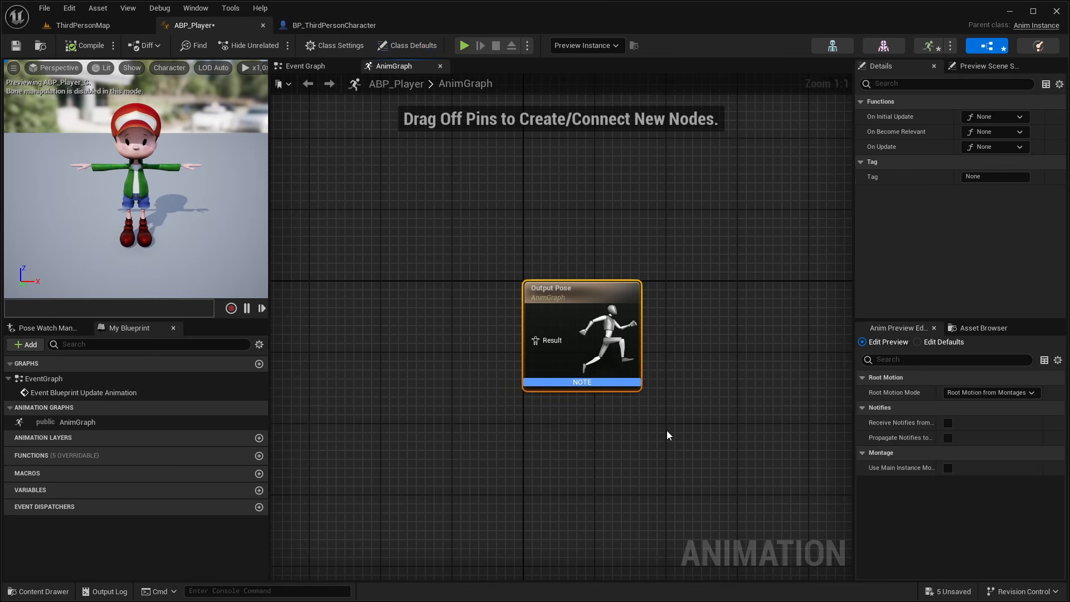
click(664, 416)
drag(504, 259, 503, 257)
click(503, 260)
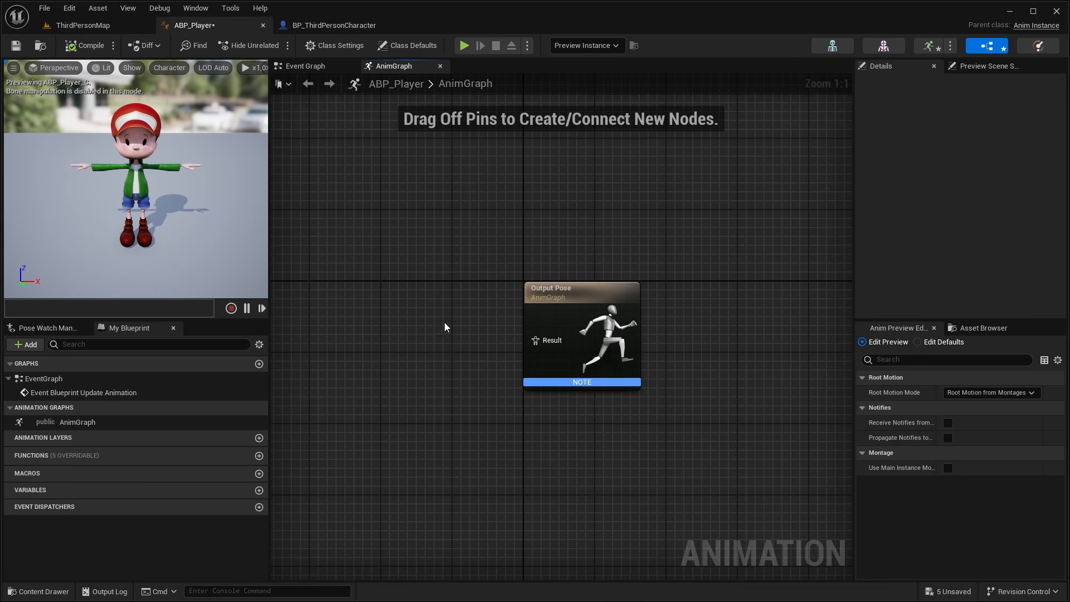
Add the Walking animation to ABP_Player's AnimGraph and connect its pose output to the Output Pose's Result.
click(983, 329)
click(924, 429)
drag(924, 428, 381, 317)
drag(436, 350, 535, 340)
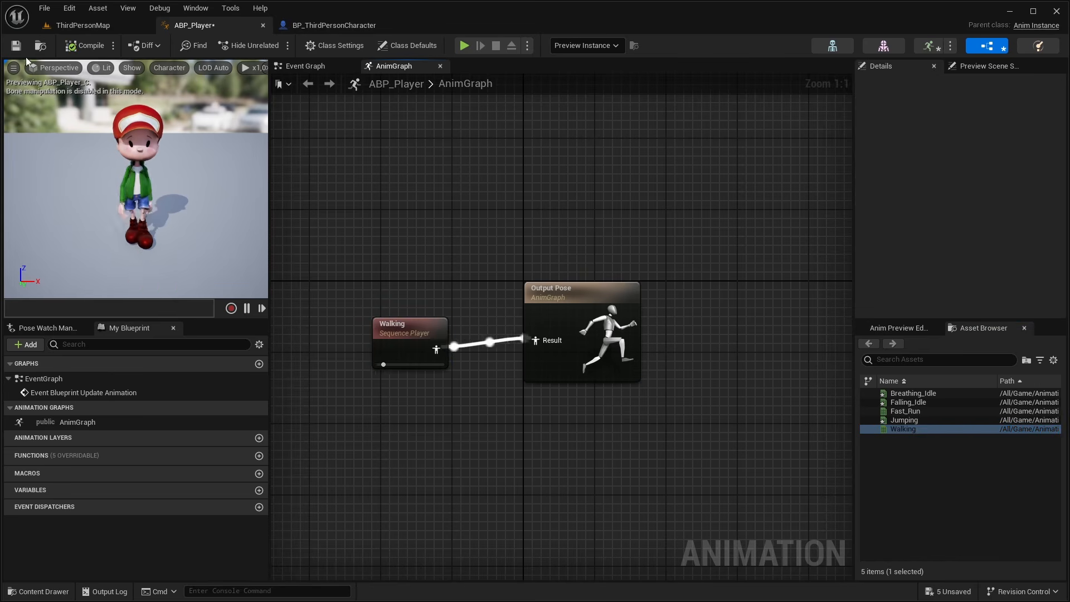
Save ABP_Player and play-test ThirdPersonMap with the Walking animation.
click(18, 49)
click(82, 25)
click(278, 45)
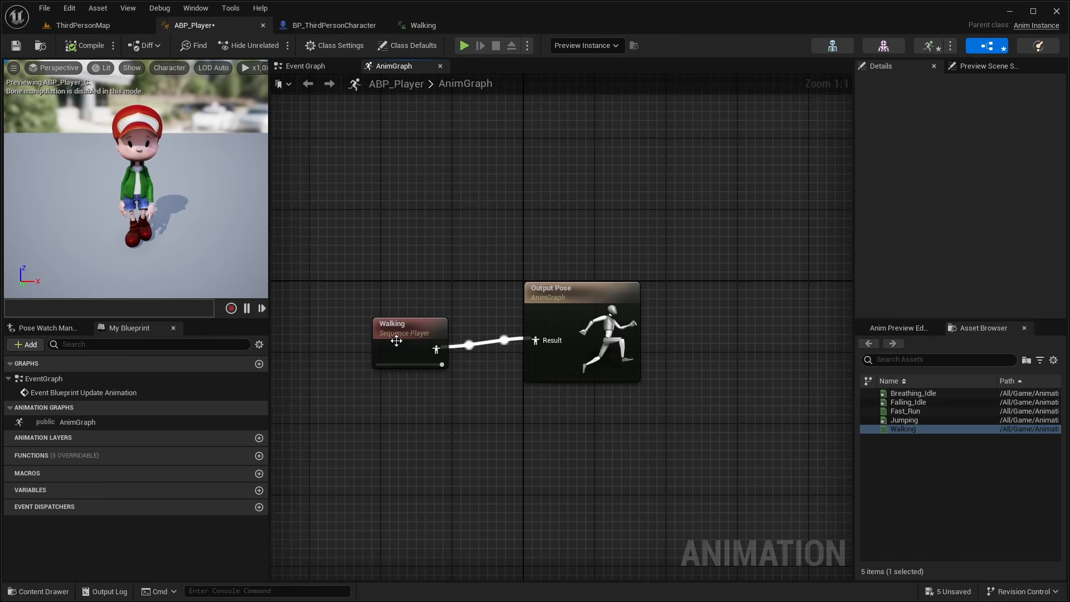
Enable Loop Animation on the Walking sequence player and compile ABP_Player.
click(396, 341)
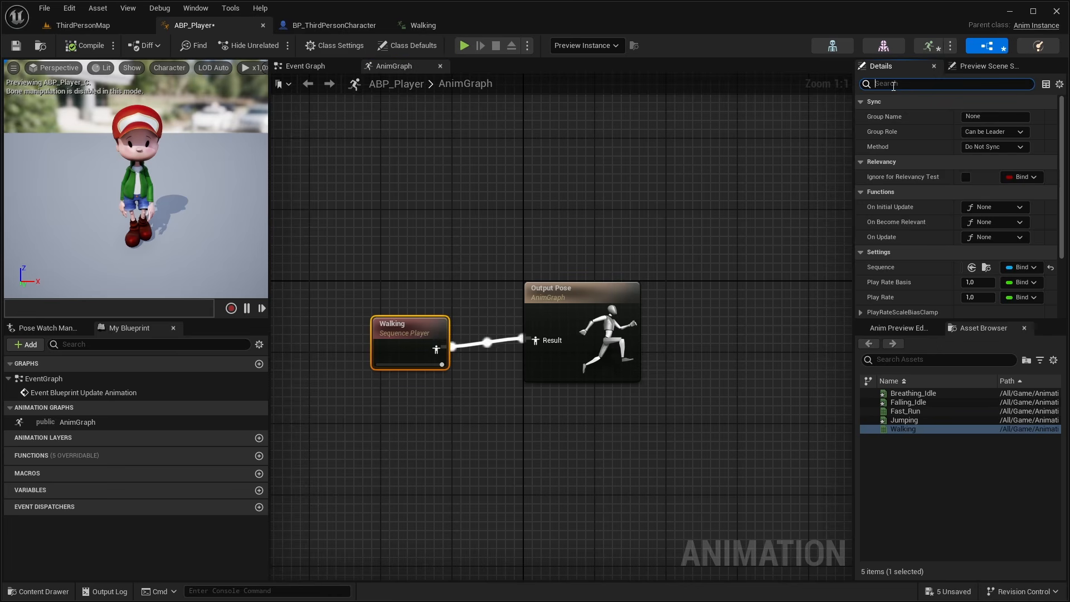
text(loop)
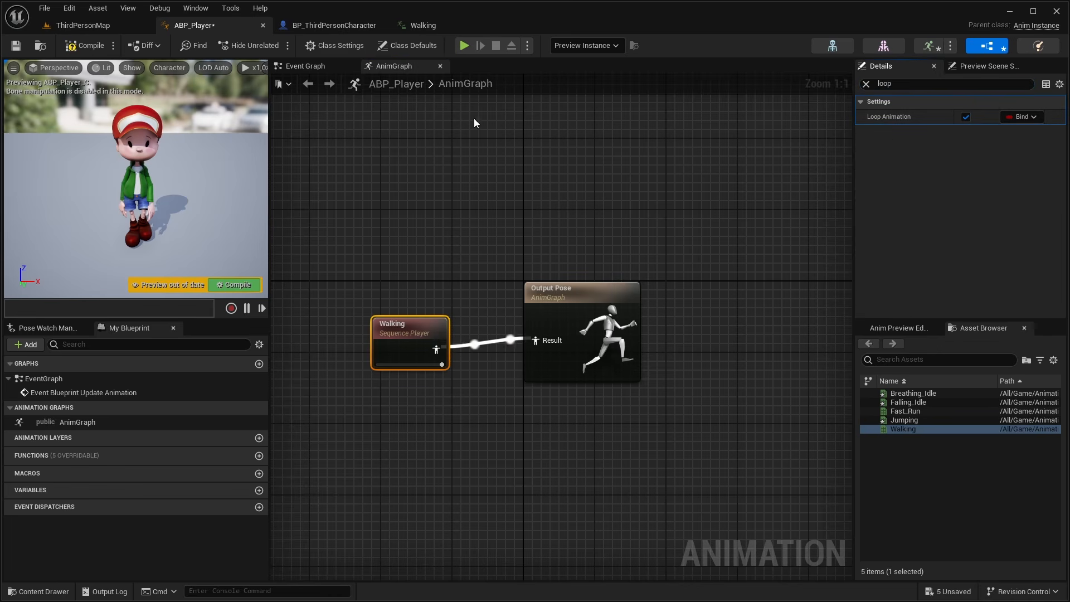
click(233, 286)
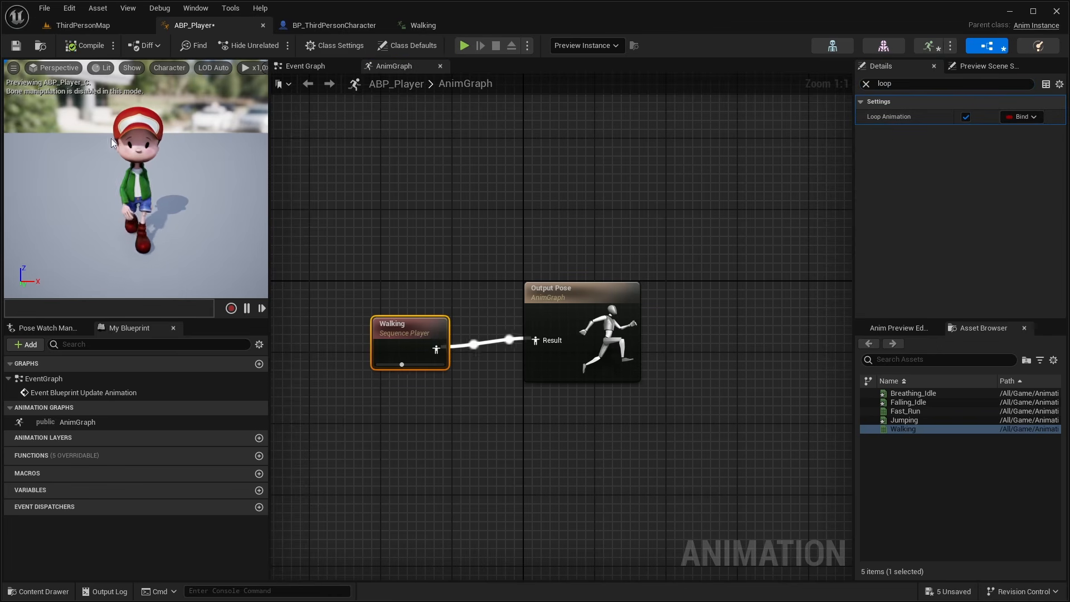
Play-test ThirdPersonMap by moving the character around to check the looping walk animation.
click(83, 26)
click(271, 45)
key(w)
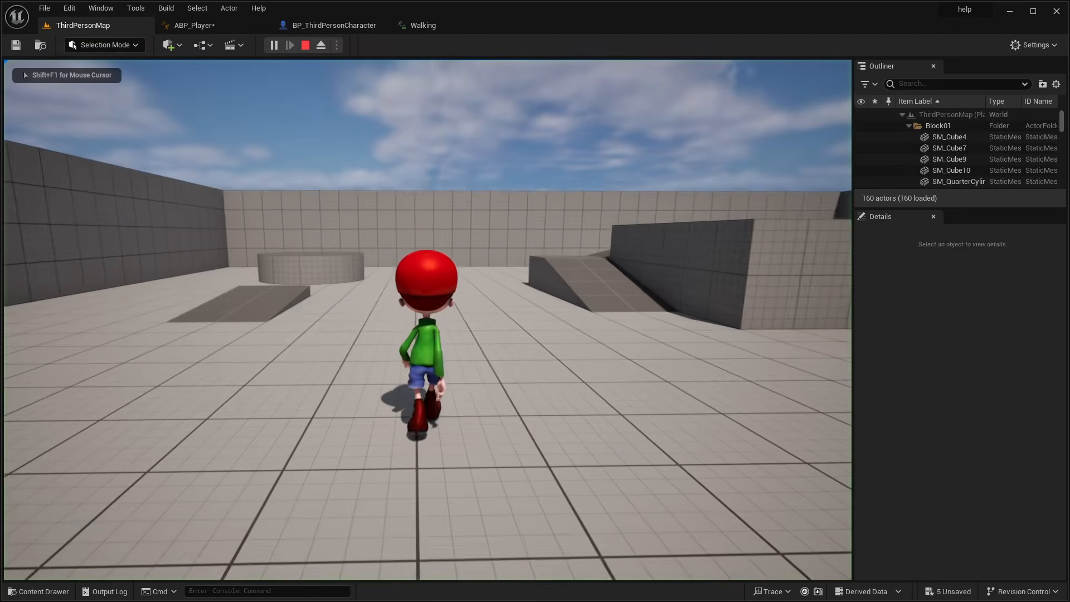
key(w)
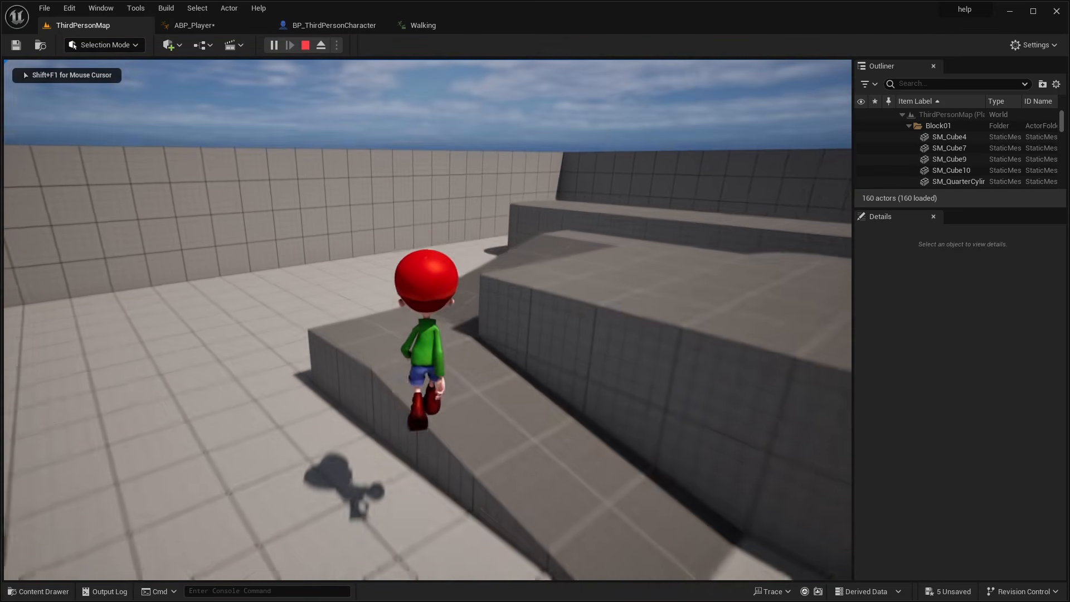
key(w)
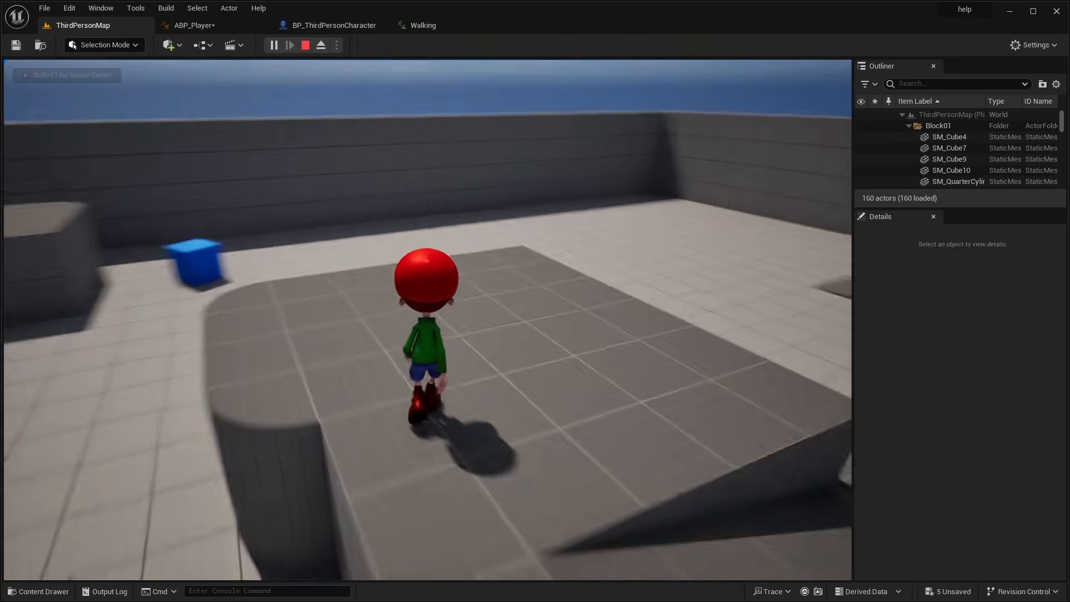
Walk the character over the ramps and platforms of ThirdPersonMap to review the walk cycle from several angles, and end the play session.
key(w)
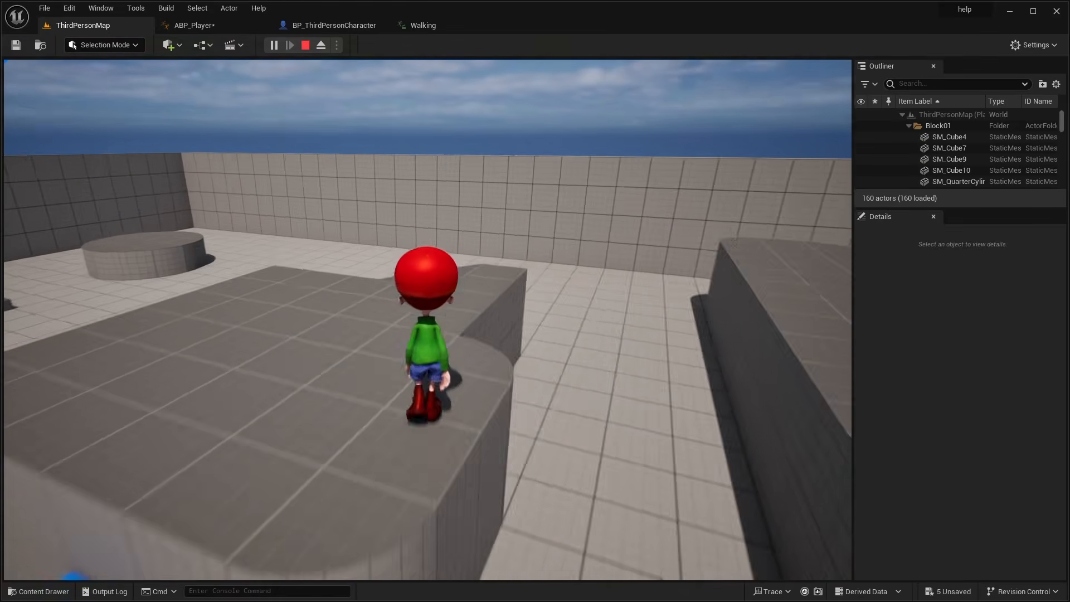
key(w)
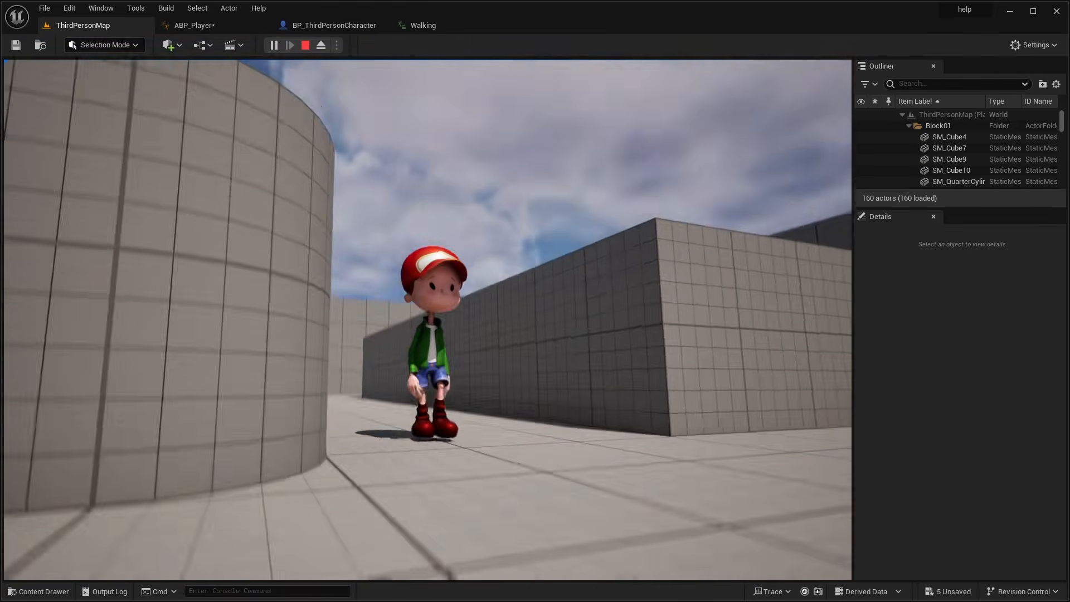
key(w)
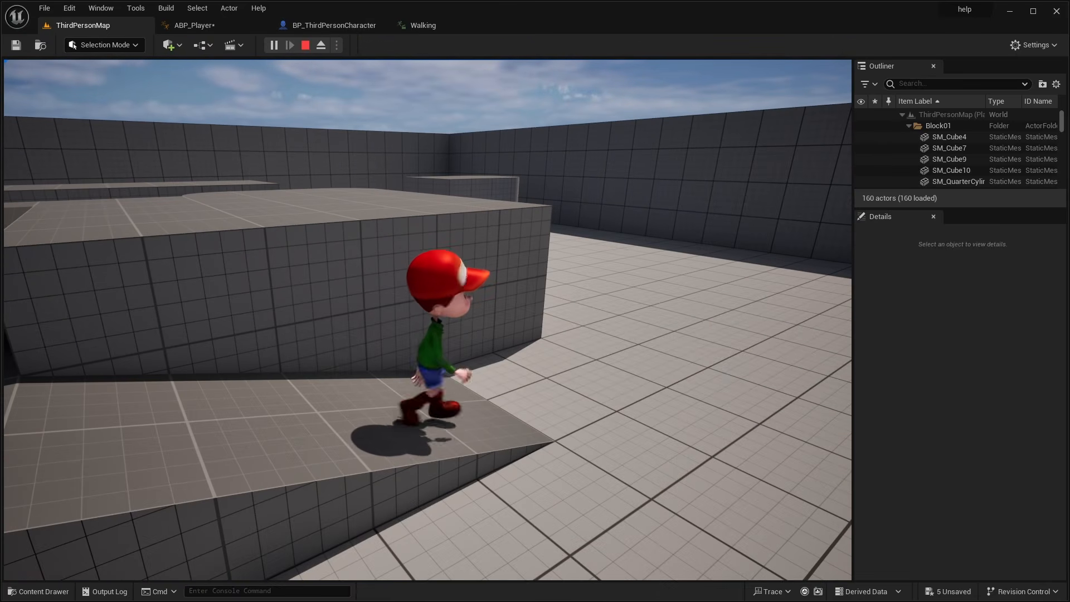
key(w)
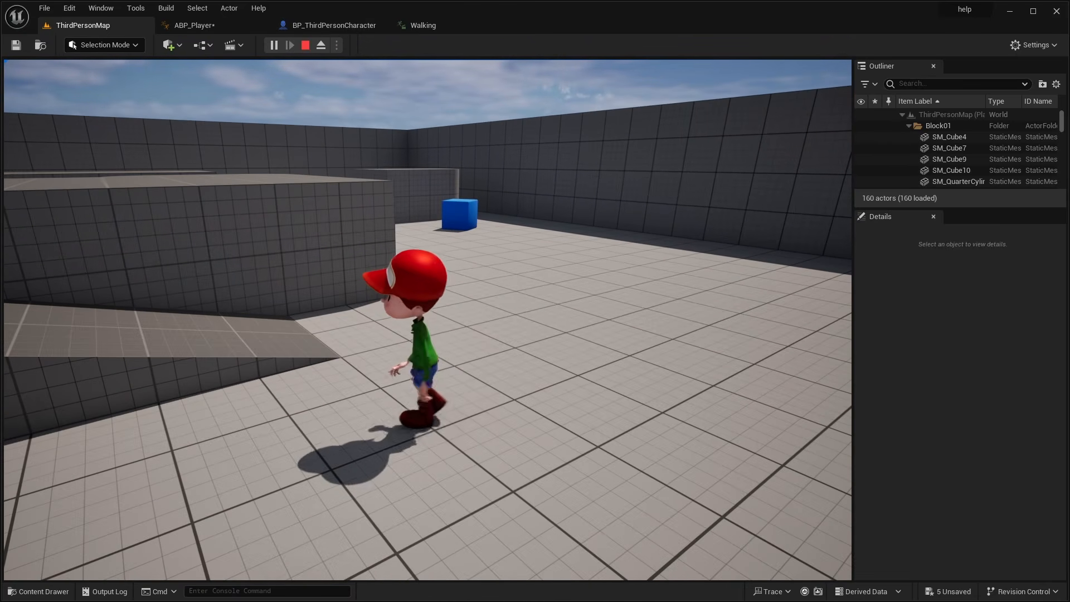
key(w)
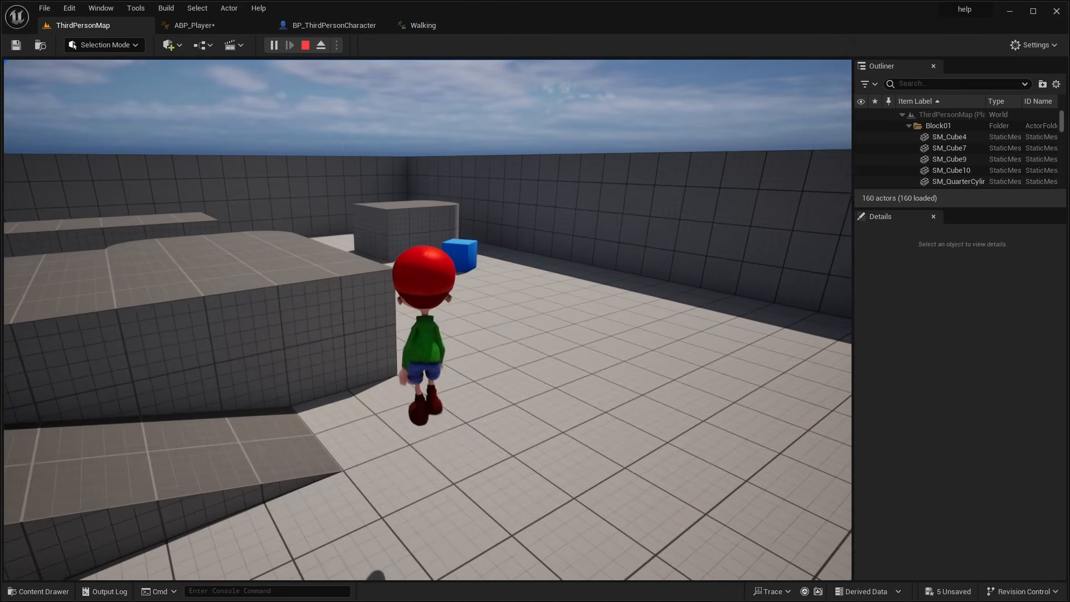
key(w)
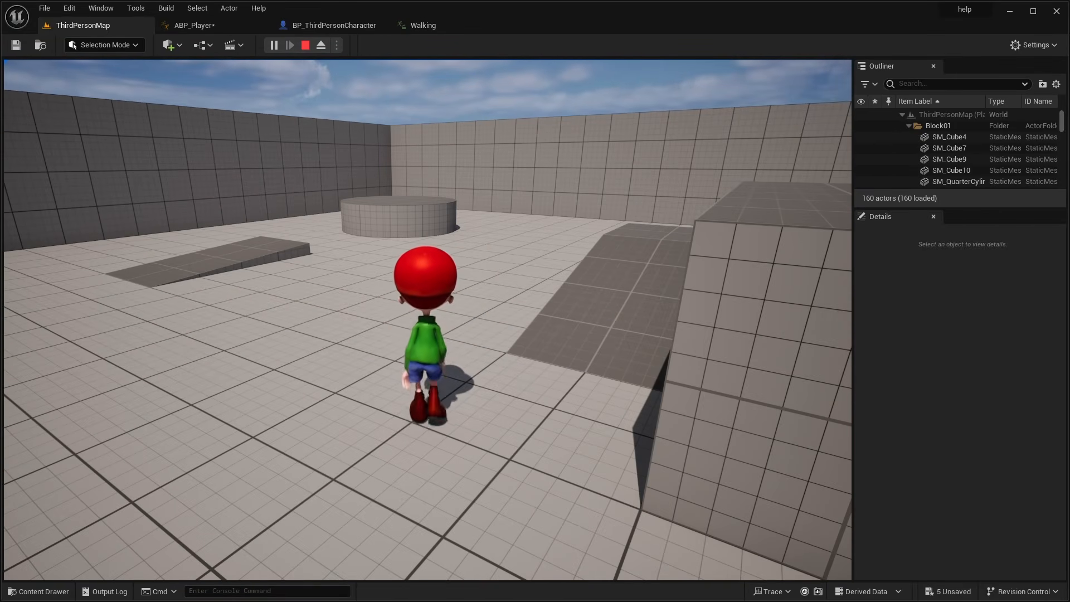
key(Escape)
Replace the Walking sequence player in ABP_Player's AnimGraph with a State Machine that feeds the Output Pose's Result.
click(192, 26)
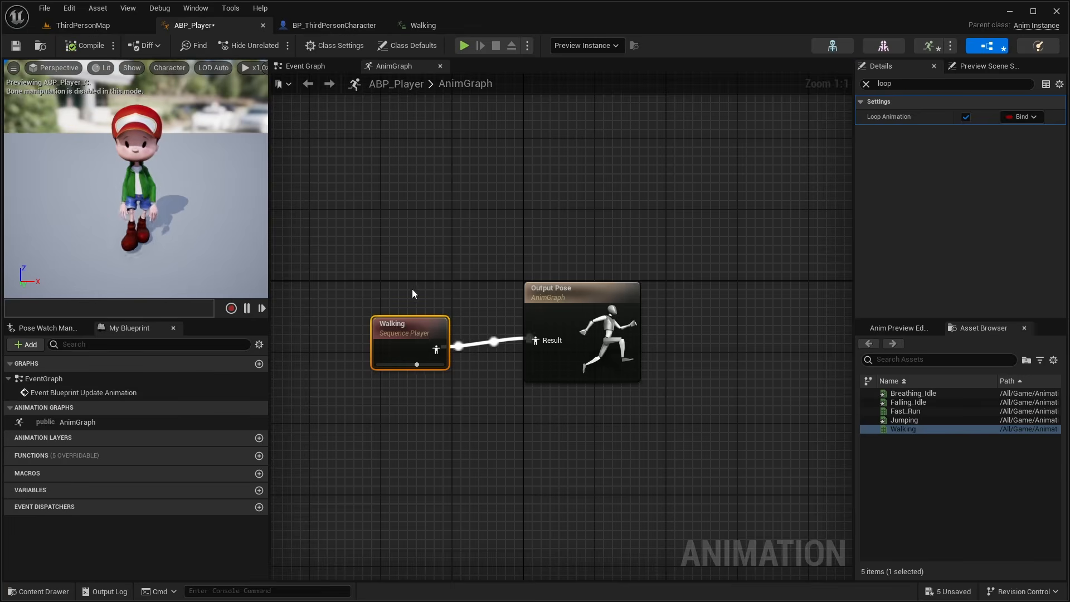
right_click(419, 331)
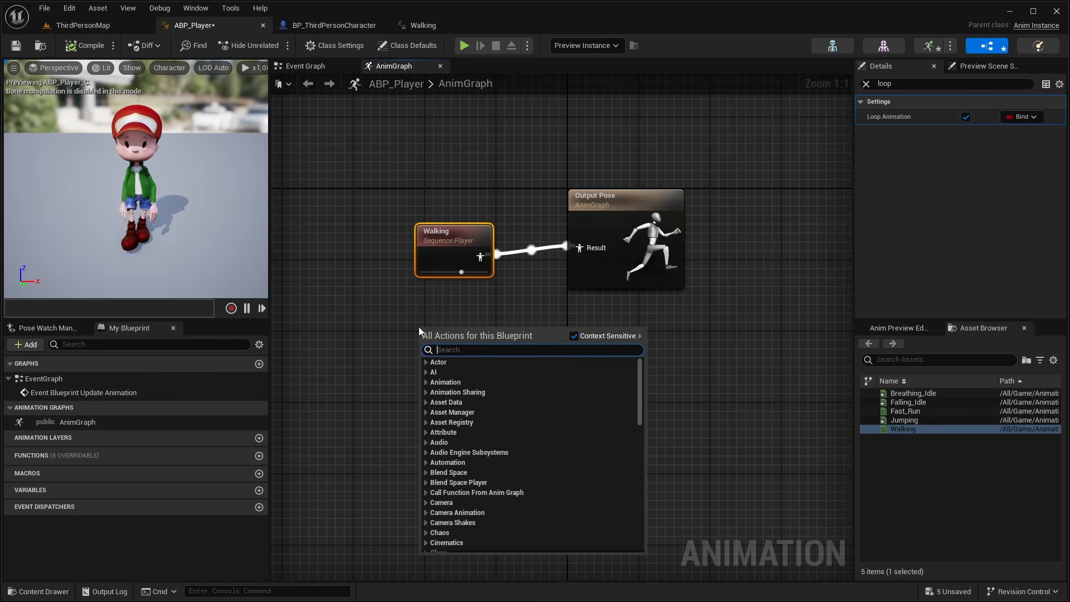
text(state machine)
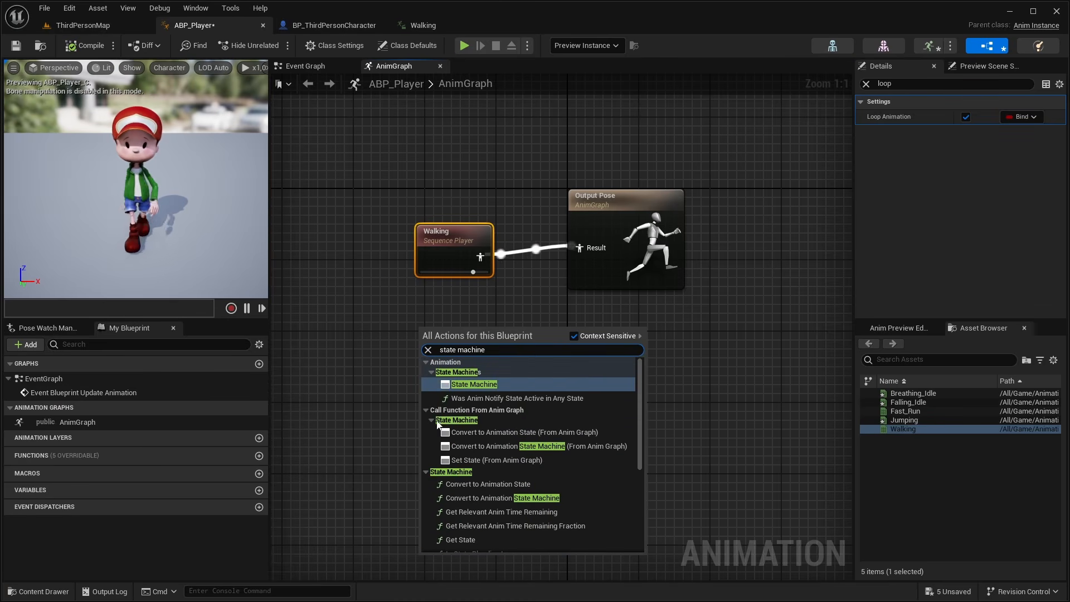
click(483, 386)
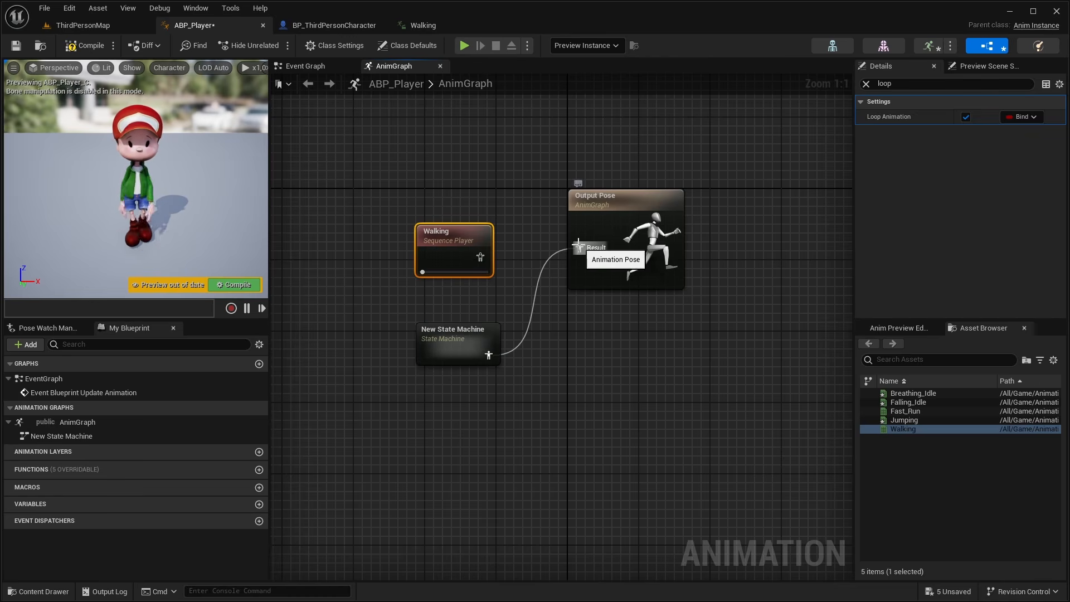
key(Delete)
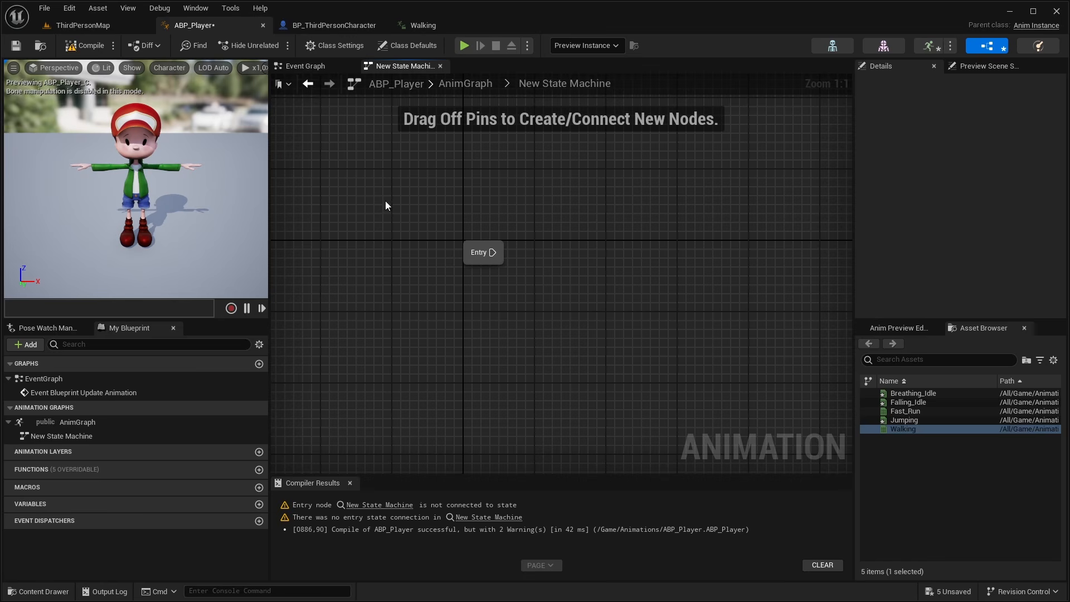
Make room in ABP_Player's Event Graph and add an Event Blueprint Initialize Animation node above the update event.
click(299, 68)
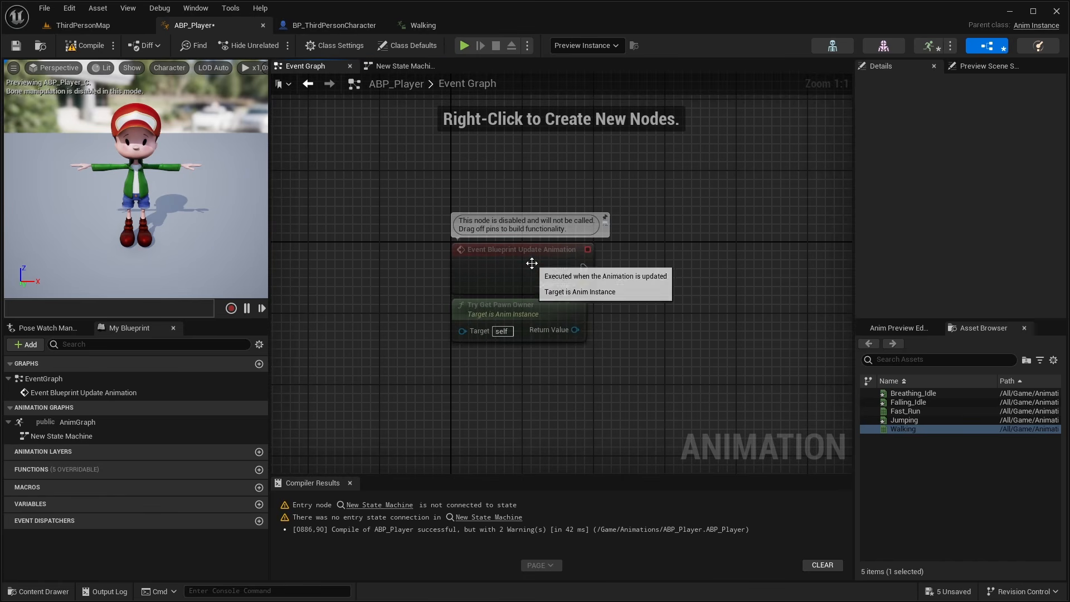
drag(528, 269, 519, 215)
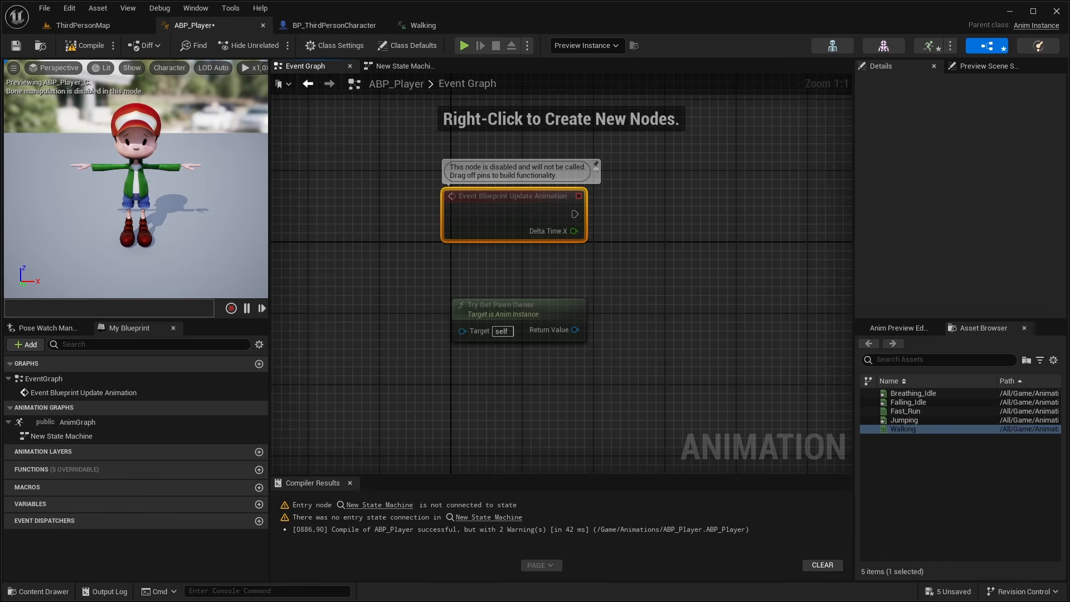
right_drag(591, 287, 682, 387)
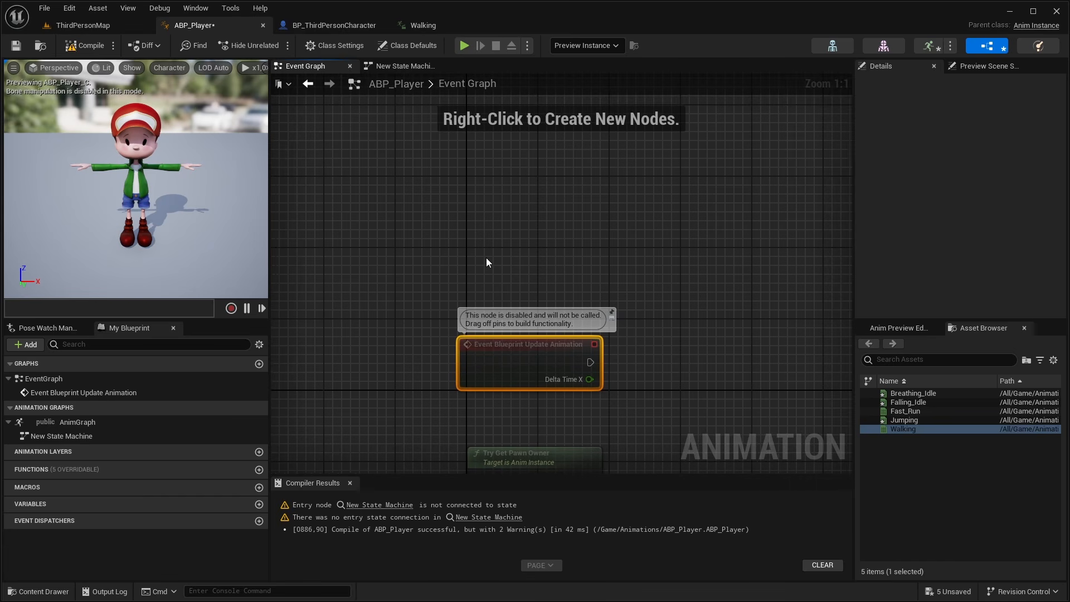
right_drag(496, 238, 482, 234)
right_click(481, 234)
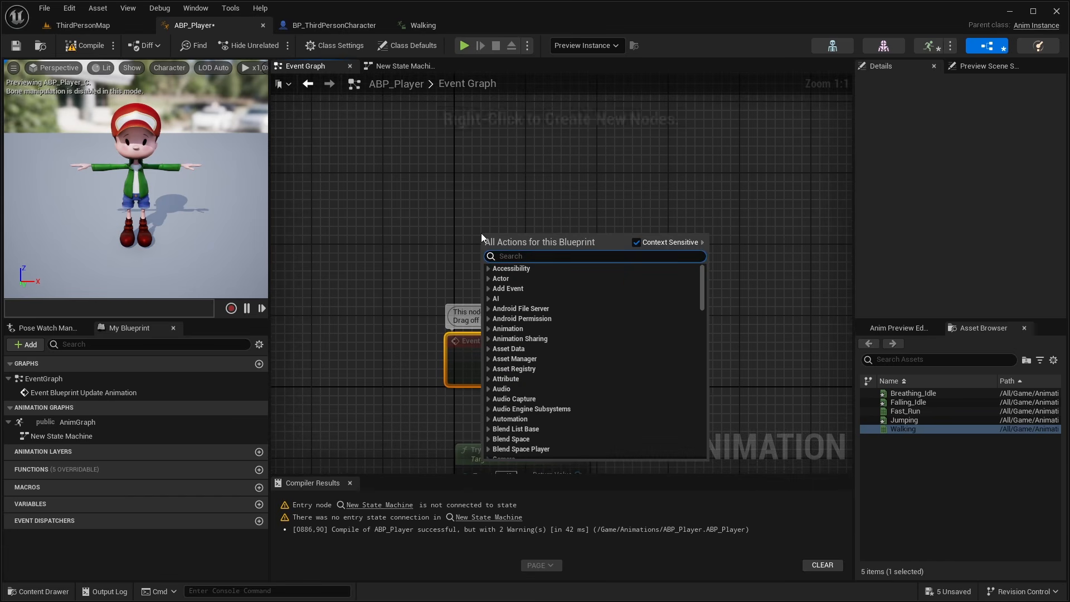
text(initia)
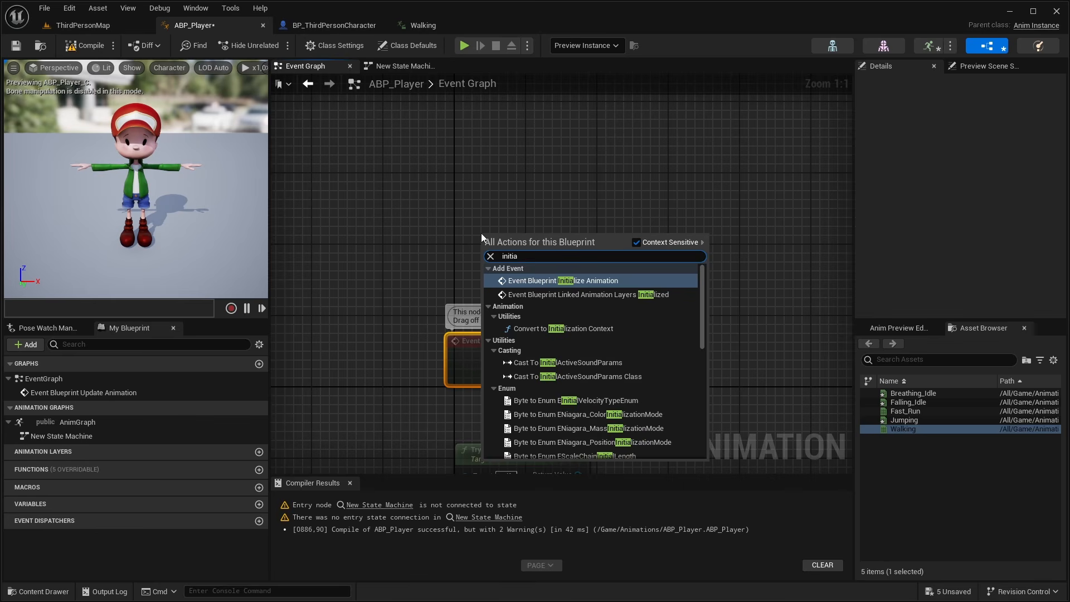
key(Return)
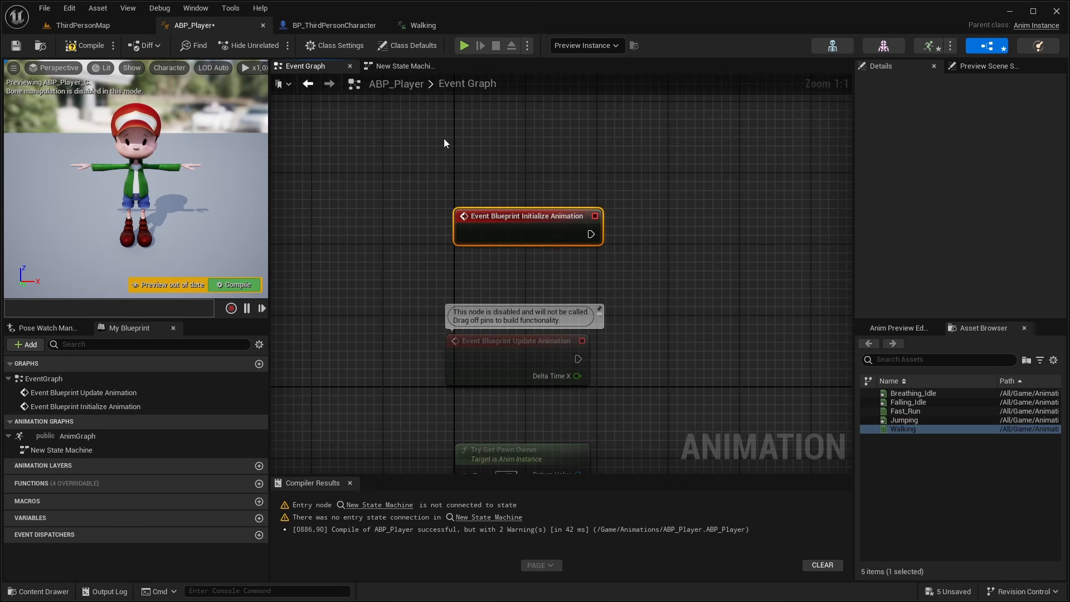
Move the Event Blueprint Update Animation node aside and place Try Get Pawn Owner directly beneath the Initialize Animation event.
drag(389, 150, 376, 200)
click(630, 266)
click(413, 228)
right_drag(488, 468, 465, 407)
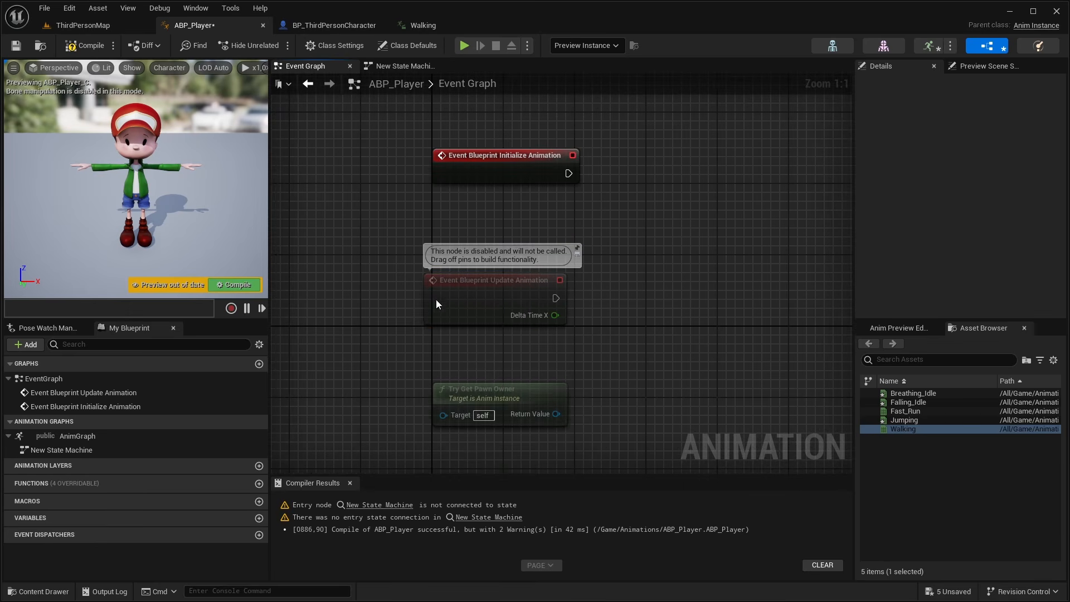
drag(436, 300, 346, 326)
drag(469, 399, 478, 228)
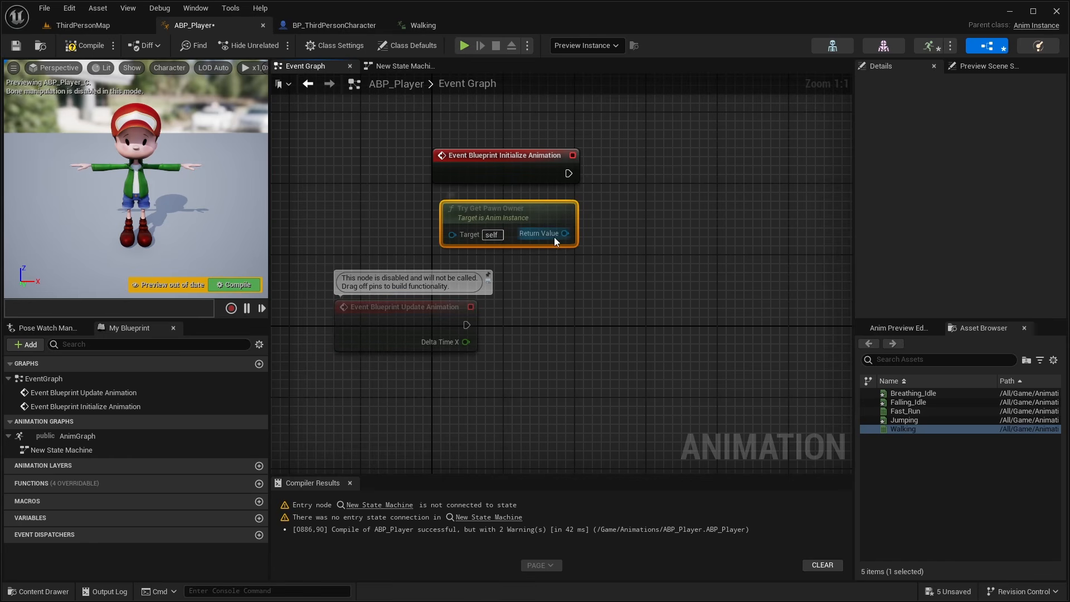
right_drag(622, 266, 610, 339)
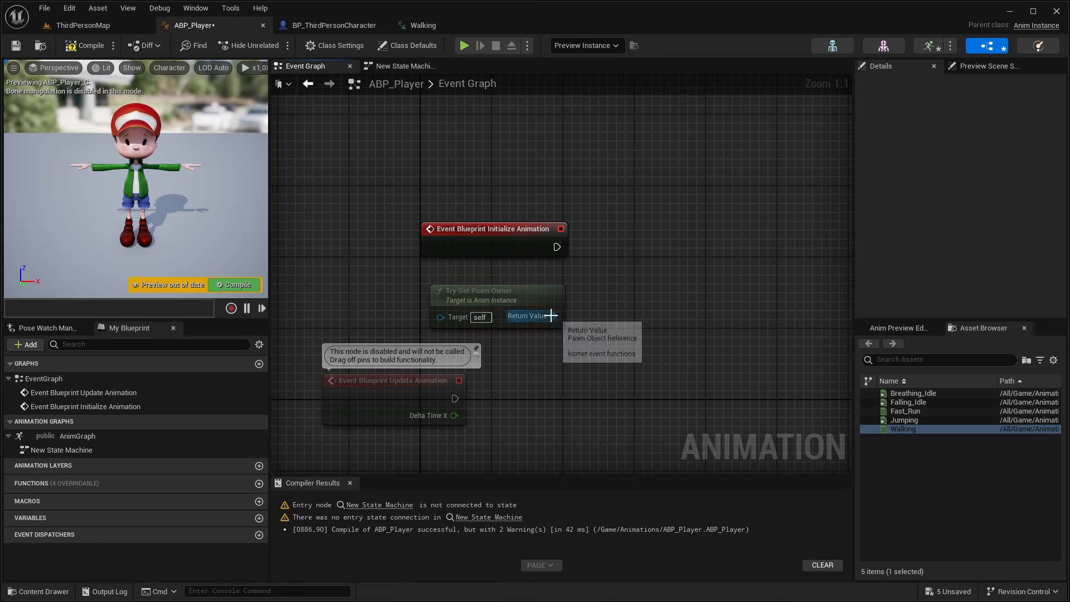
Cast Try Get Pawn Owner's Return Value to BP_ThirdPersonCharacter, executed from the Initialize Animation event.
drag(552, 316, 650, 238)
text(cast to thir)
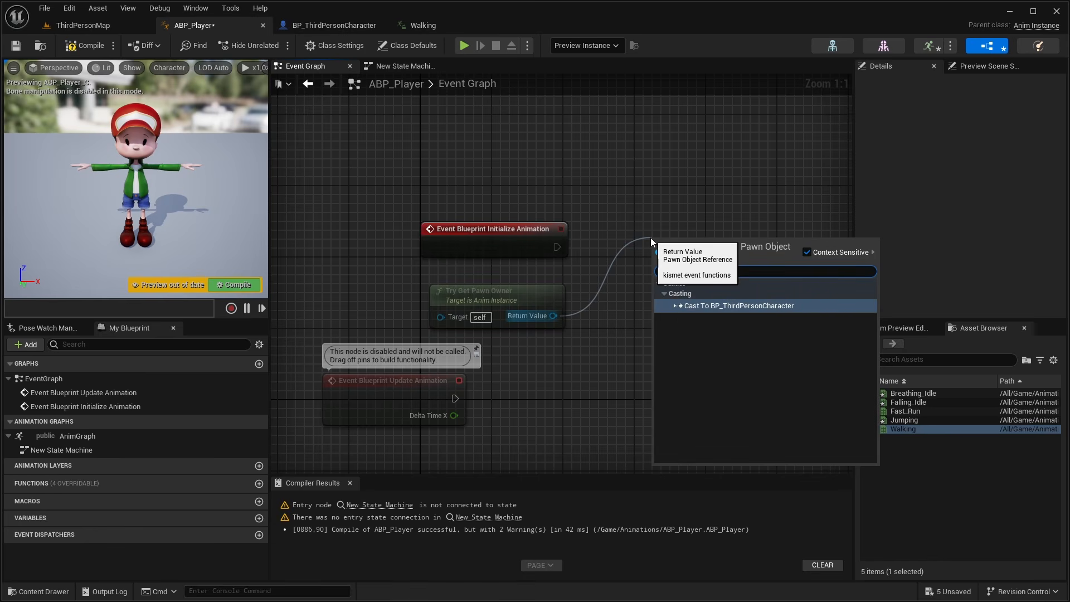
key(Return)
right_drag(639, 323, 591, 315)
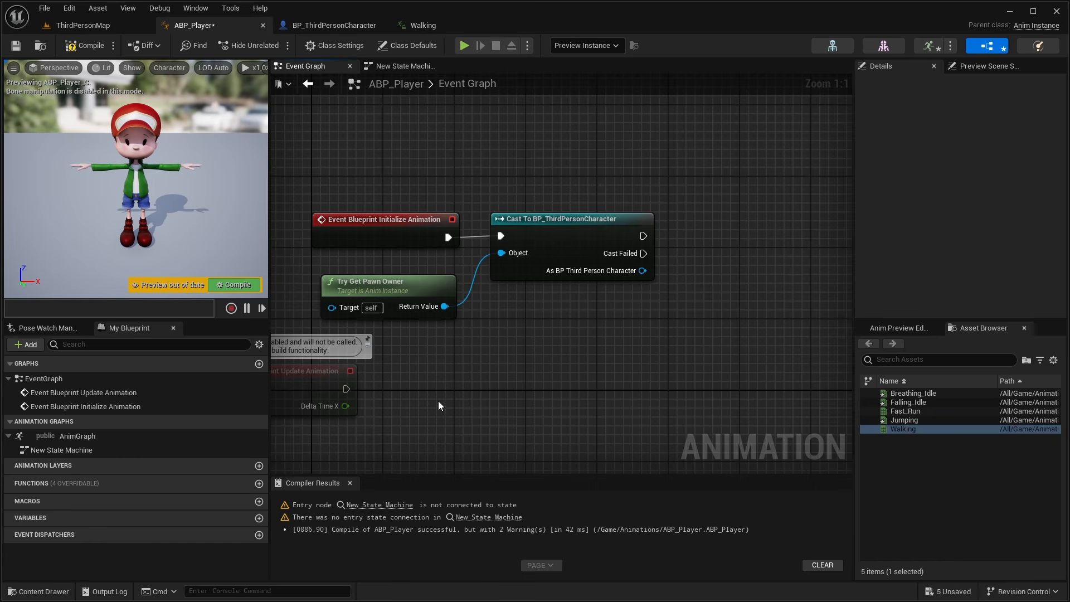
Promote the cast's As BP Third Person Character output to a variable named CharacterRef.
right_drag(503, 398, 460, 418)
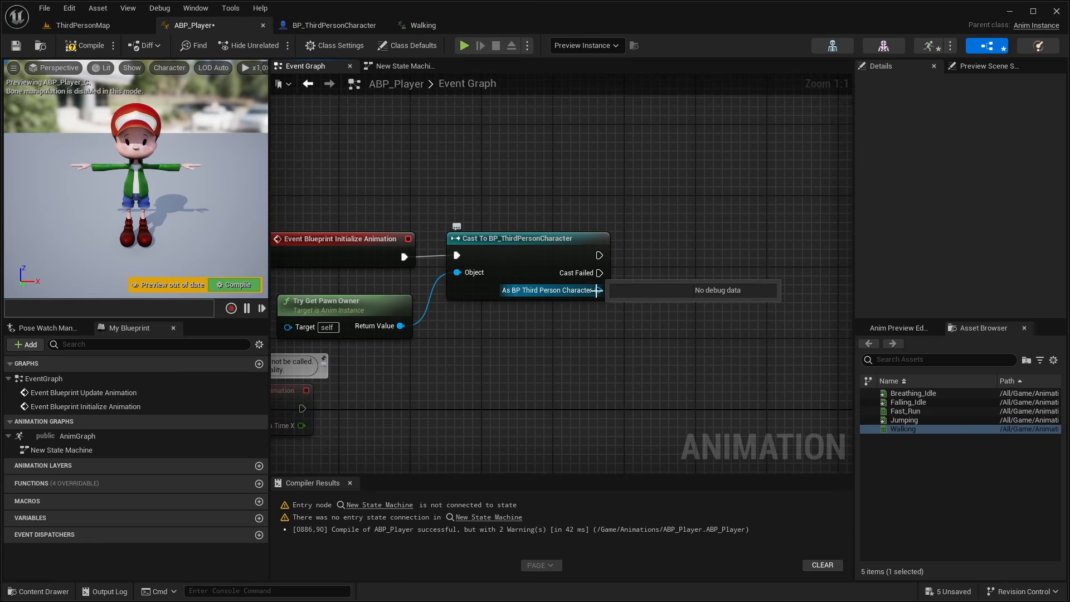
drag(598, 290, 624, 259)
click(733, 300)
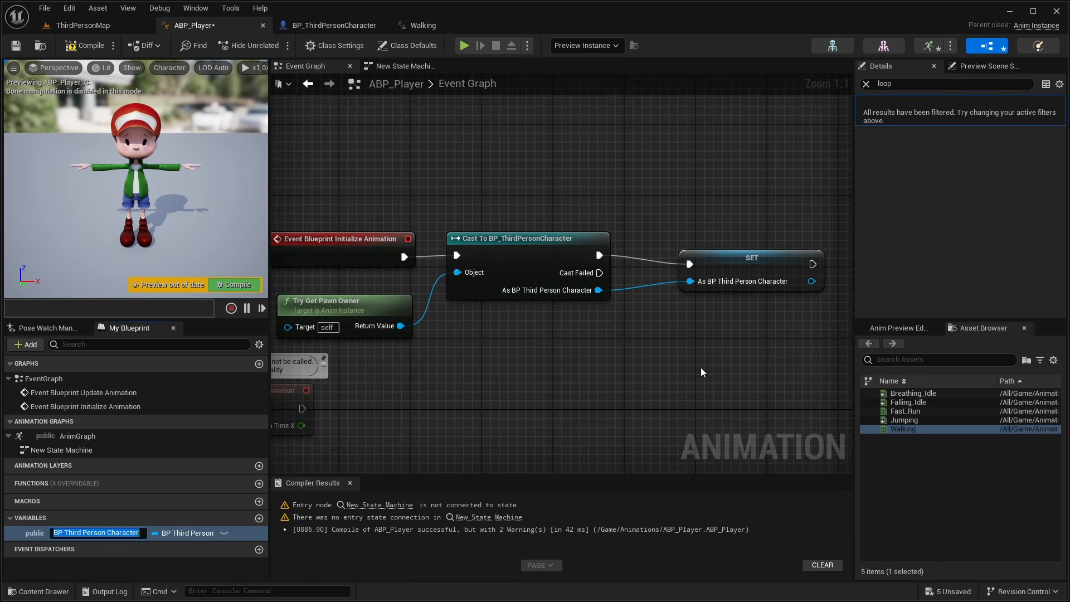
text(CharacterRef)
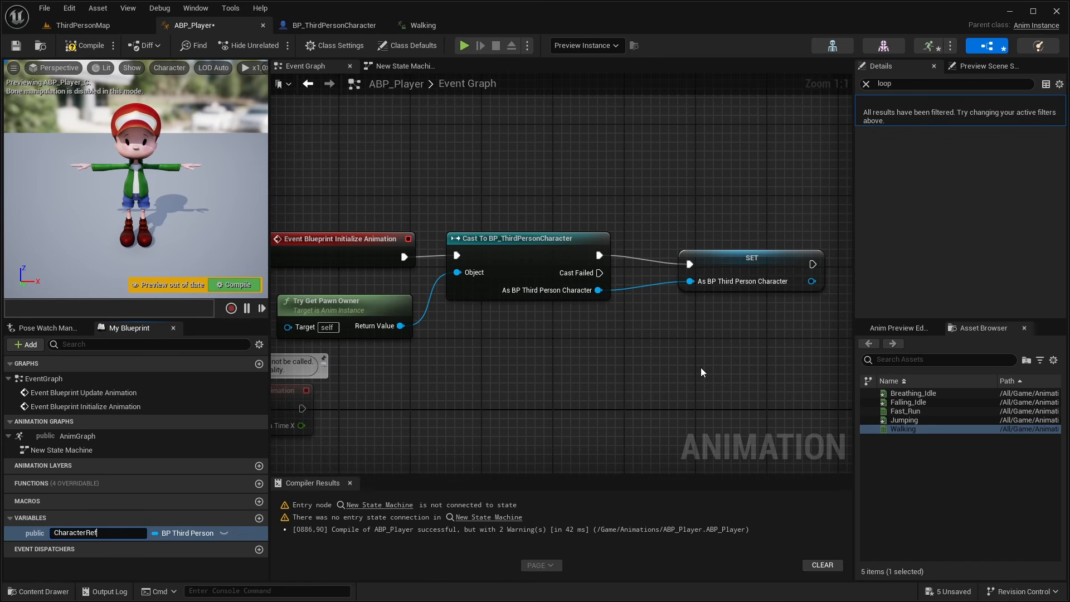
key(Return)
Add a Get Character Movement node fed by the cast's As BP Third Person Character output.
right_drag(700, 367, 529, 367)
drag(425, 290, 477, 347)
text(ge)
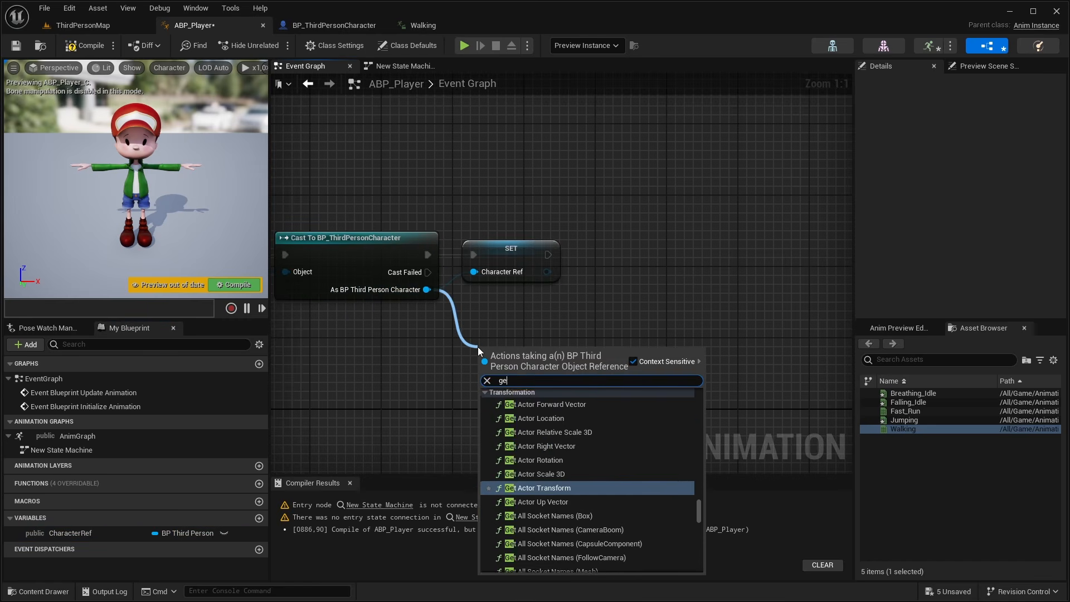
text(t char)
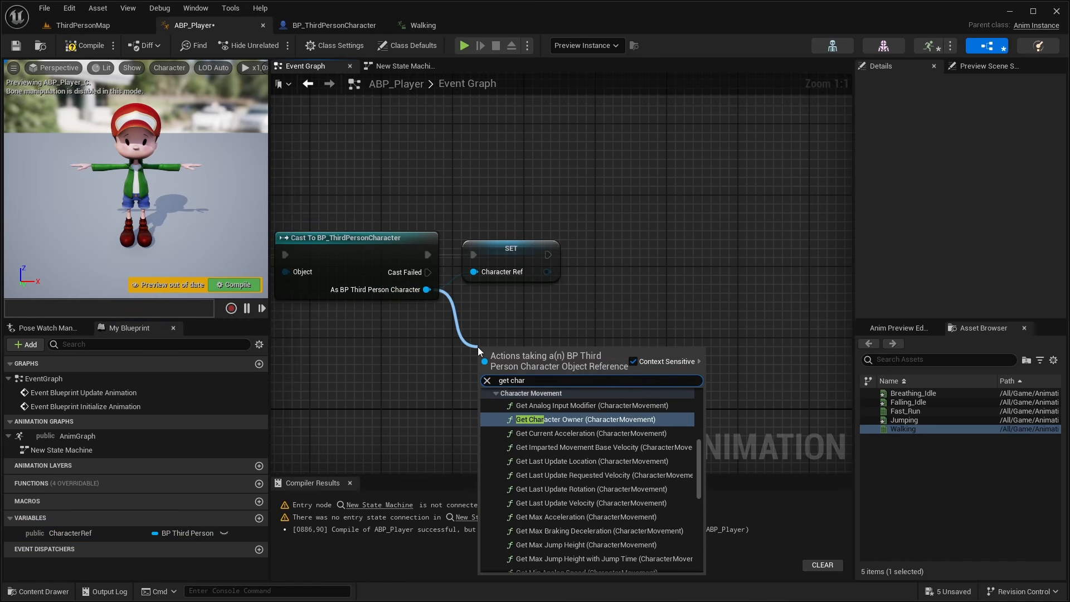
text(acter movement)
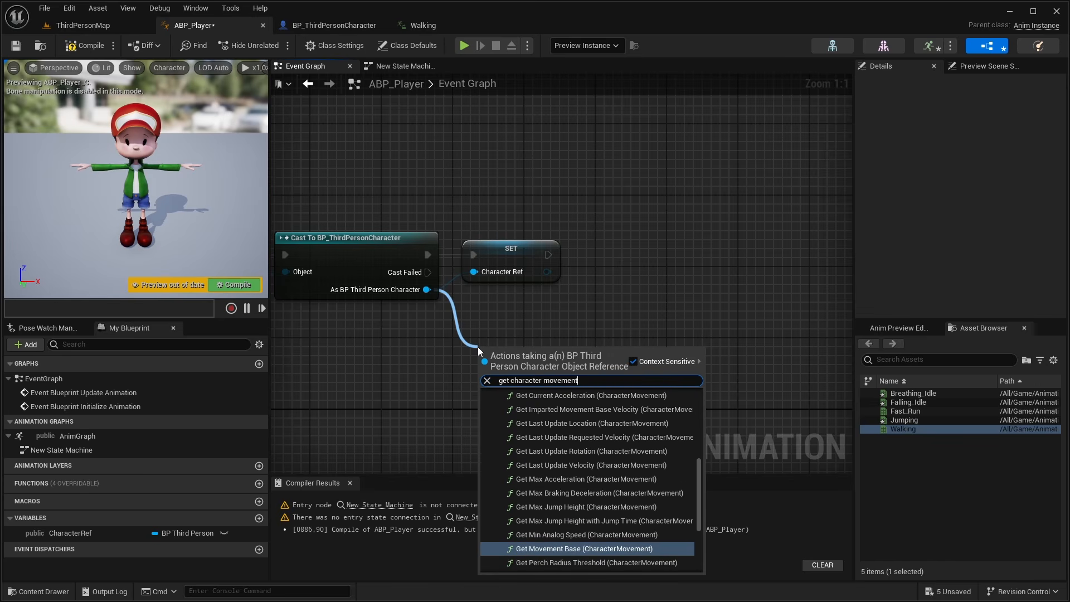
scroll(584, 501, down, 2)
click(563, 568)
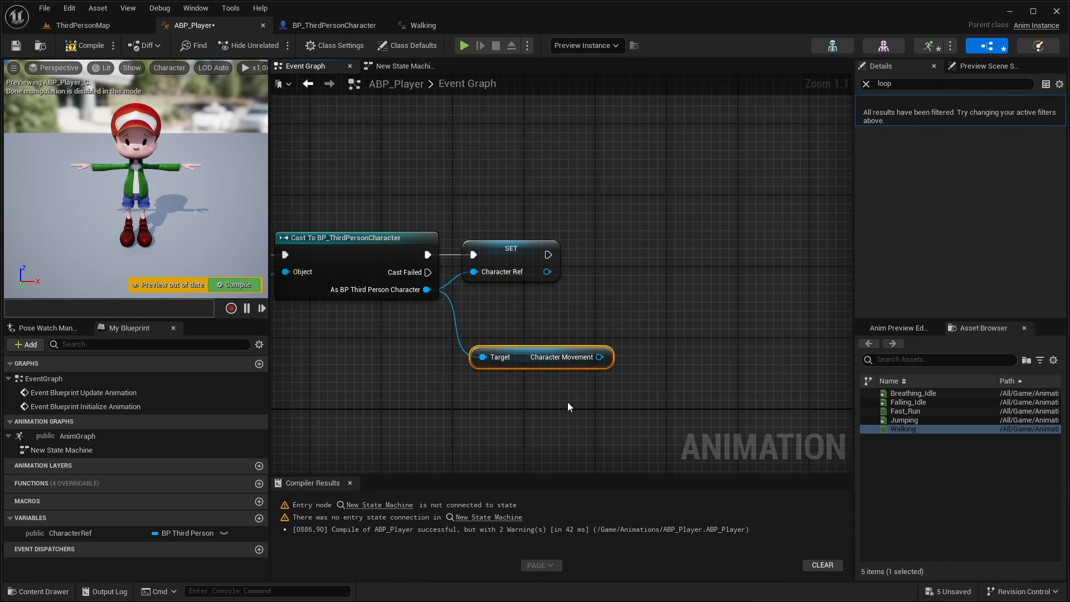
Promote the Character Movement output to a variable named MovementComponent and execute its SET node after the CharacterRef SET node.
drag(590, 339, 646, 282)
click(706, 336)
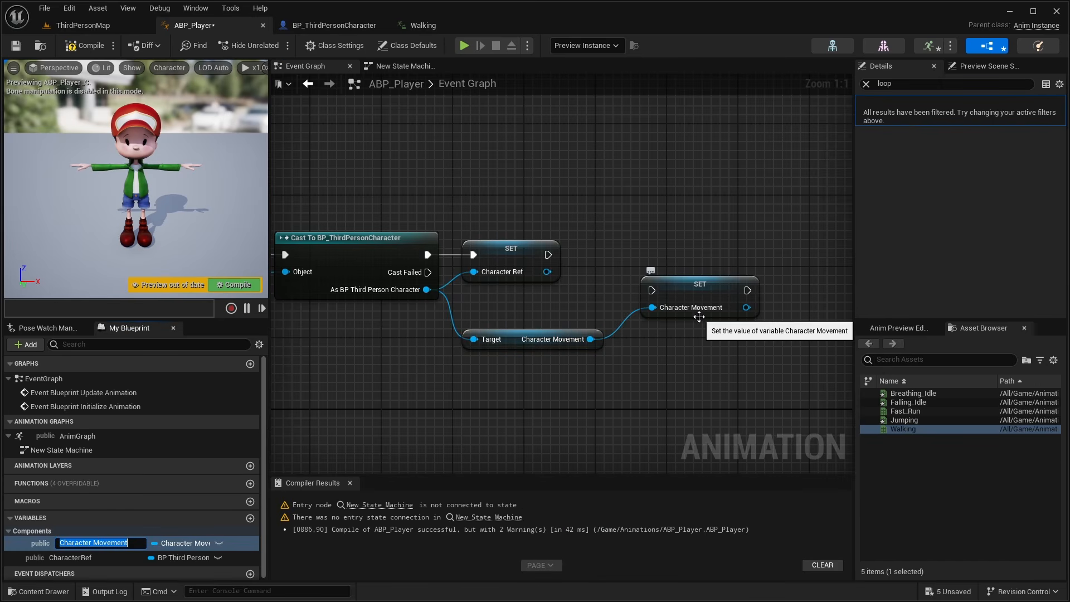
click(524, 298)
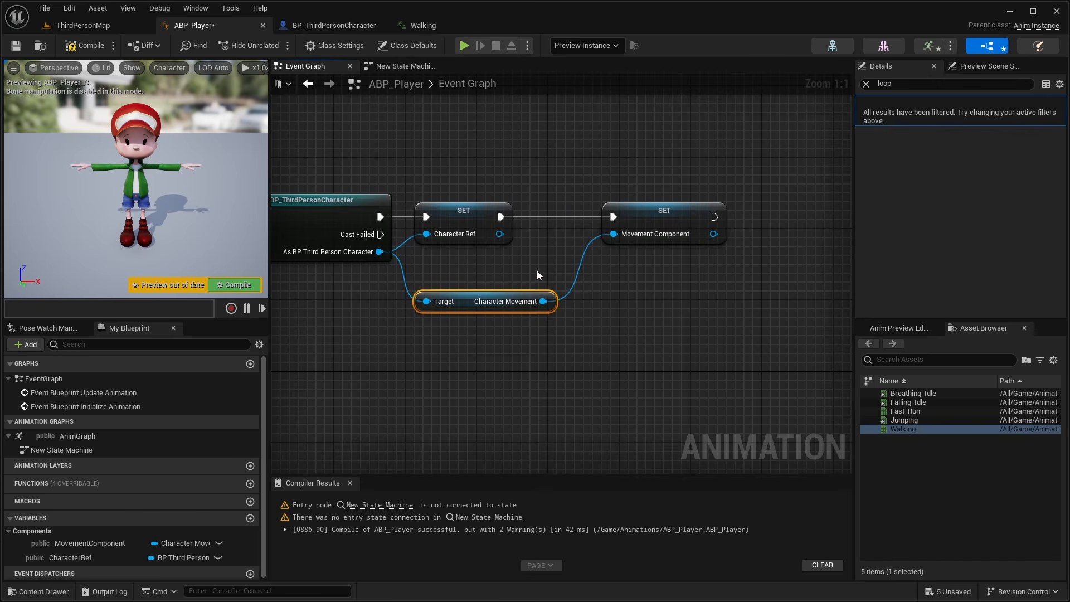
drag(552, 356, 413, 257)
click(503, 337)
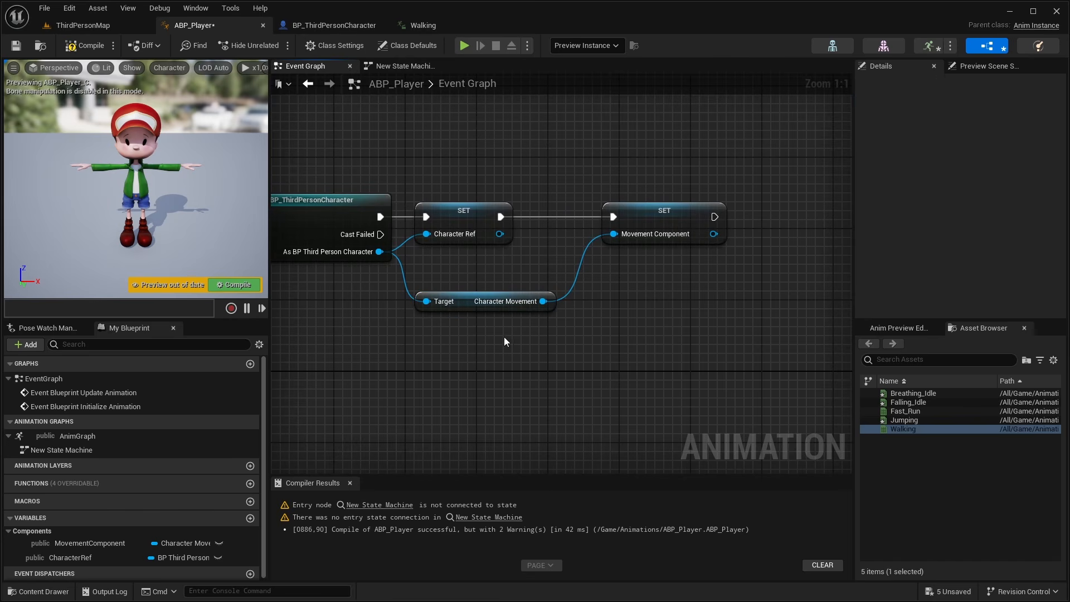
Open BP_ThirdPersonCharacter and review its Character Movement component's general and walking settings.
click(319, 22)
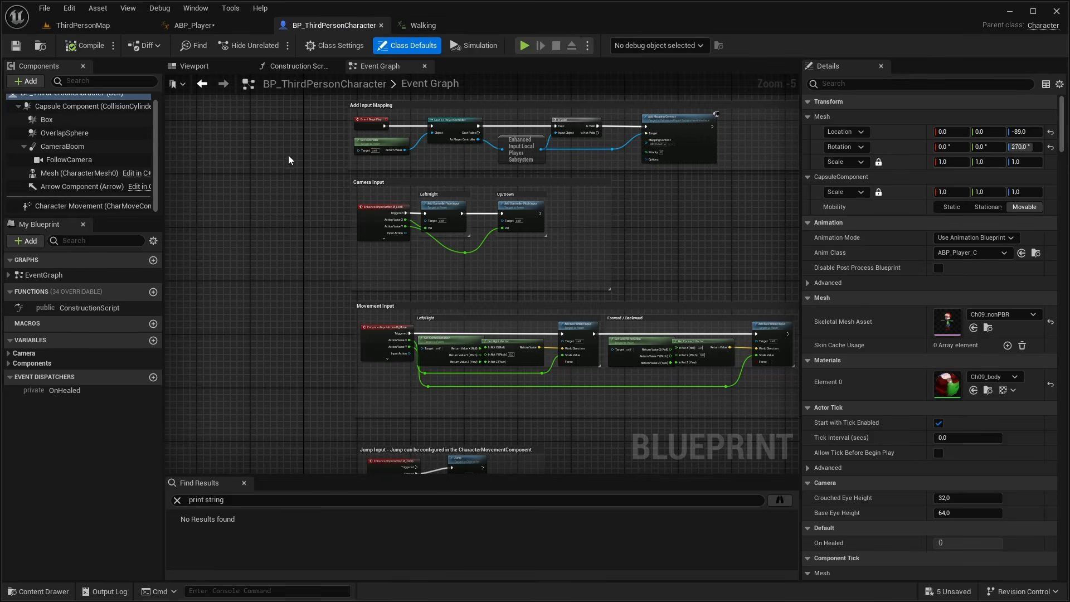
click(86, 210)
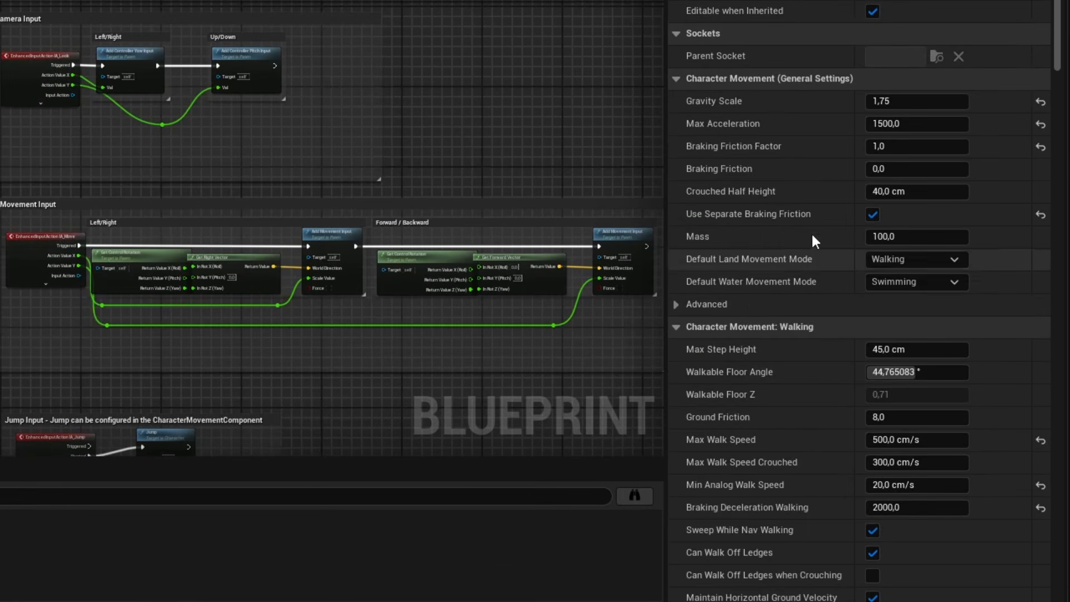
scroll(824, 223, down, 5)
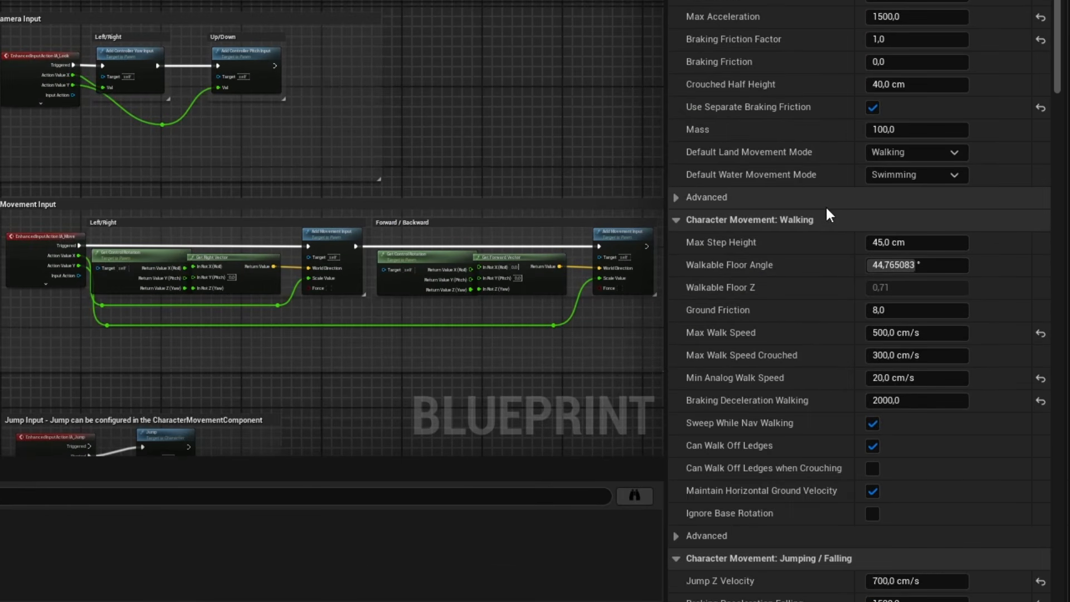
Review the Character Movement component's networking, swimming, nav movement, velocity and planar movement settings.
scroll(844, 216, down, 6)
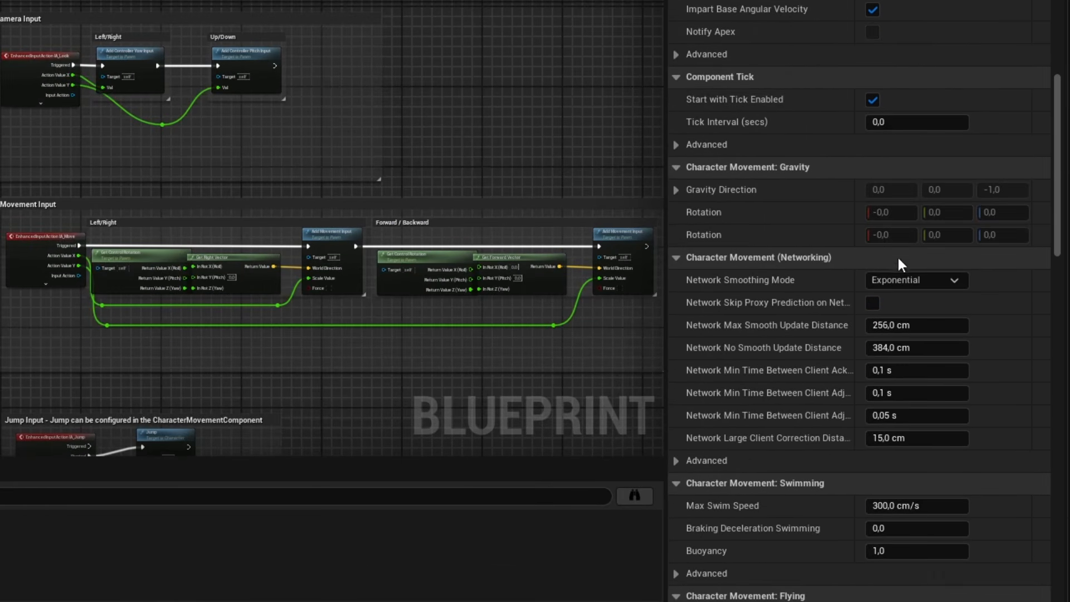
scroll(899, 256, up, 4)
scroll(906, 256, up, 3)
scroll(727, 357, down, 10)
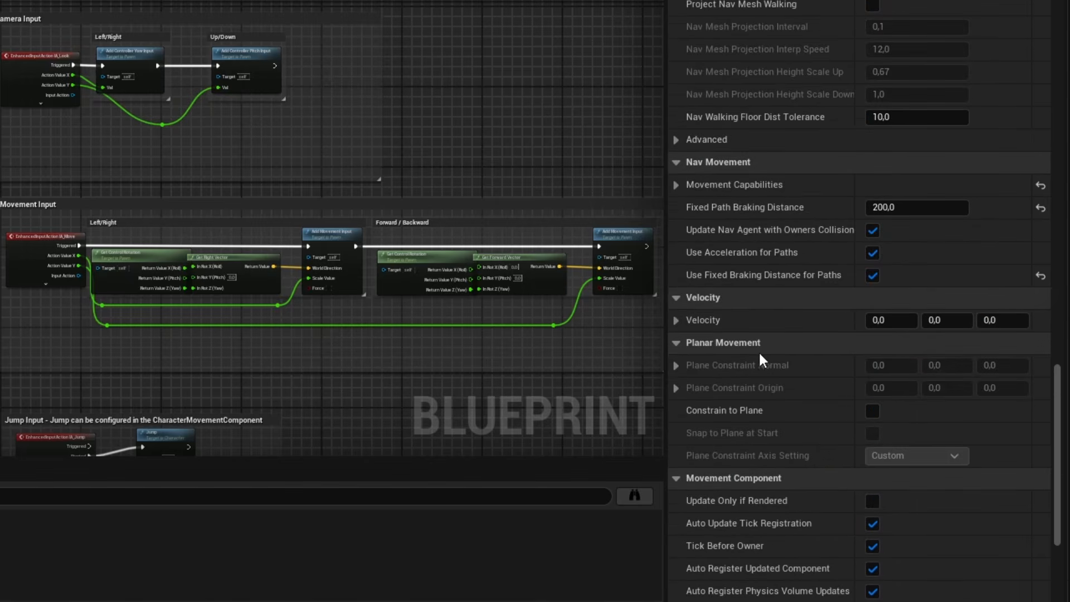
scroll(751, 350, down, 1)
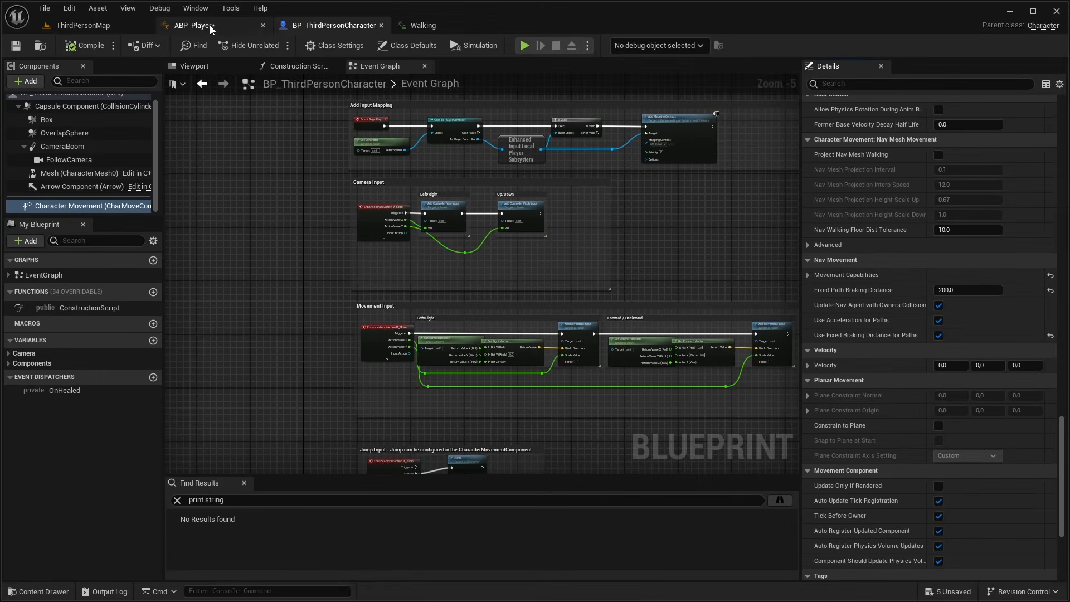
Return to ABP_Player and place the Event Blueprint Update Animation node below the Try Get Pawn Owner node.
click(209, 25)
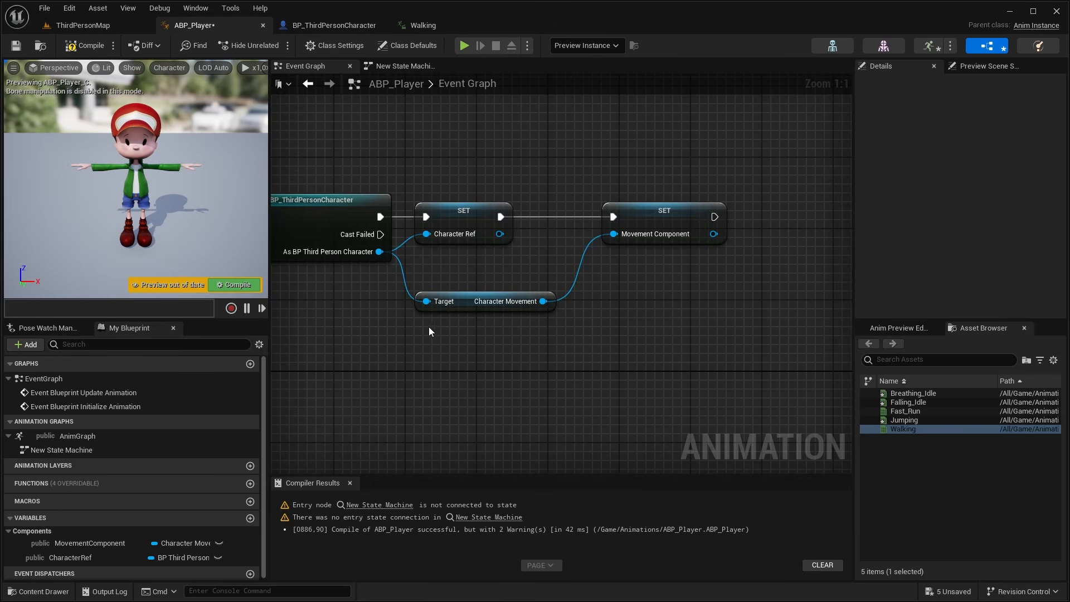
right_drag(429, 327, 502, 275)
scroll(436, 305, down, 1)
right_drag(436, 306, 578, 285)
right_drag(533, 338, 605, 259)
drag(404, 249, 486, 287)
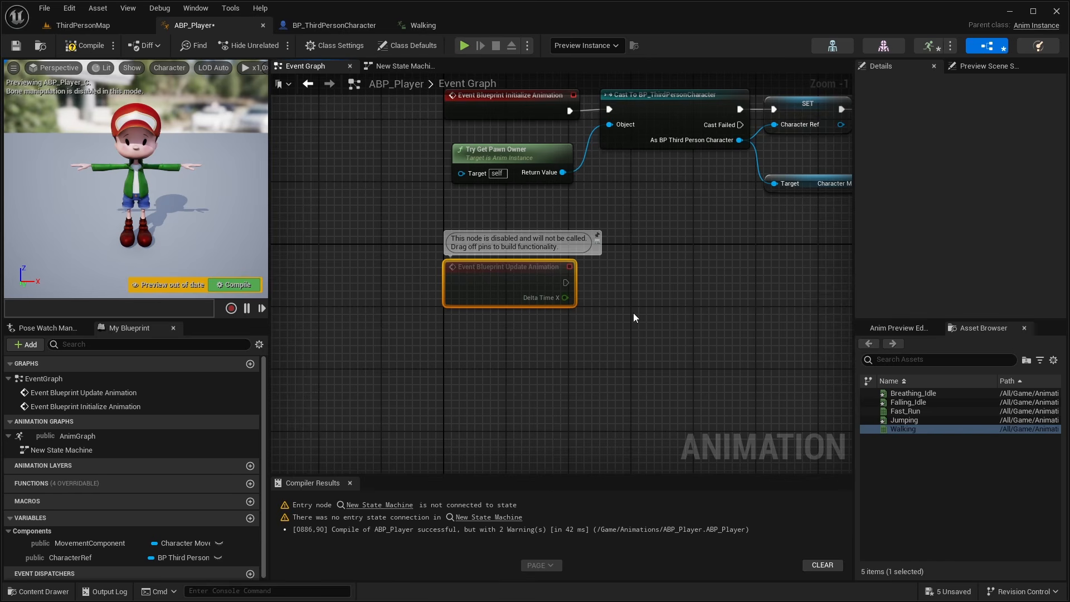
Place a MovementComponent getter below the Event Blueprint Update Animation node and feed it into a Get Velocity node.
right_drag(633, 313, 573, 327)
drag(81, 543, 406, 361)
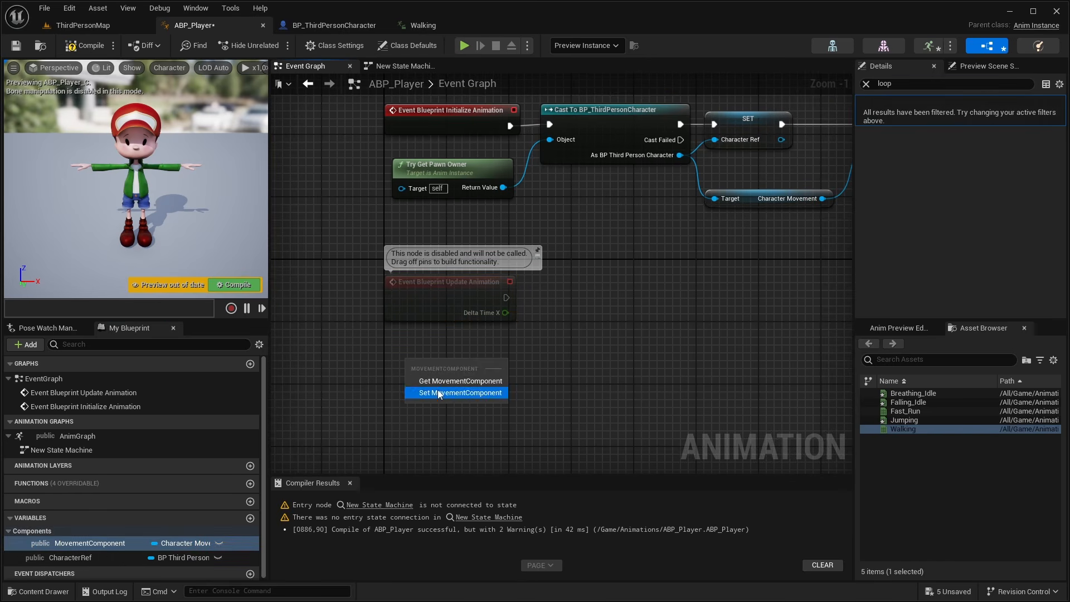
click(460, 380)
right_drag(478, 359, 452, 324)
drag(452, 324, 503, 324)
text(get)
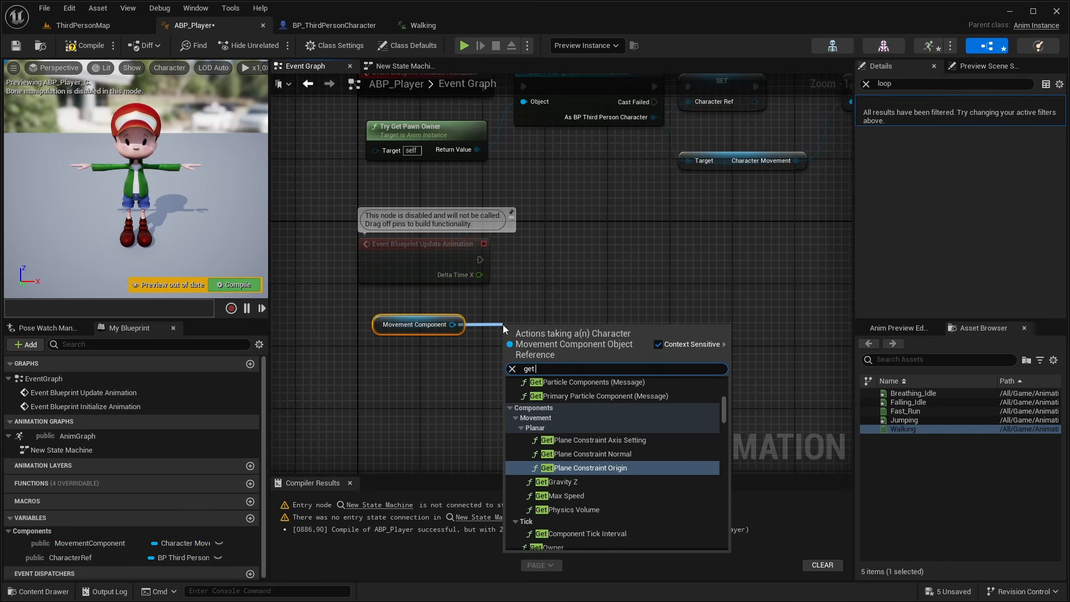
text( velocity)
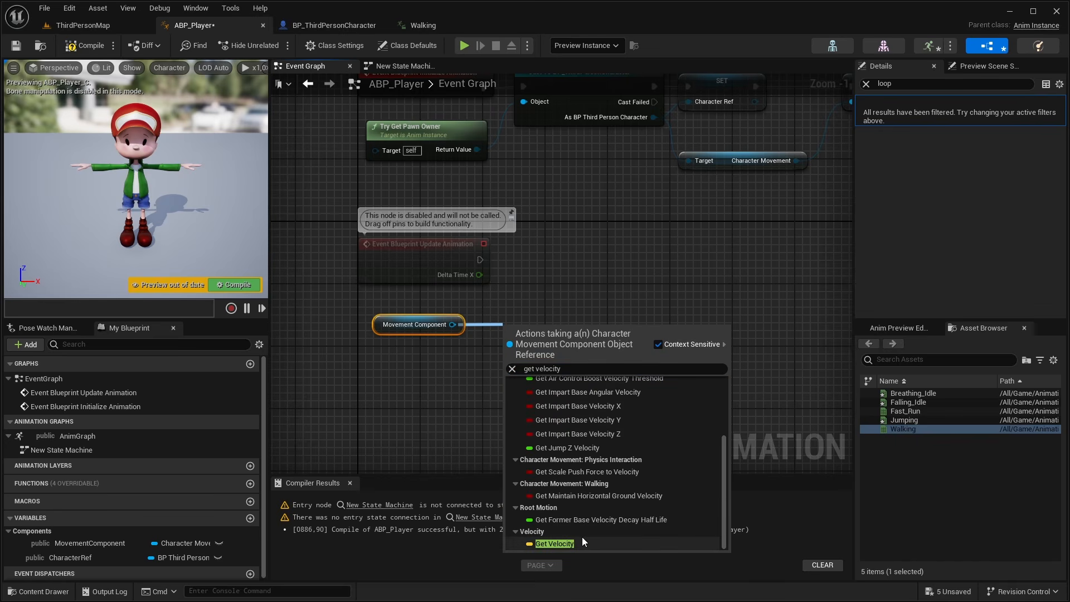
click(582, 541)
drag(644, 380, 427, 317)
drag(631, 354, 423, 311)
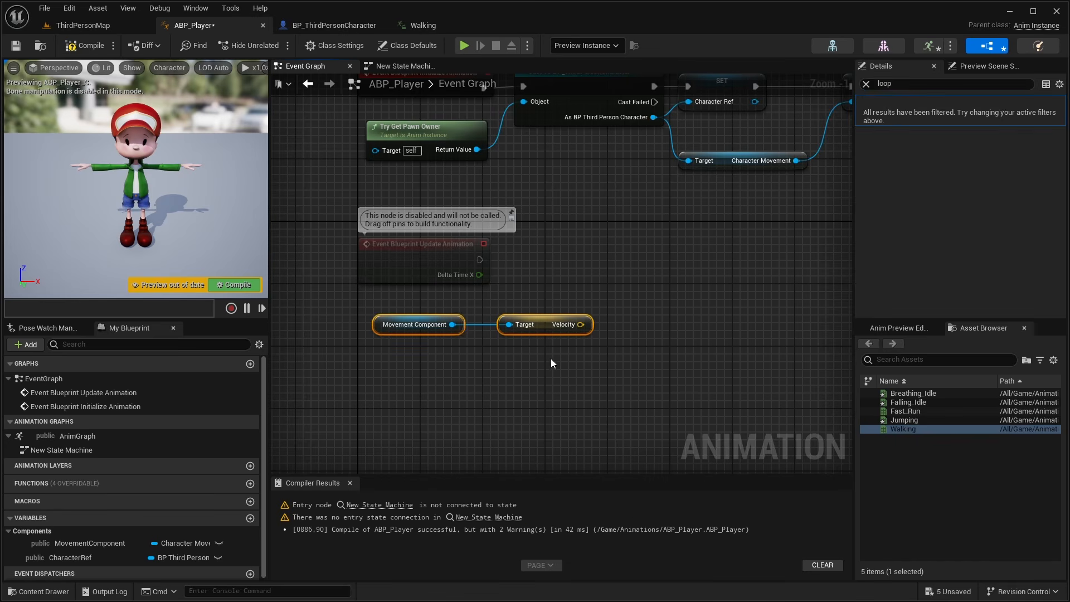
click(551, 363)
Add a Vector Length XY node fed by the Velocity output.
scroll(546, 349, up, 1)
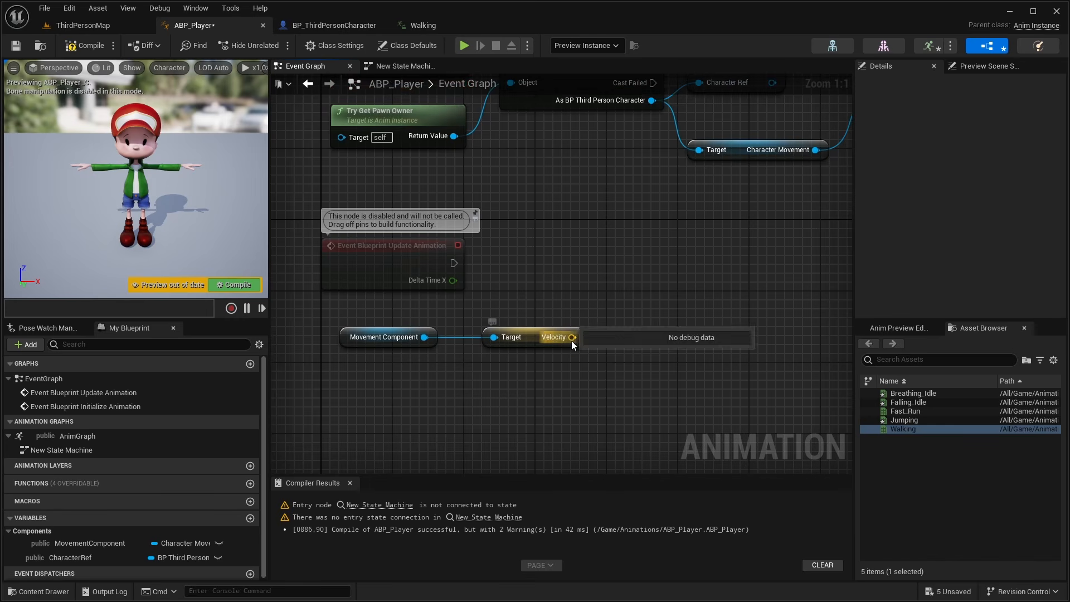
drag(572, 337, 649, 320)
text(get vector length)
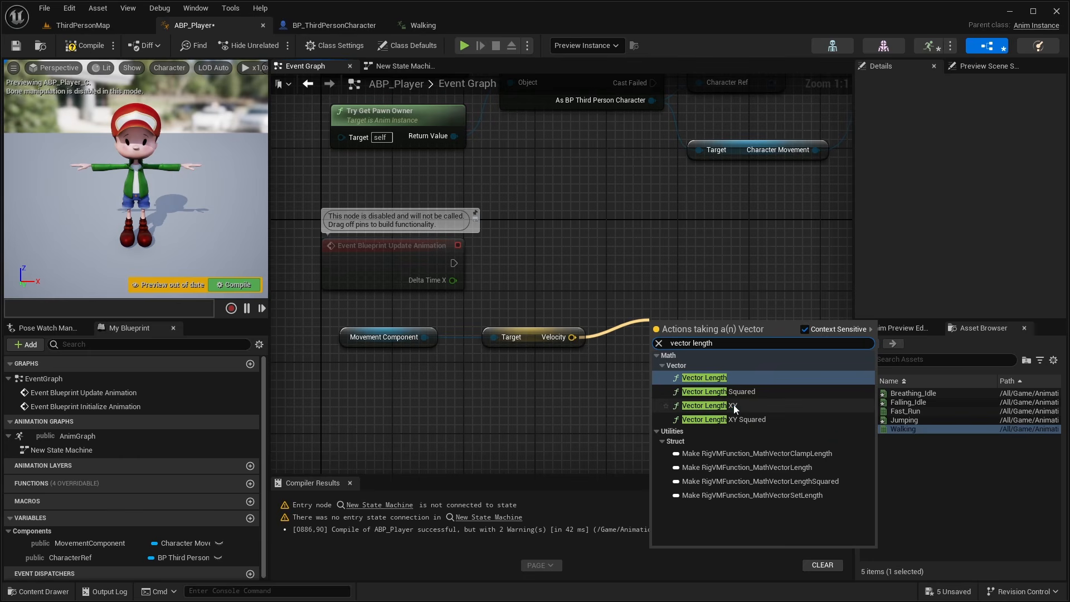
click(691, 406)
Promote the Vector Length XY return value to a variable named Velocity and execute its SET node from Event Blueprint Update Animation.
drag(617, 313, 701, 259)
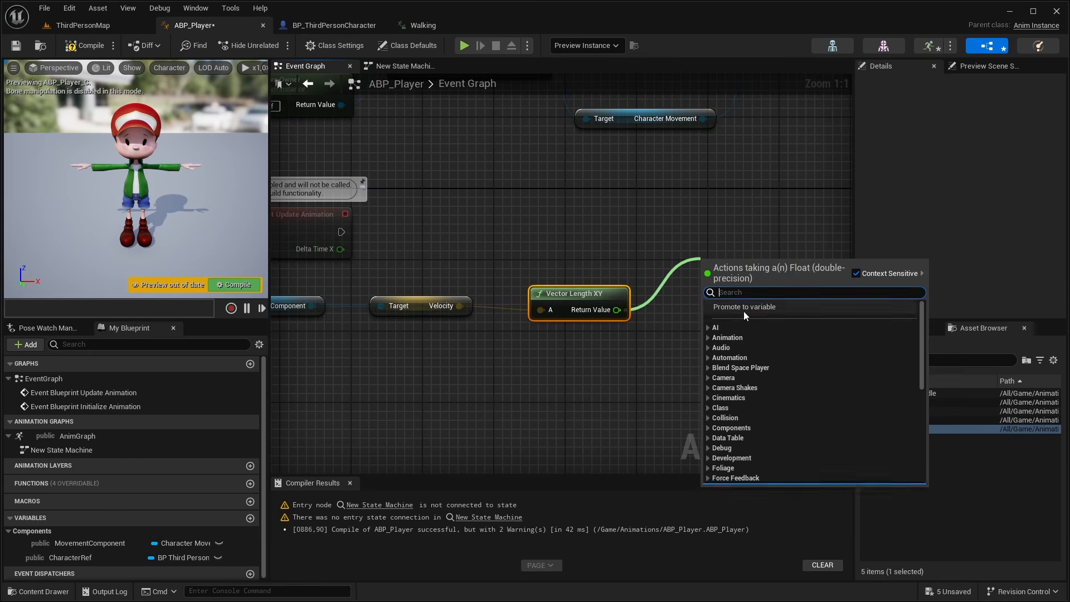
click(743, 309)
text(Vel)
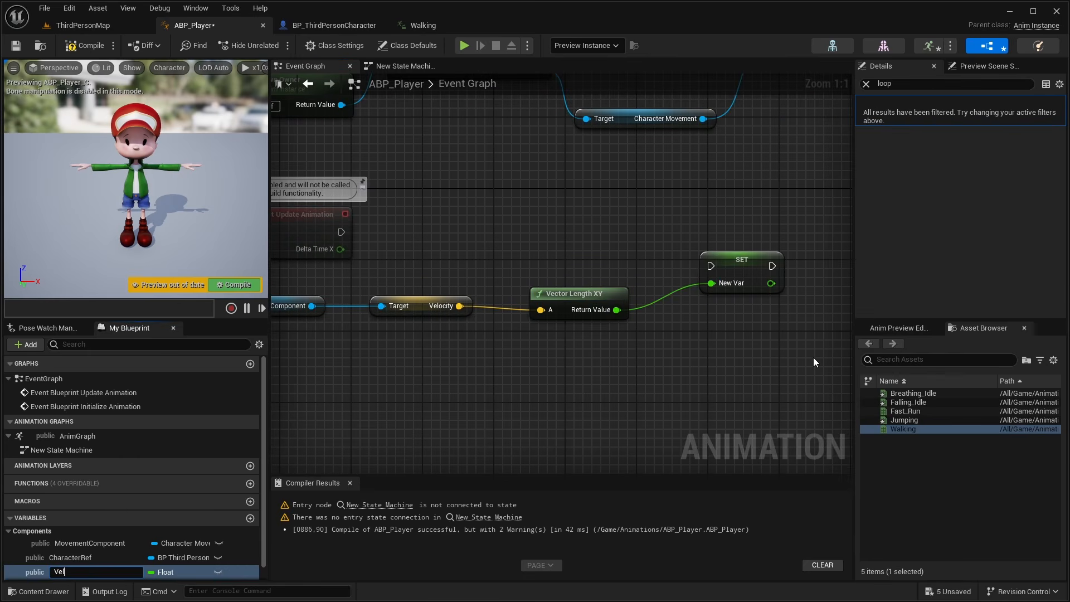
text(ocity)
key(Return)
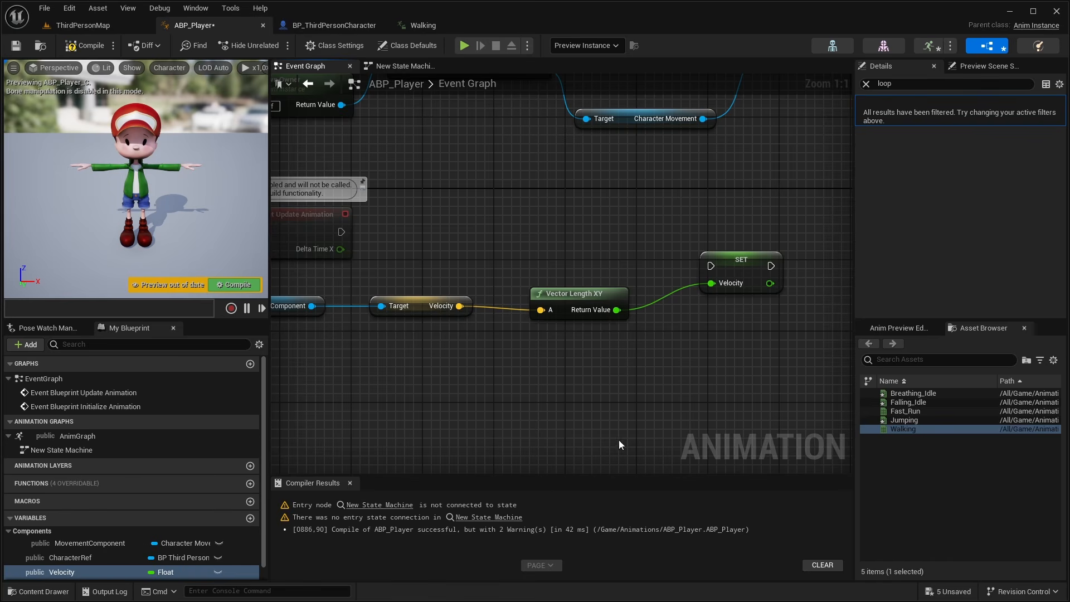
drag(663, 167, 514, 255)
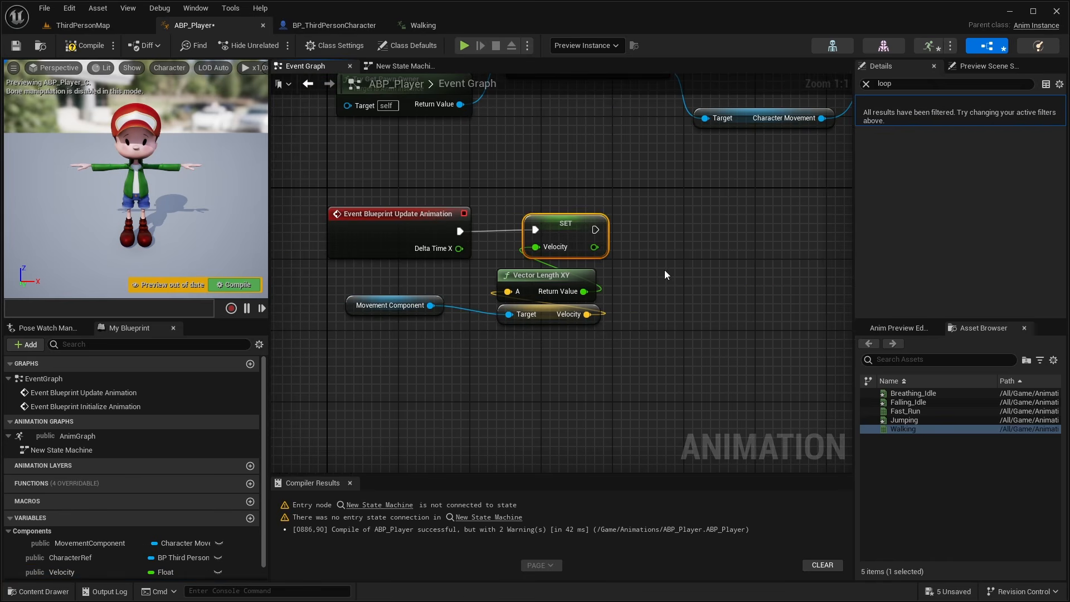
mouse_move(647, 250)
mouse_down()
mouse_move(530, 186)
mouse_move(649, 242)
mouse_up()
Add an Is Falling node fed by the Movement Component getter in the update animation graph.
right_drag(649, 242, 466, 328)
drag(361, 262, 448, 353)
text(is falling)
key(Return)
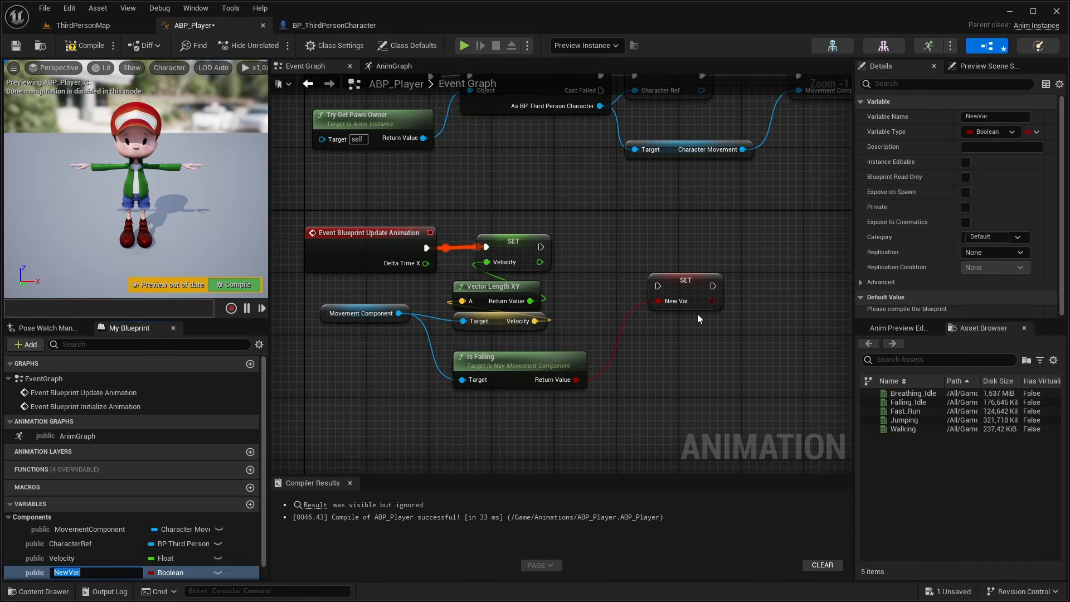
Name the Boolean promoted from Is Falling IsFalling and execute its SET node after the Velocity SET node.
text(IsFalling)
key(Return)
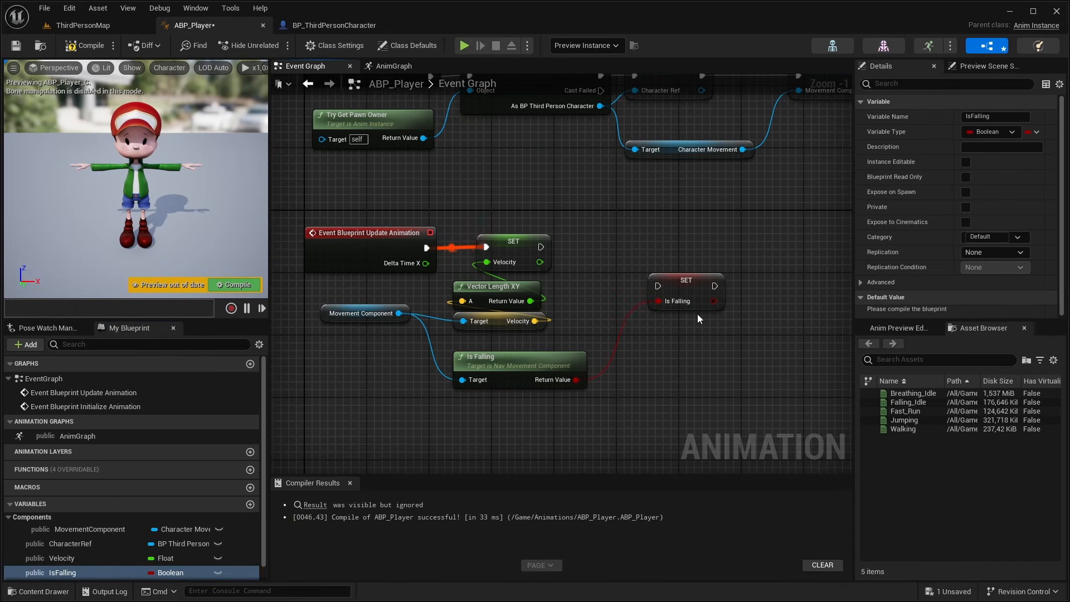
drag(685, 281, 693, 257)
drag(545, 249, 666, 262)
click(650, 324)
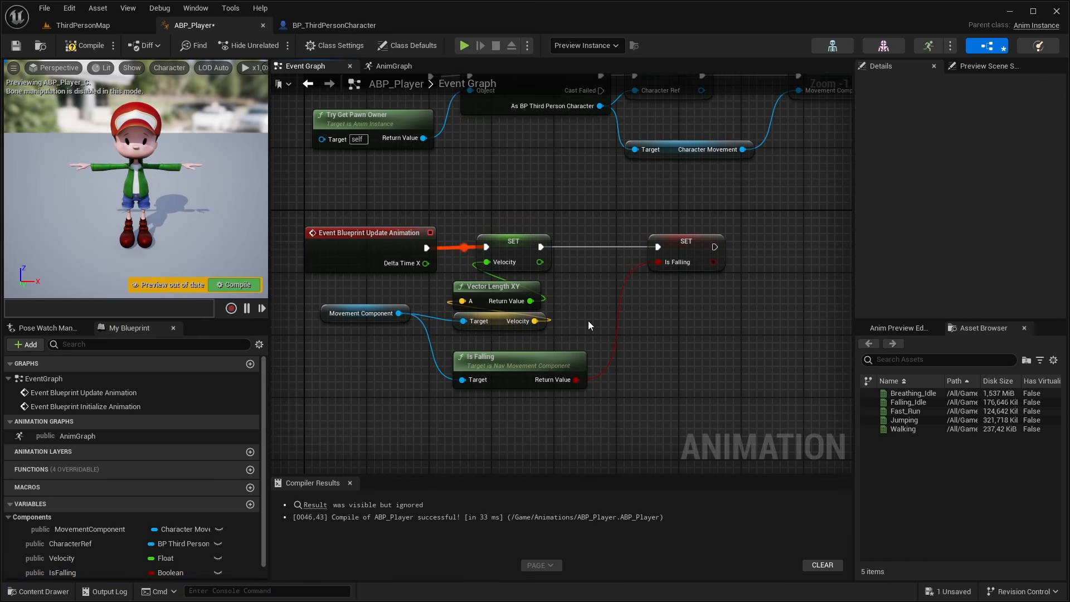
drag(398, 313, 423, 426)
text(is jumping)
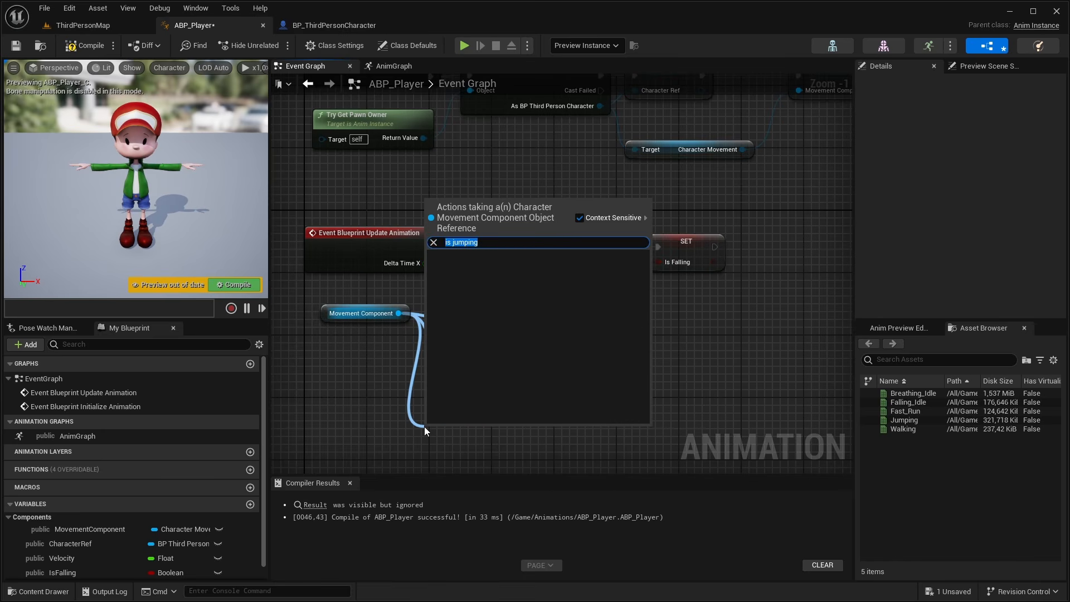
key(Escape)
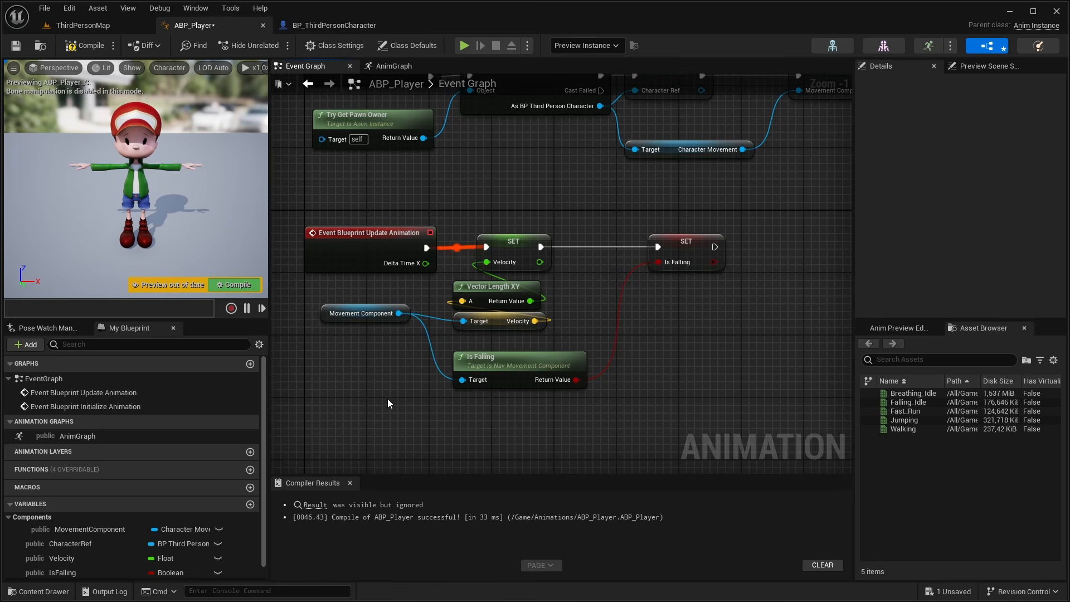
drag(369, 378, 383, 403)
Switch to BP_ThirdPersonCharacter's jump input section and create a Boolean variable named IsJumping.
click(321, 27)
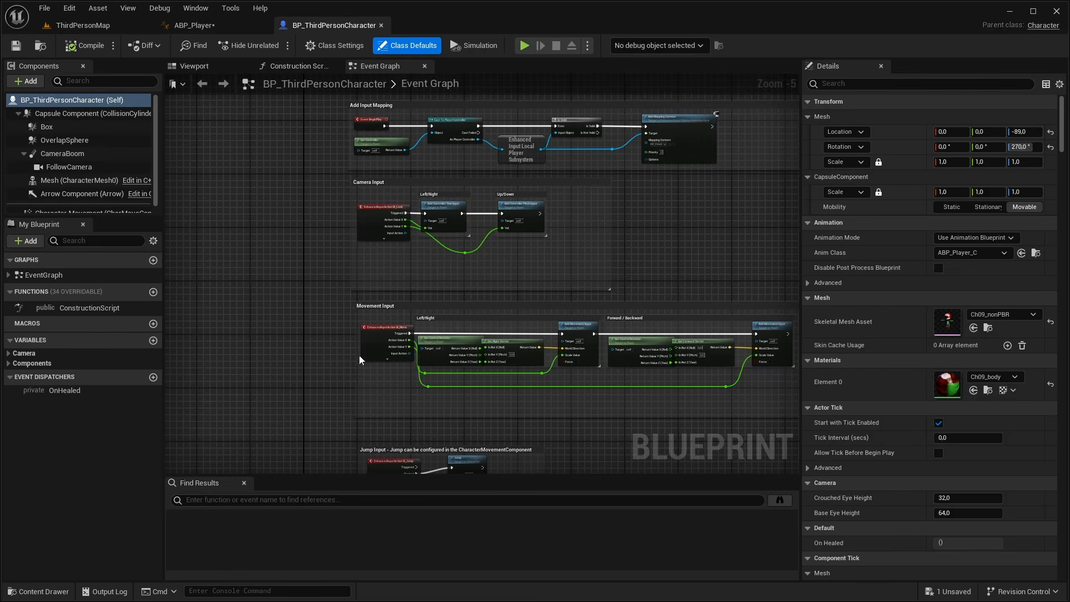
right_drag(359, 355, 312, 223)
scroll(346, 262, up, 4)
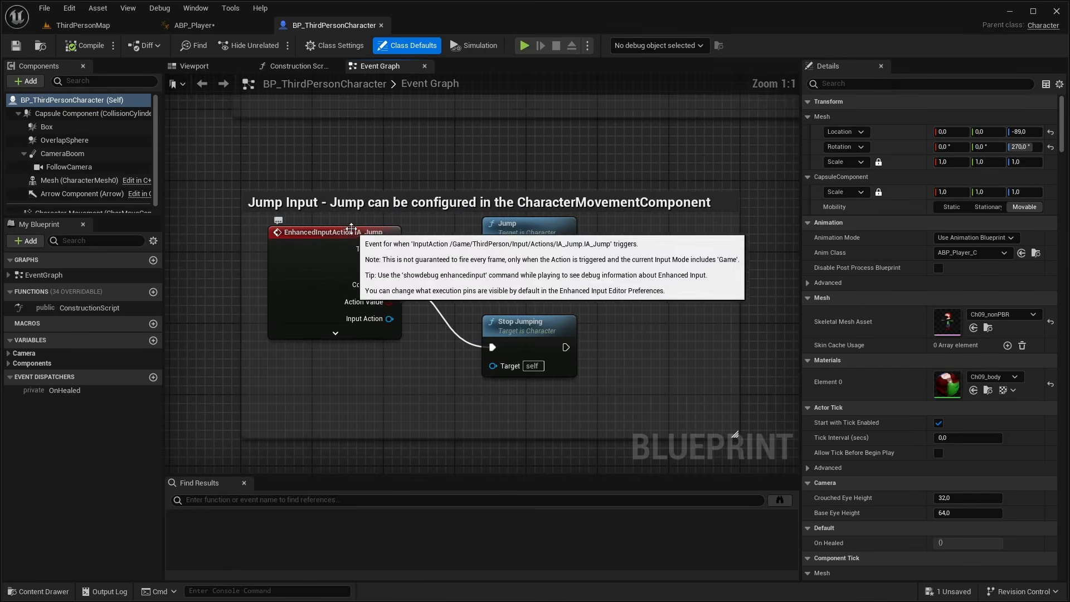
right_drag(388, 274, 436, 355)
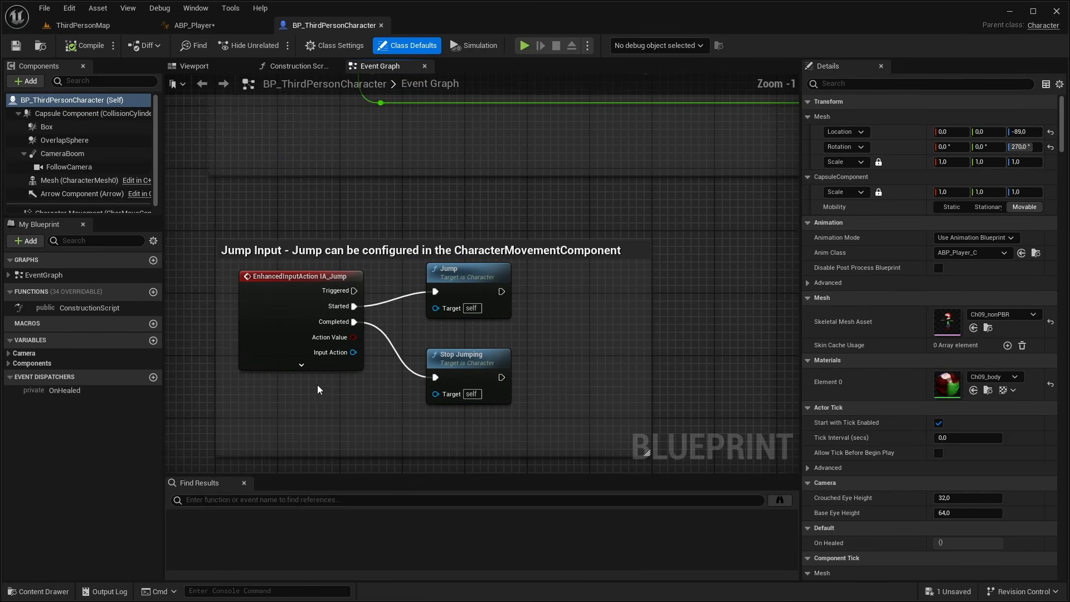
click(153, 340)
text(IsJump)
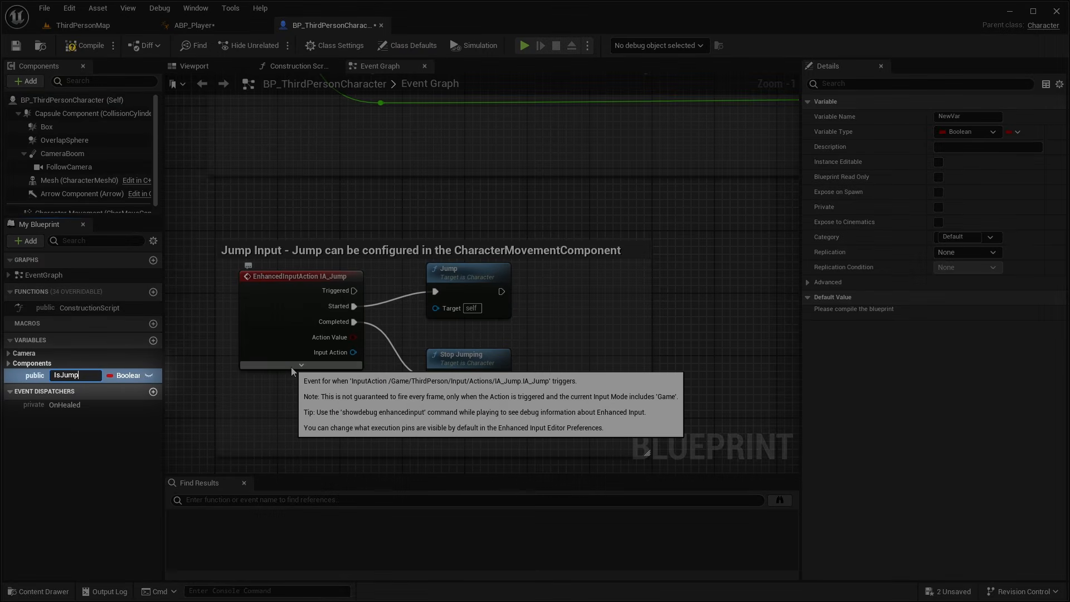
text(ing)
key(Return)
Execute a SET IsJumping node after the Jump node, followed by a Delay node with a duration of 0,5.
drag(45, 377, 503, 291)
click(611, 285)
right_drag(638, 355, 451, 350)
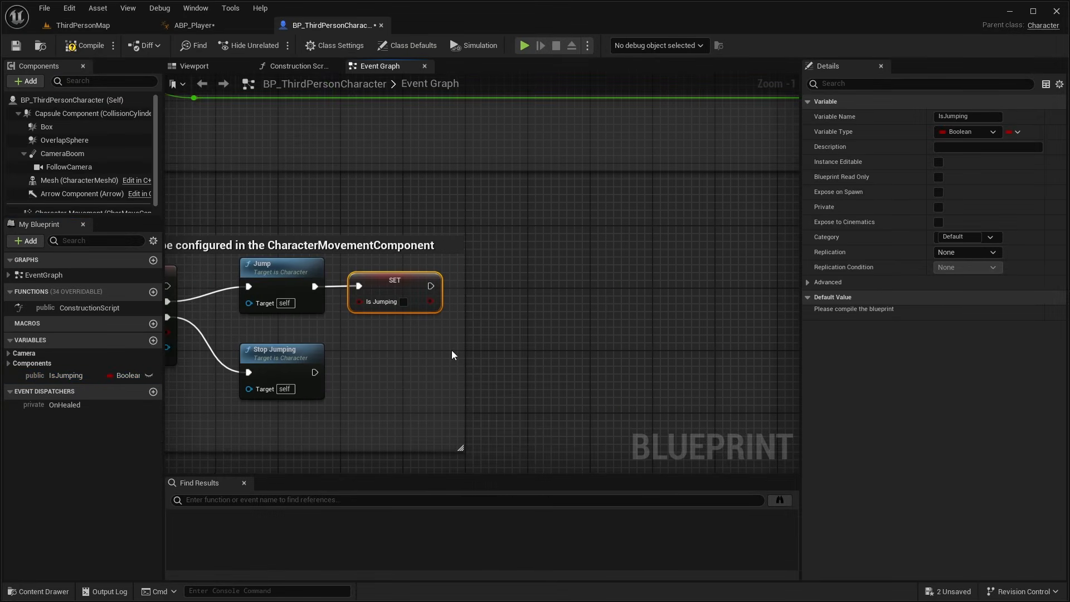
drag(431, 285, 476, 289)
text(delay)
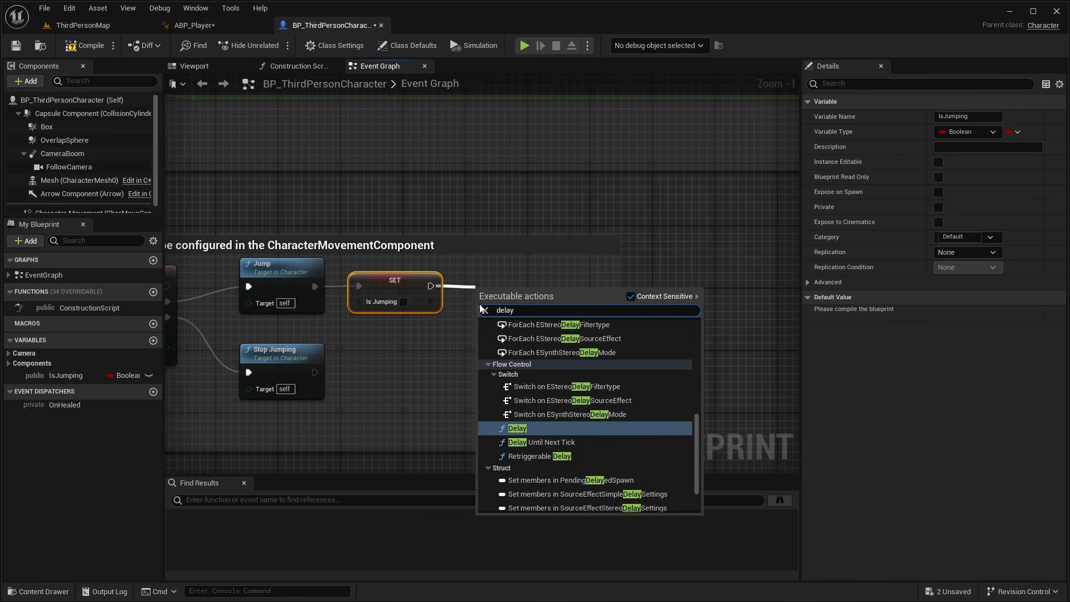
click(523, 429)
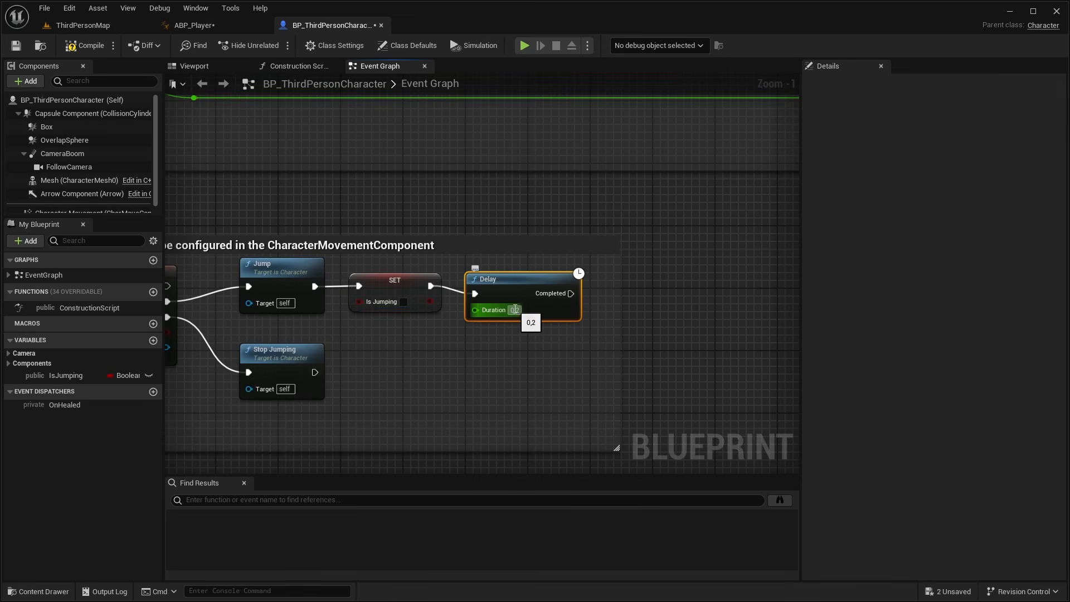
text(0,5)
key(Return)
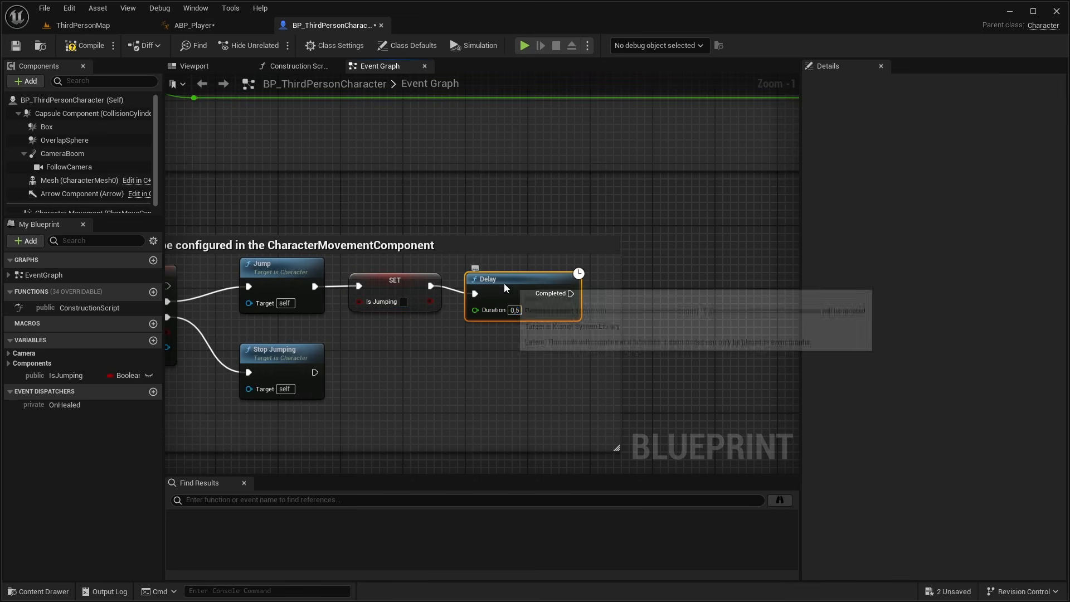
drag(504, 283, 504, 275)
drag(66, 375, 616, 273)
click(632, 302)
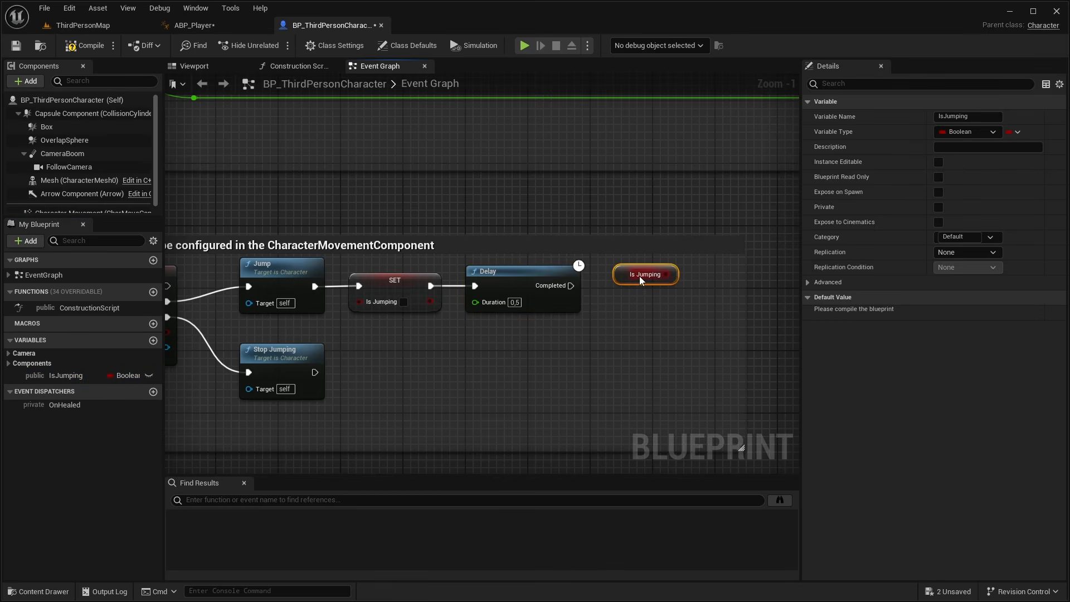
key(Delete)
Execute a second SET IsJumping node when the Delay completes and enable Is Jumping on the first SET node.
drag(66, 375, 570, 285)
click(649, 318)
click(402, 302)
right_drag(408, 333, 566, 332)
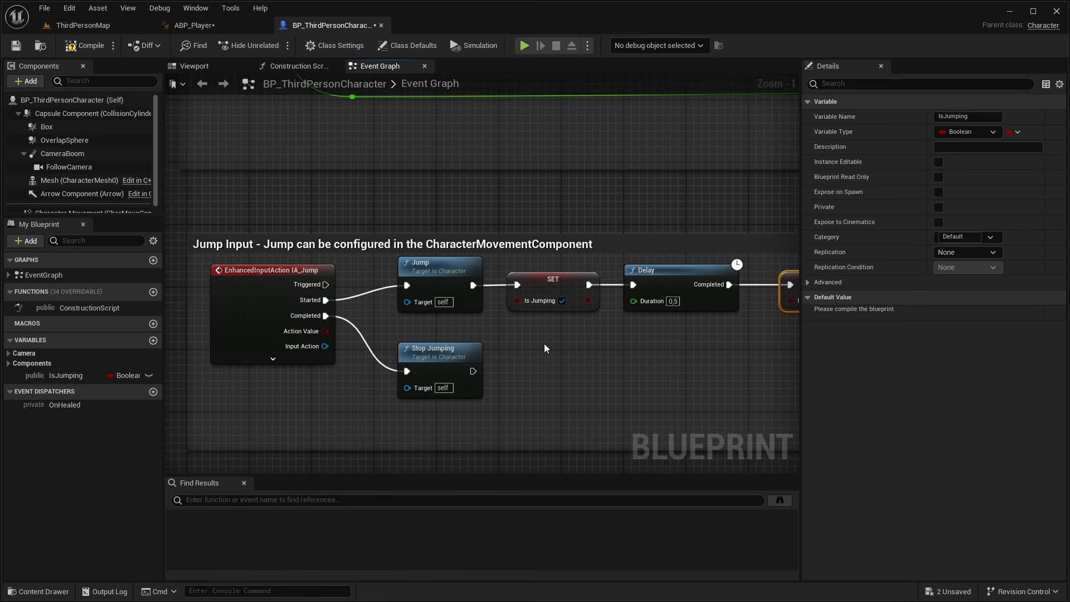
Check the Is Jumping values in the jump input chain and compile BP_ThirdPersonCharacter.
click(582, 278)
click(668, 357)
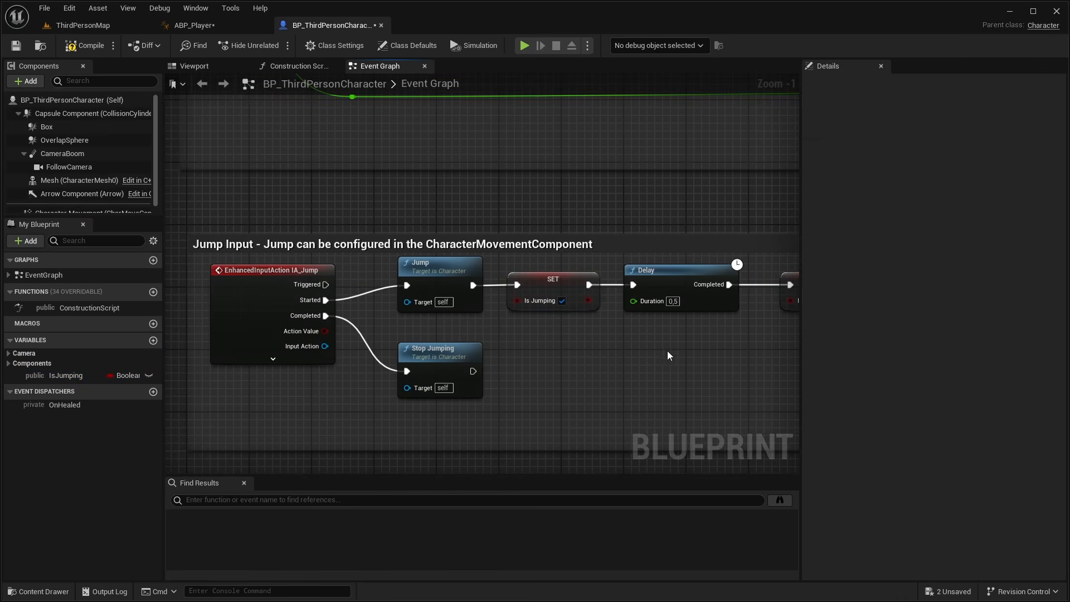
right_drag(727, 353, 330, 337)
click(479, 301)
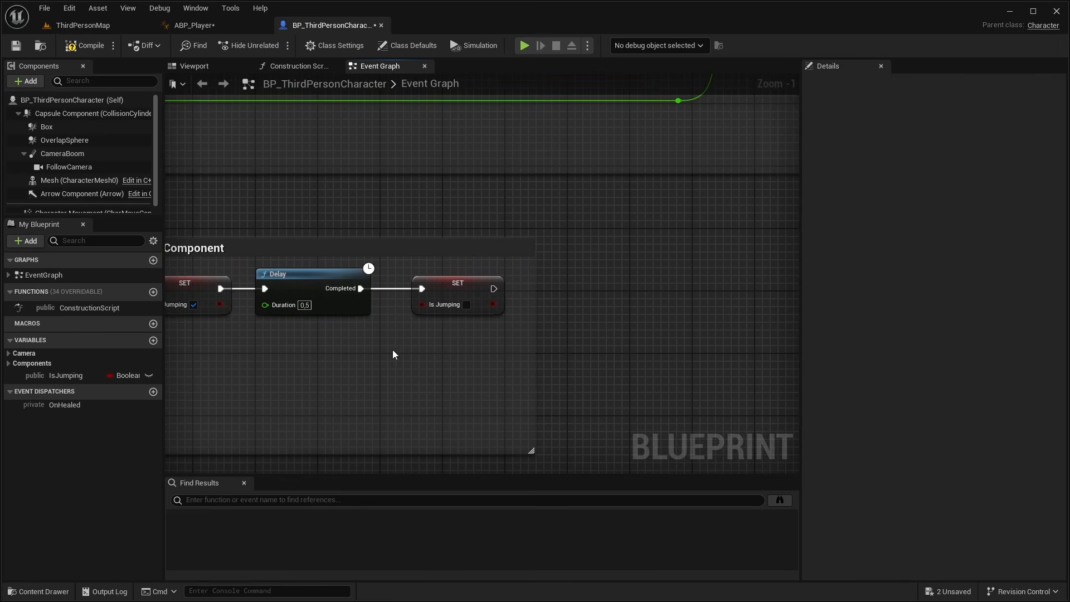
click(457, 301)
click(436, 338)
click(88, 46)
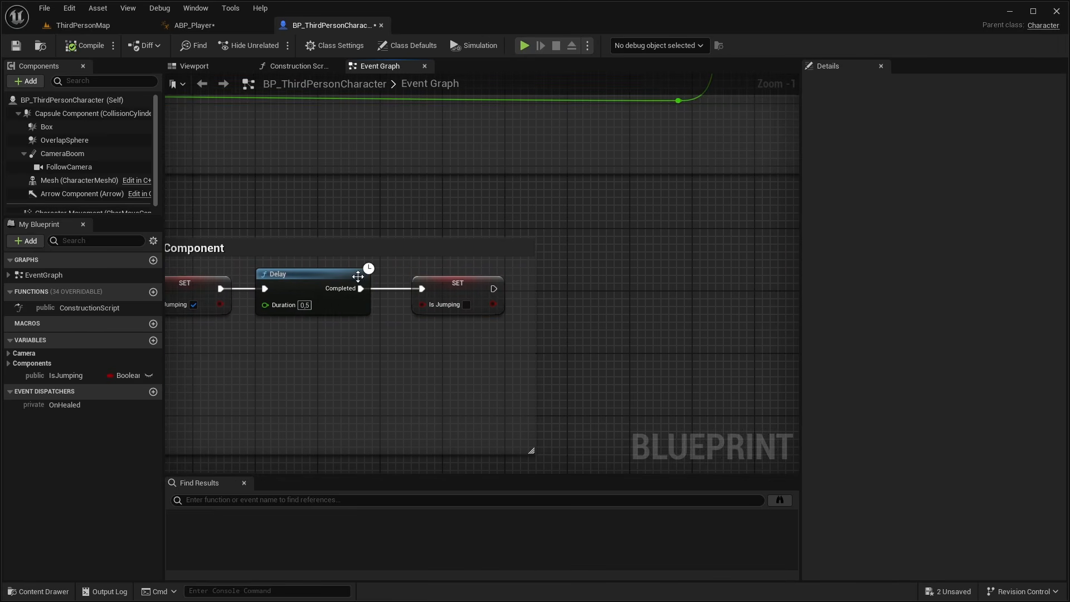
right_drag(439, 347, 597, 319)
right_drag(451, 279, 613, 278)
right_click(609, 310)
Return to ABP_Player and place a CharacterRef getter below the IsFalling SET node.
click(195, 25)
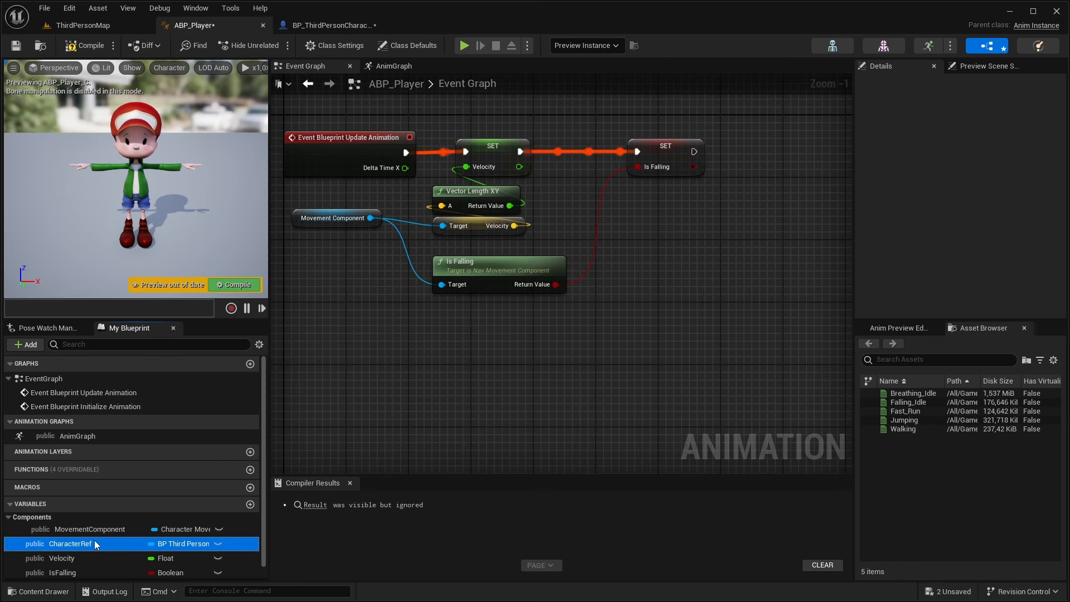
drag(70, 543, 684, 254)
click(709, 272)
right_drag(719, 257, 649, 296)
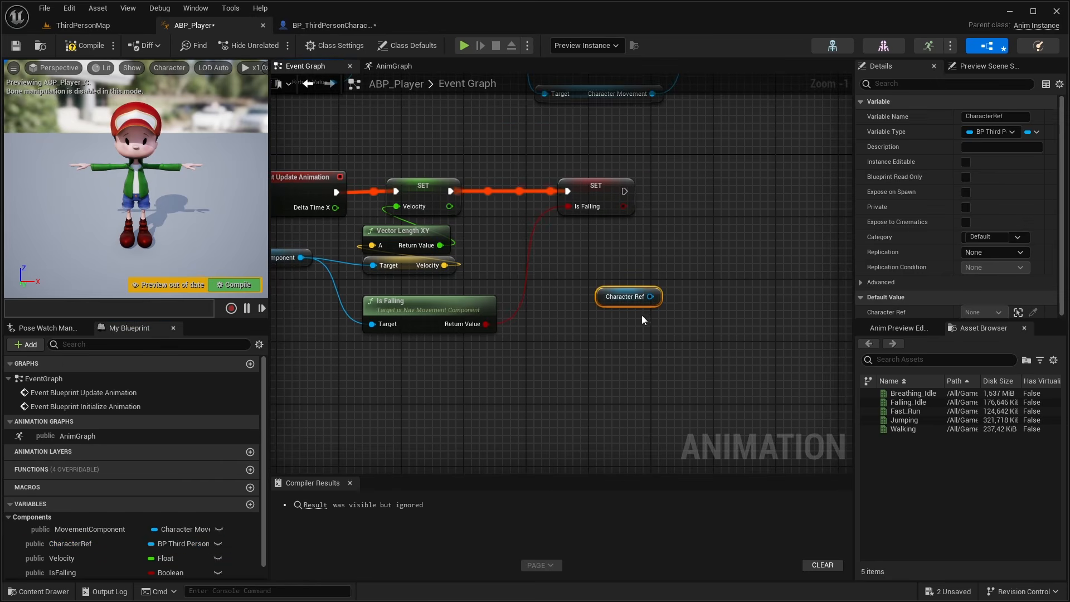
Get Is Jumping from Character Ref and feed it into a SET Is Jumping node executed after SET Is Falling.
drag(649, 296, 705, 230)
text(is jumping)
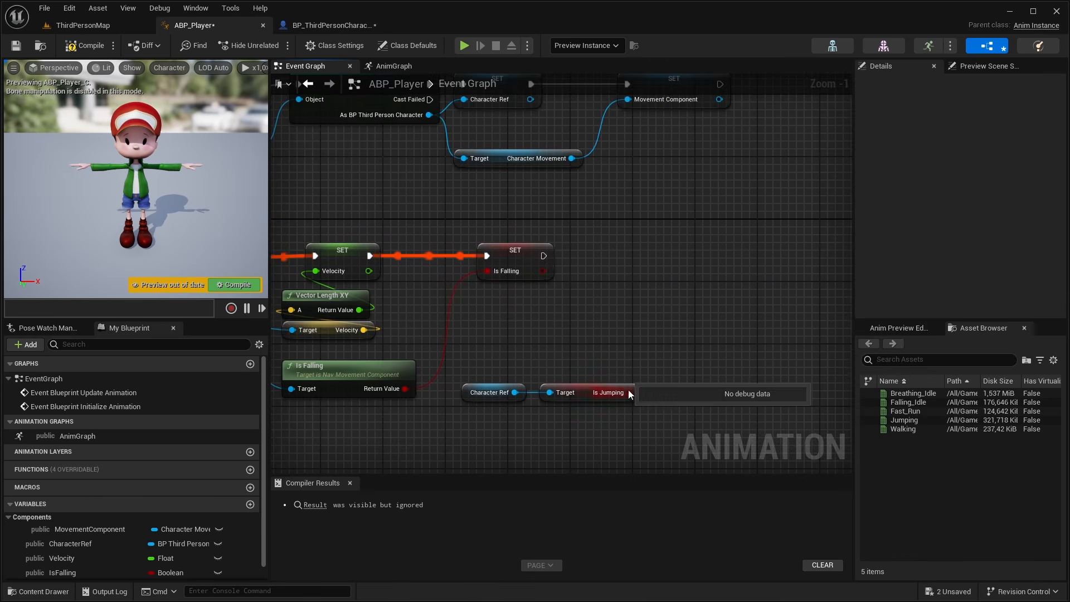
drag(628, 392, 689, 292)
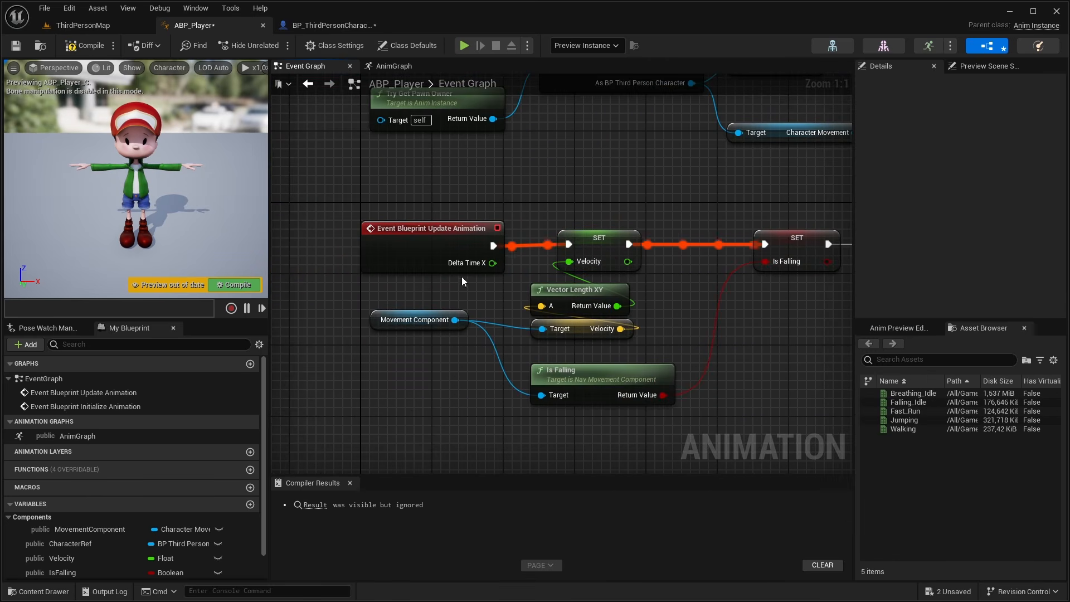
Review the Event Blueprint Update Animation chain with its Velocity, Is Falling and Is Jumping SET nodes.
mouse_move(463, 264)
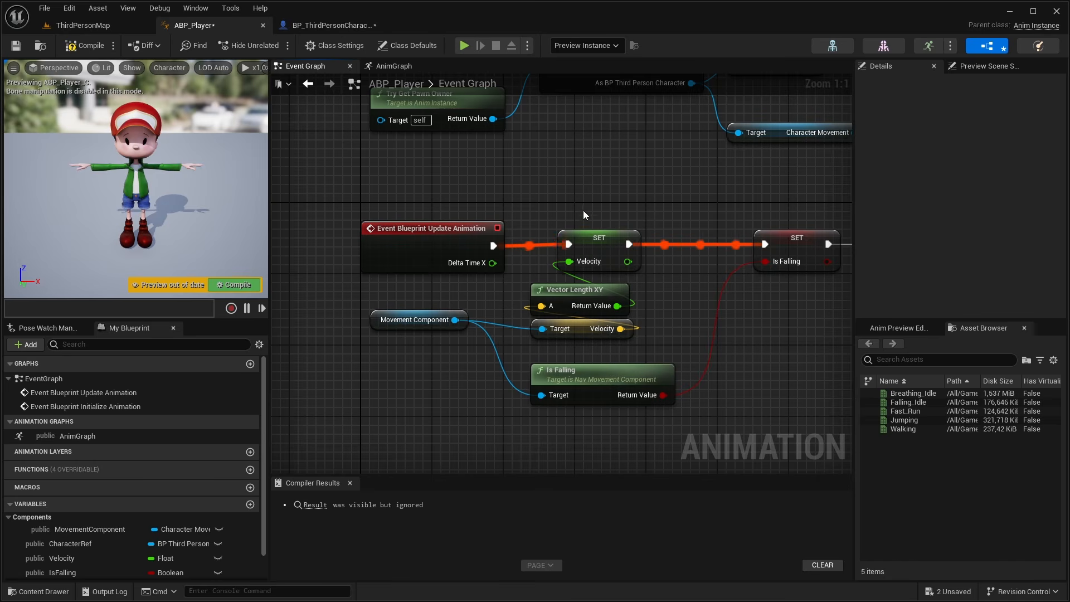
right_drag(669, 310, 466, 300)
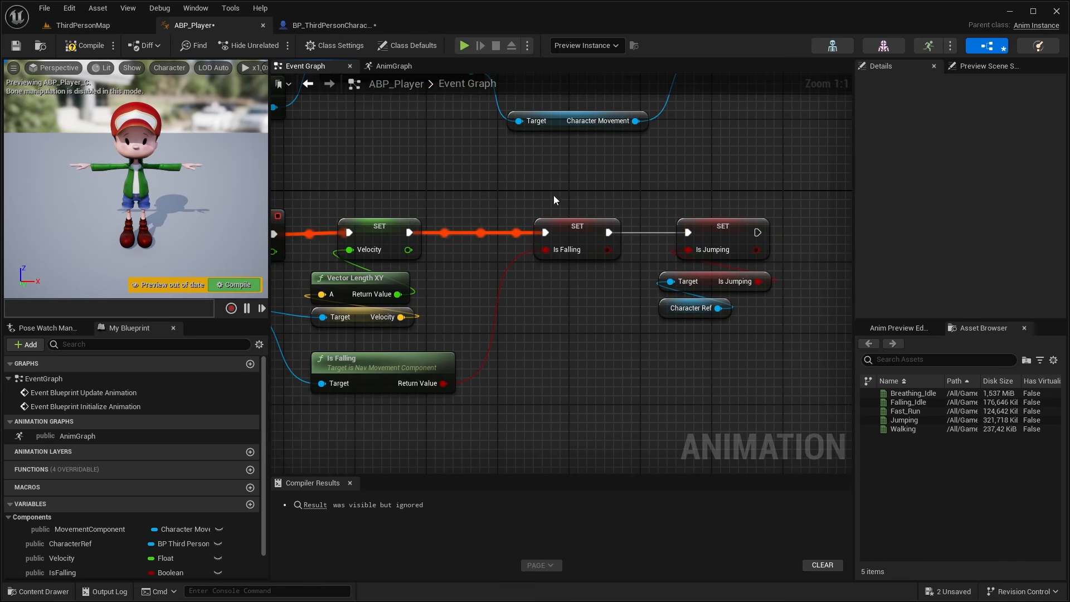
click(573, 240)
click(581, 301)
click(576, 240)
click(551, 310)
right_drag(547, 317, 413, 337)
drag(594, 186, 573, 380)
click(572, 380)
drag(640, 363, 569, 239)
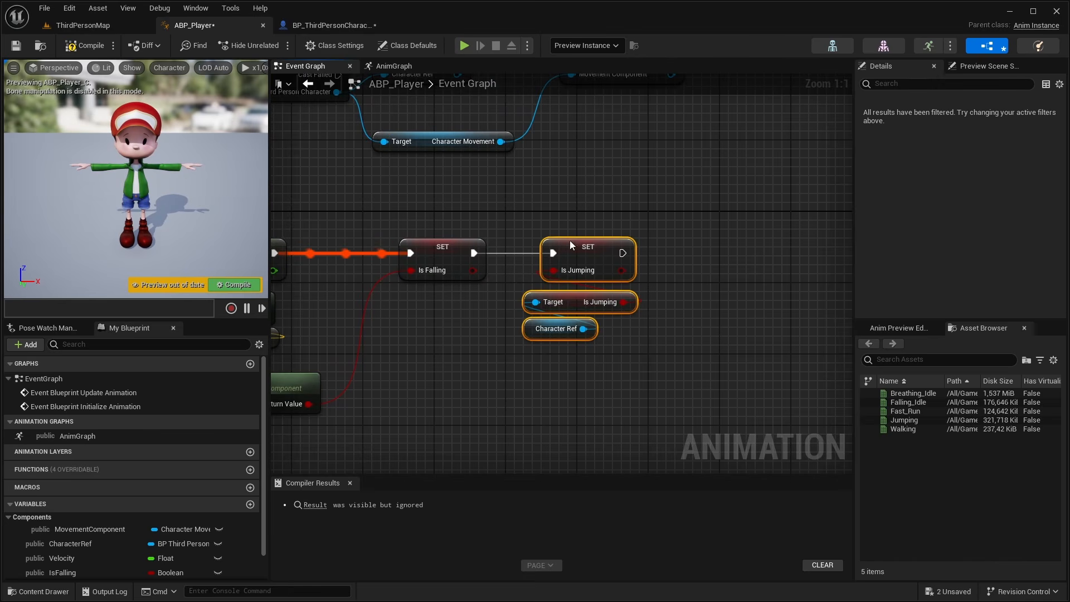
click(595, 387)
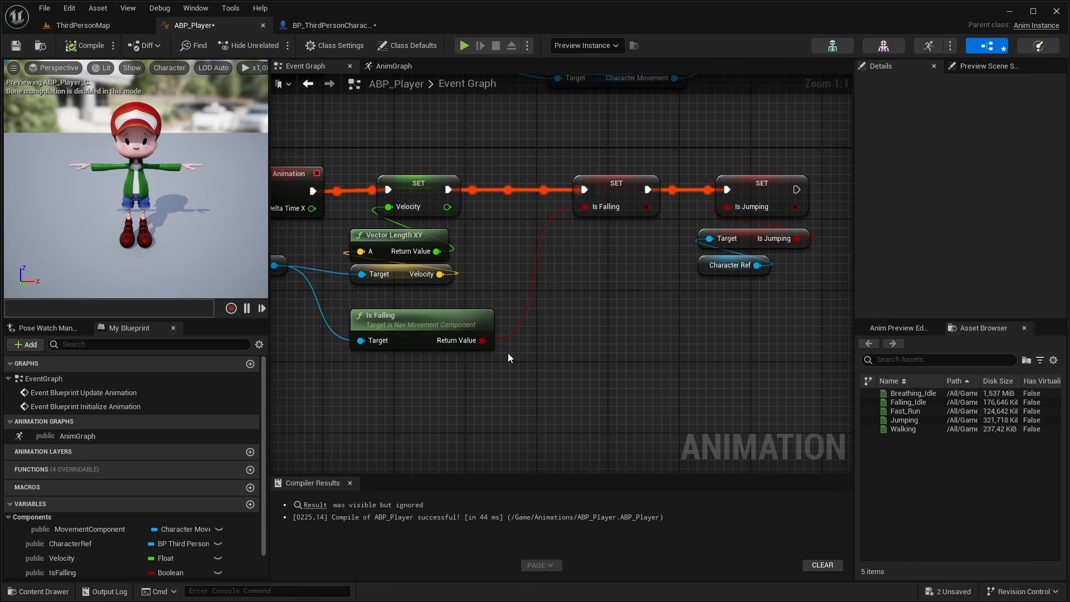
Open New State Machine from the AnimGraph and add a state named Idle/Walking/Running beside Entry.
drag(408, 361, 563, 276)
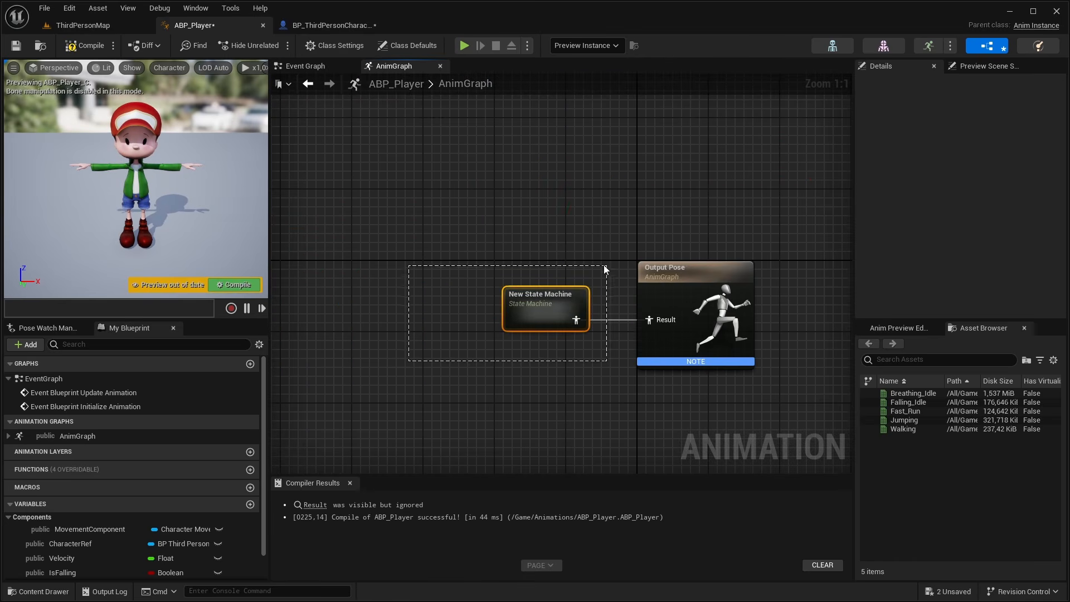
double_click(547, 304)
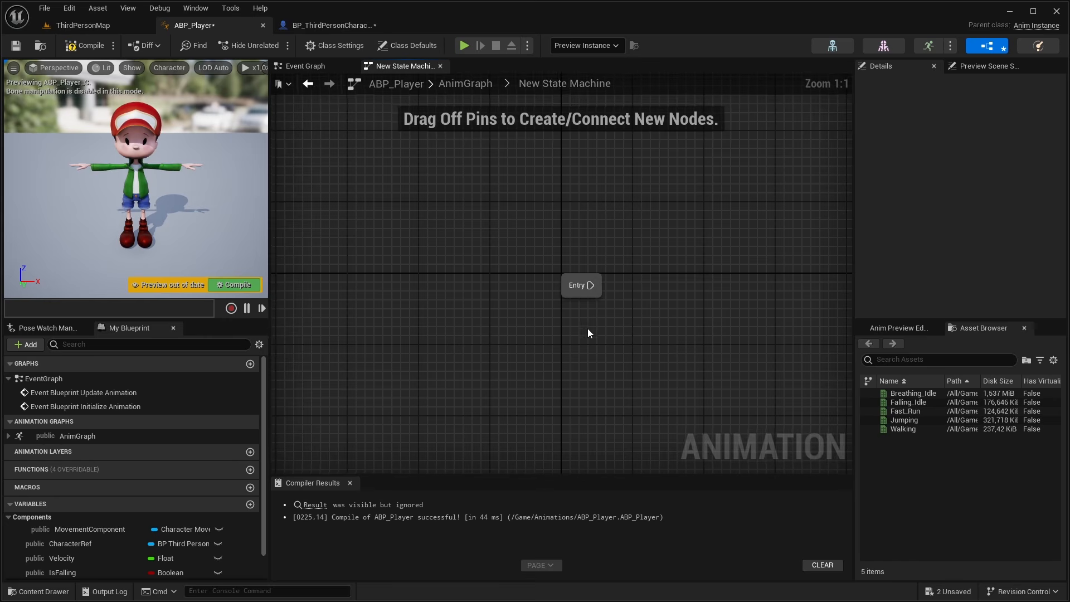
right_drag(588, 333, 482, 345)
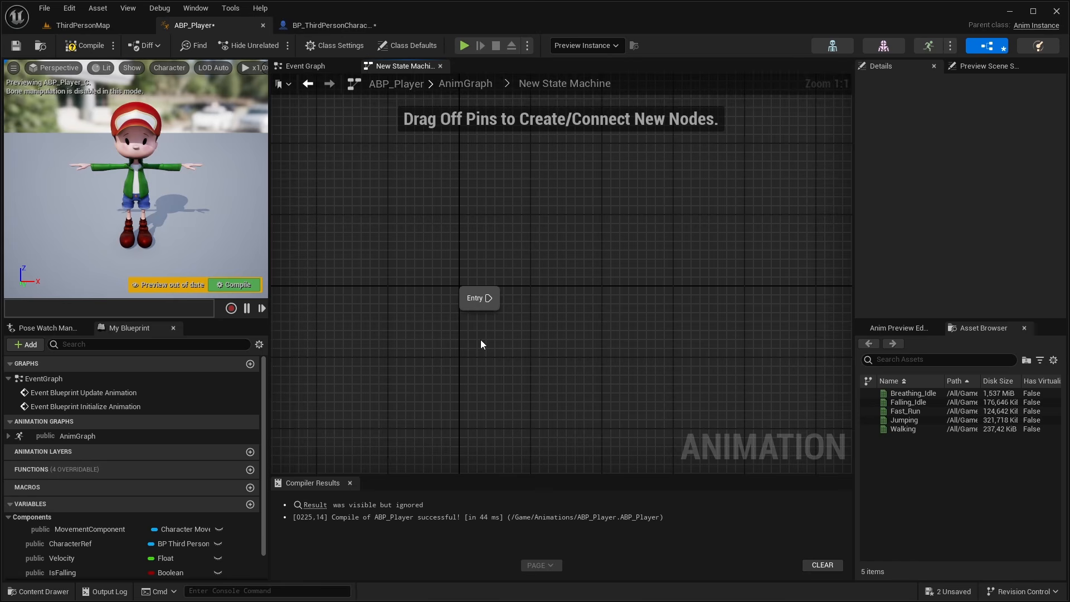
right_drag(478, 308, 412, 317)
right_click(471, 306)
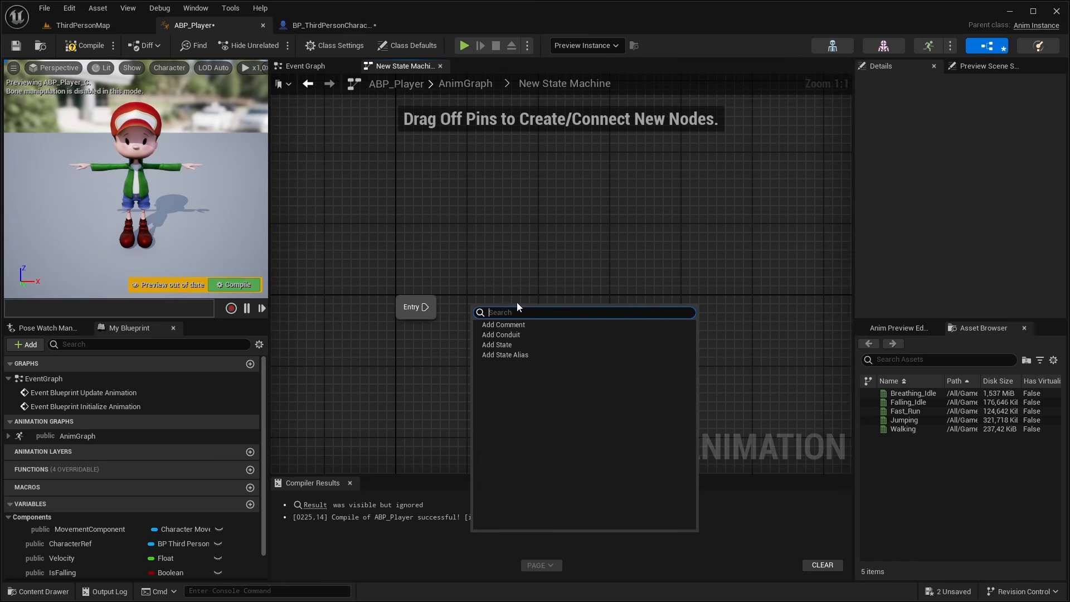
click(534, 344)
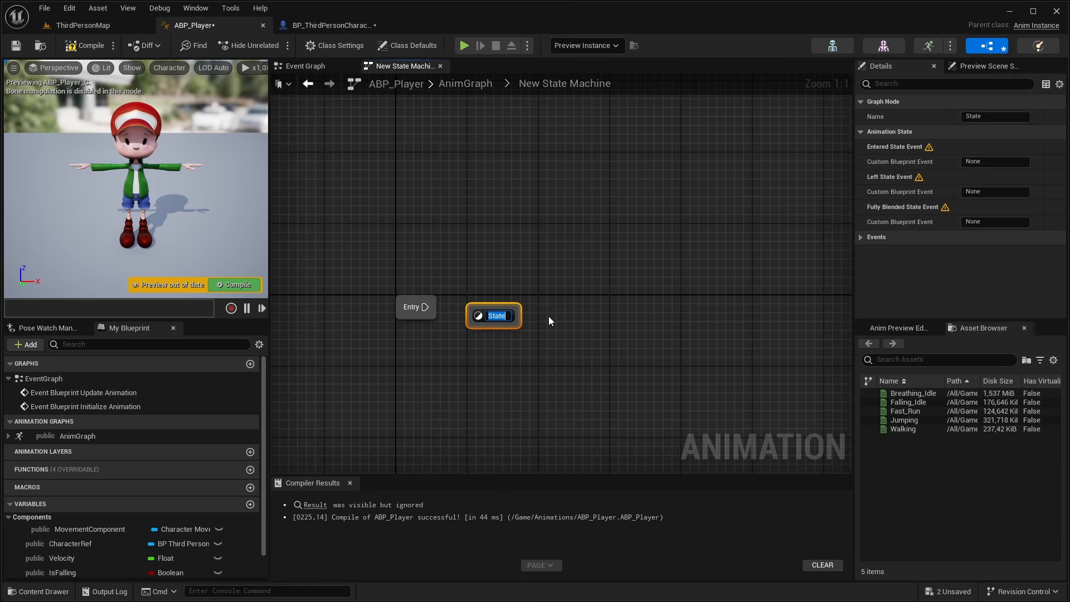
text(Idle/Wal)
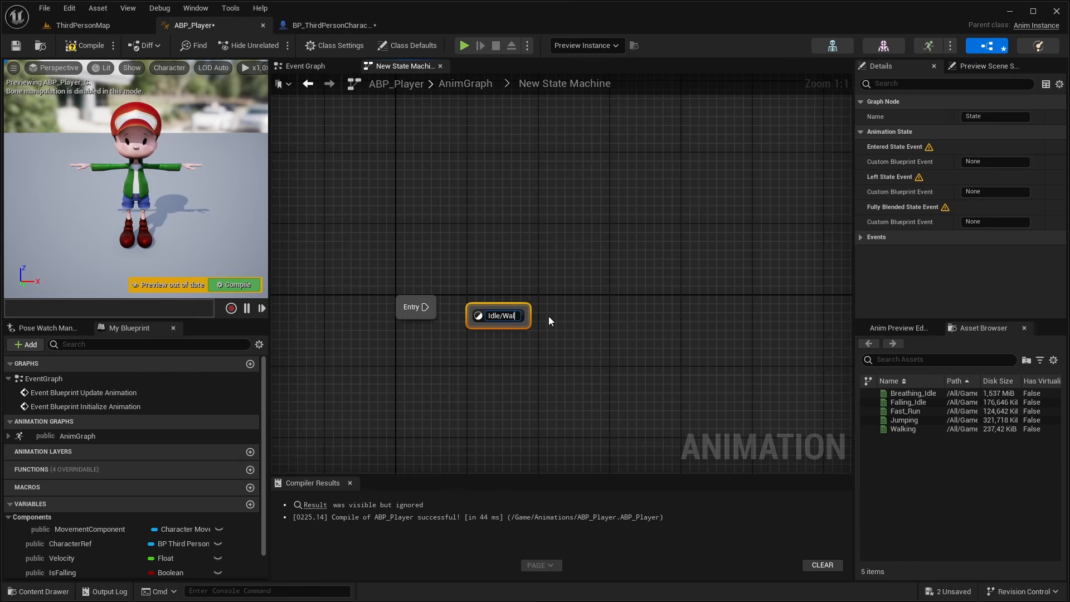
text(king/Runni)
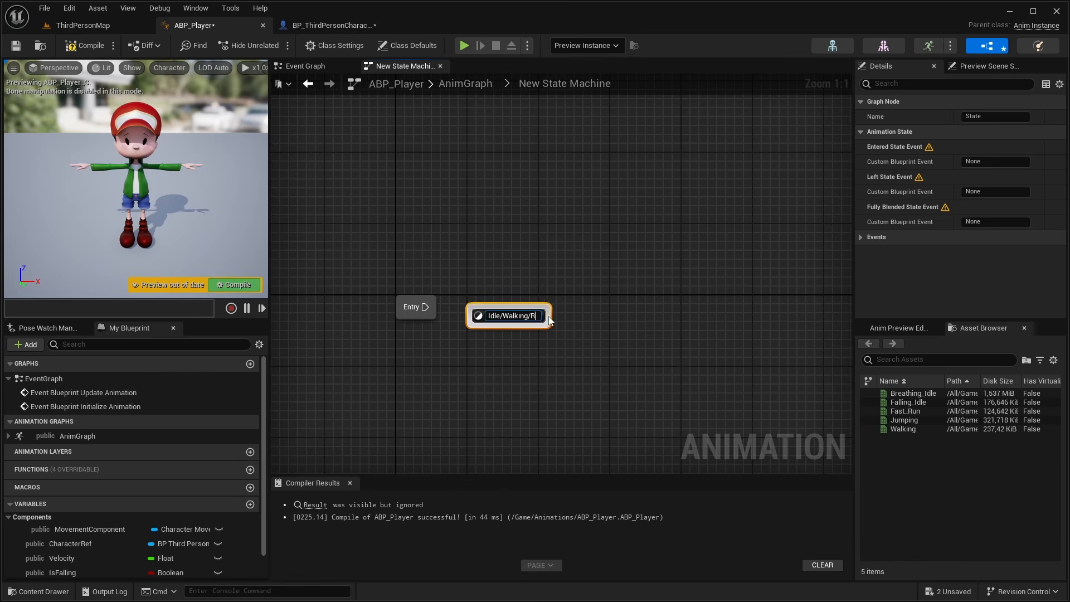
text(ng)
Add a Jumping state above Idle/Walking/Running and a Falling state to the right of them.
right_click(525, 253)
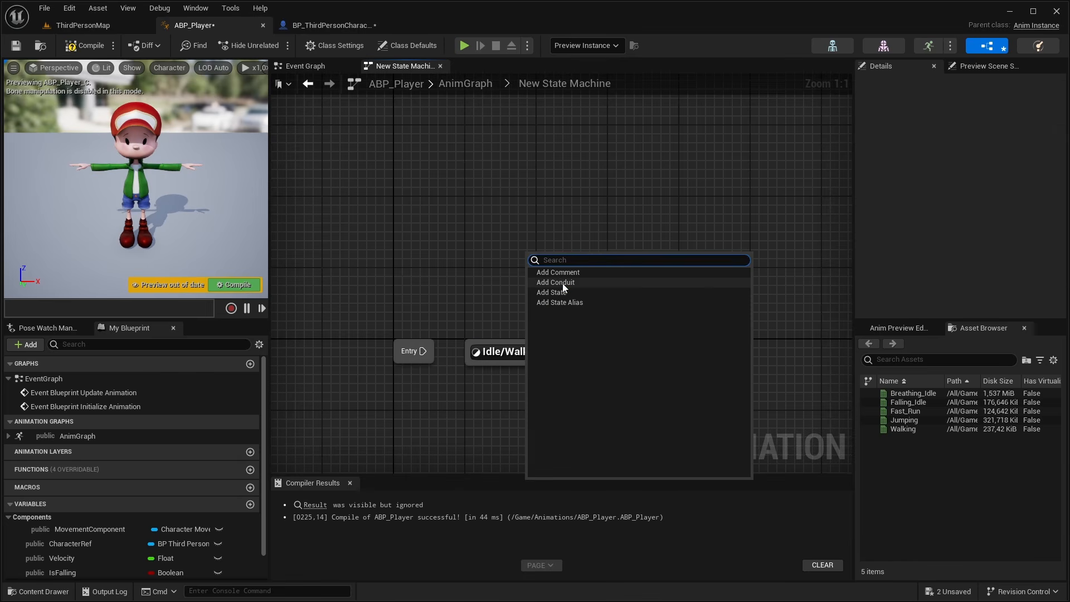
click(565, 290)
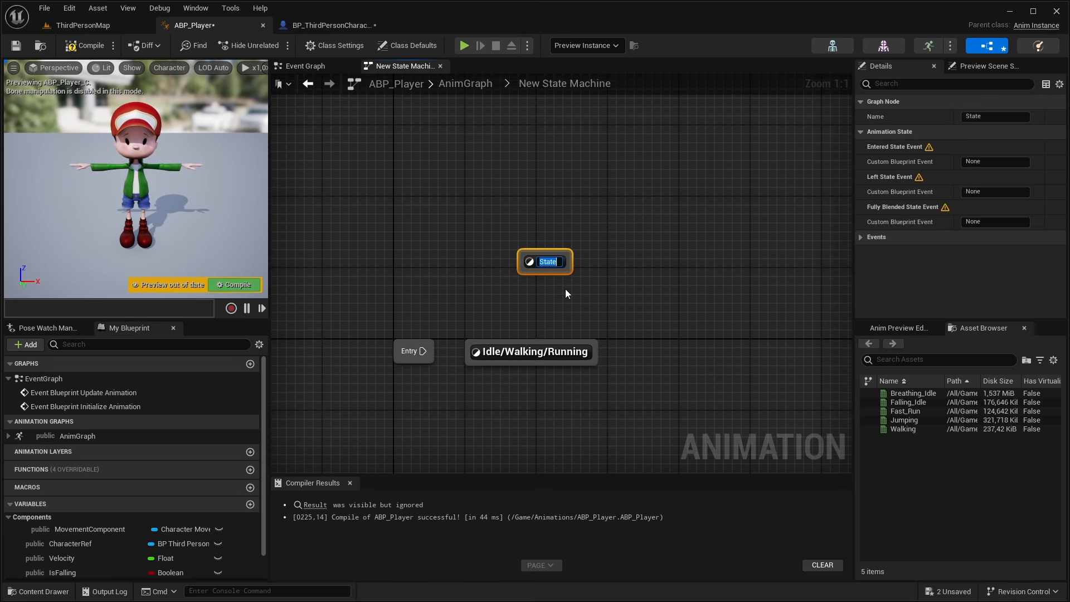
text(Jumping)
key(Return)
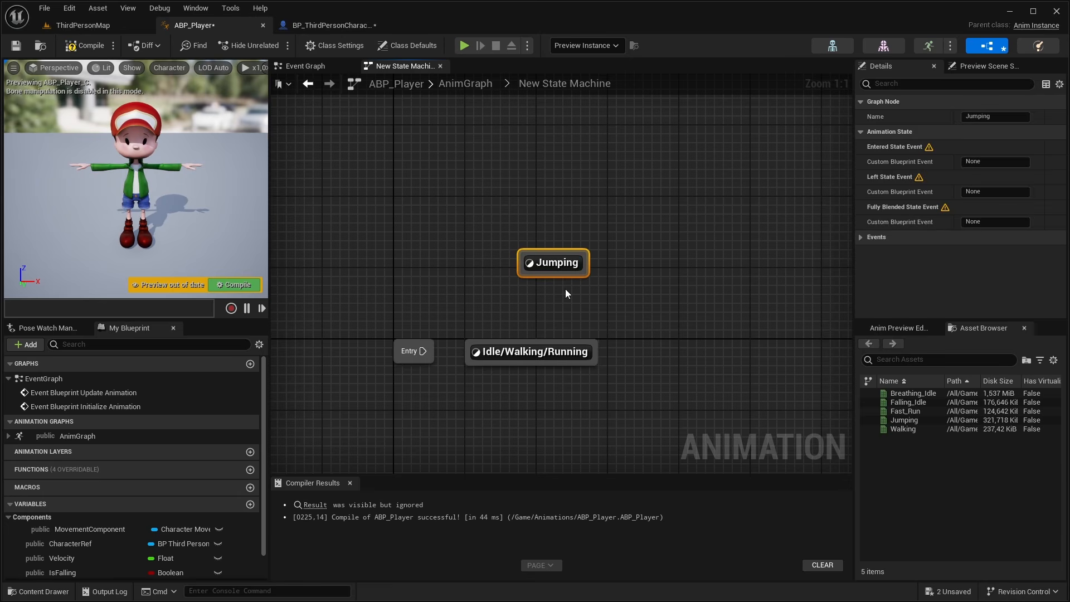
right_drag(748, 312, 614, 268)
right_click(556, 280)
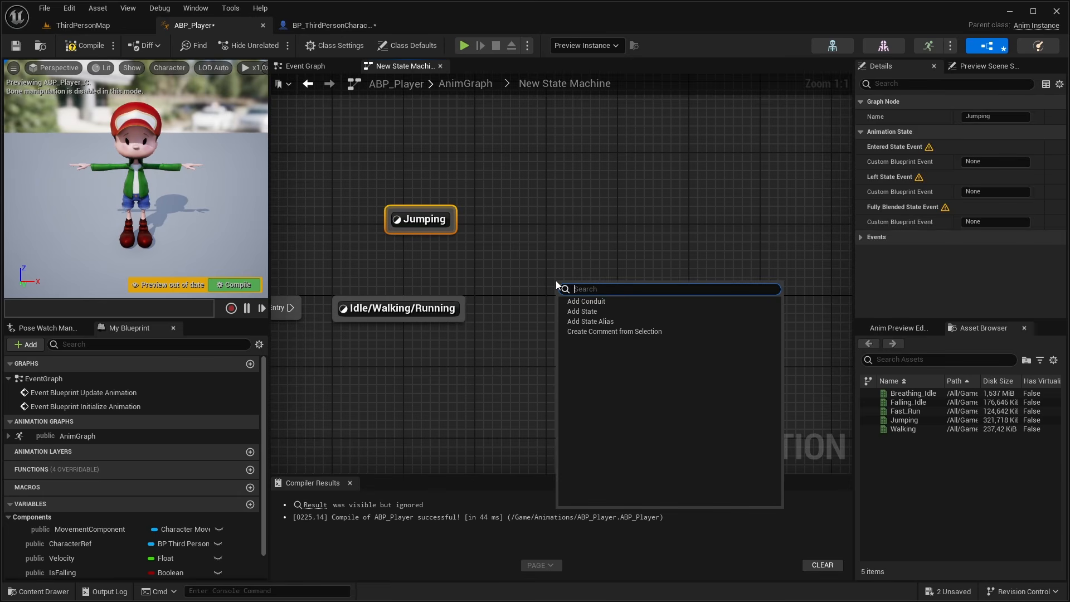
click(571, 307)
text(Falling)
key(Return)
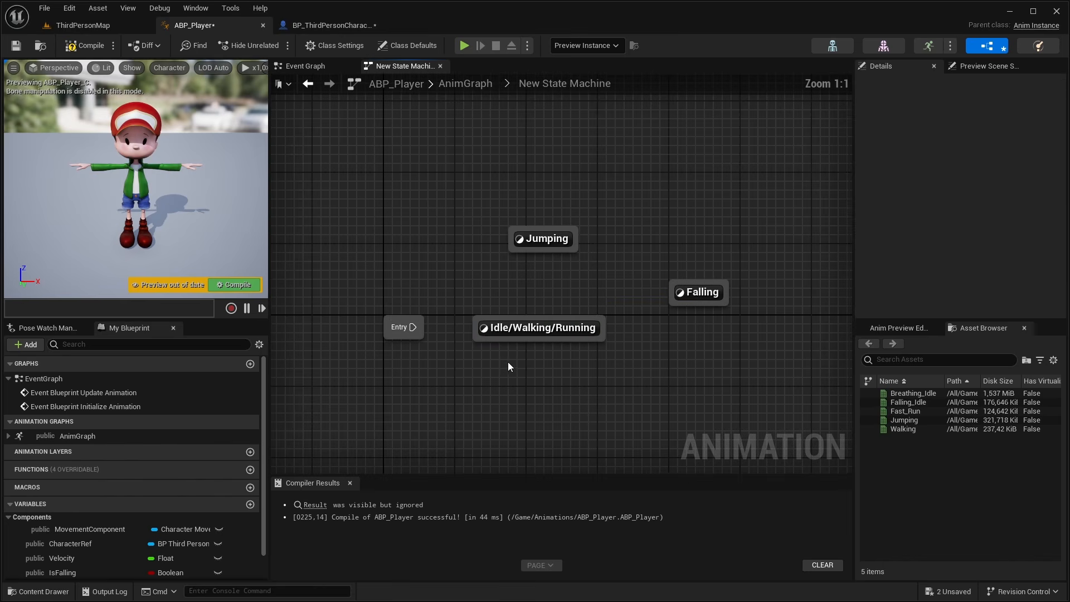
Connect Entry to Idle/Walking/Running and create transitions from that state to Jumping and to Falling.
right_drag(508, 363, 491, 332)
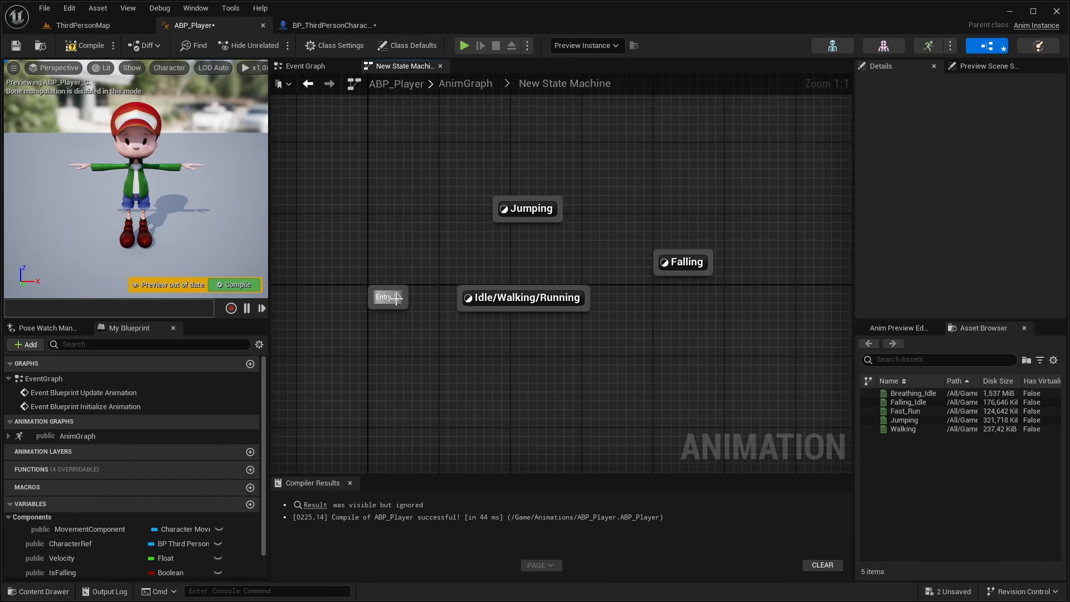
drag(397, 297, 478, 307)
click(439, 322)
right_drag(543, 314, 534, 376)
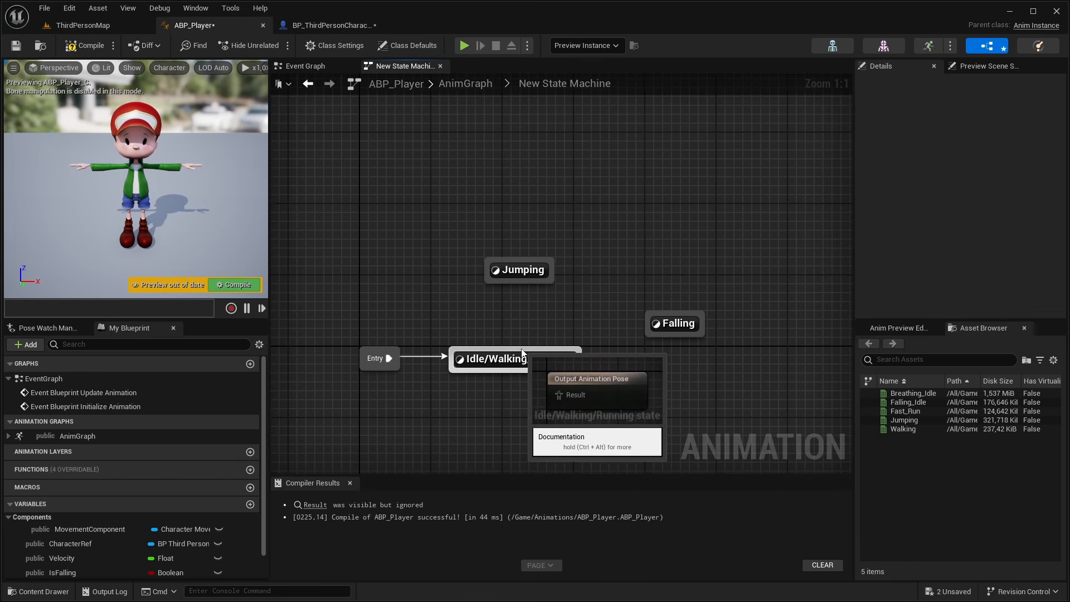
drag(521, 350, 524, 286)
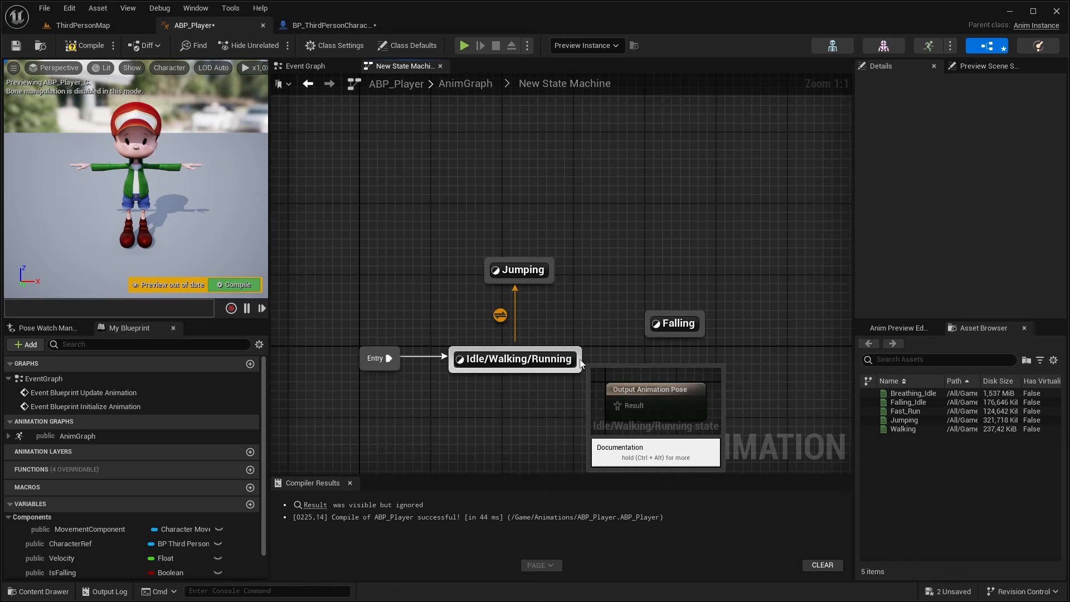
drag(577, 359, 662, 333)
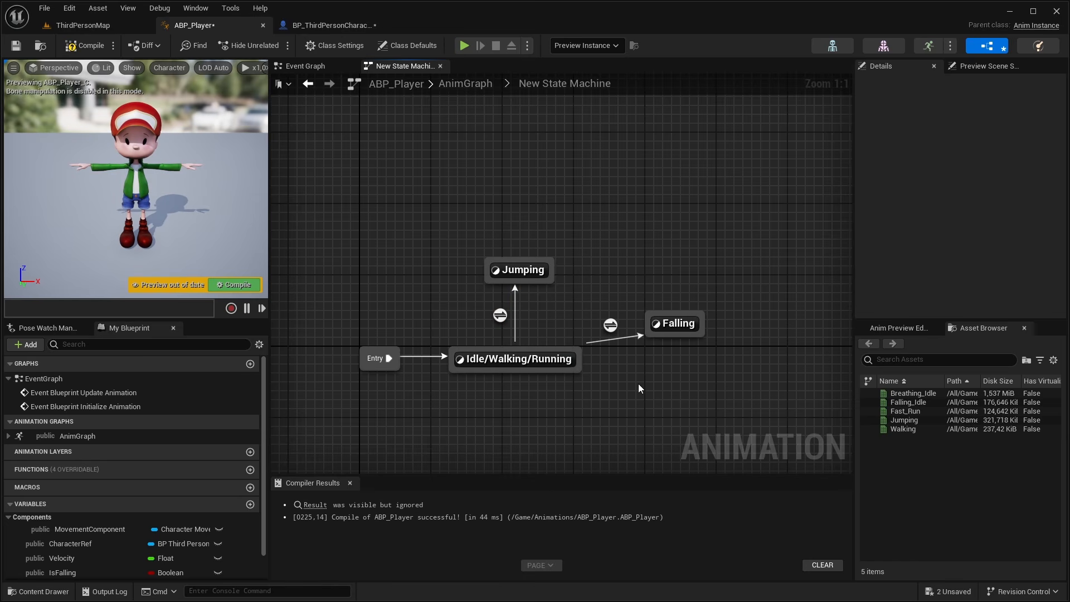
Create transitions from Jumping to Idle/Walking/Running and to Falling, and from Falling back to Idle/Walking/Running.
right_drag(553, 293, 482, 264)
drag(482, 264, 483, 337)
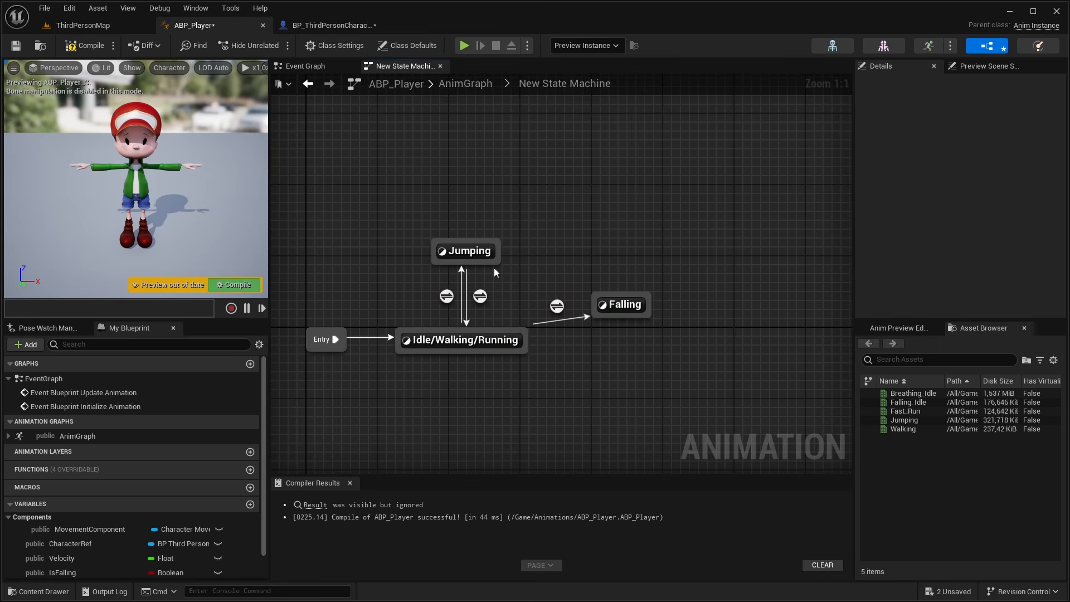
drag(494, 266, 598, 307)
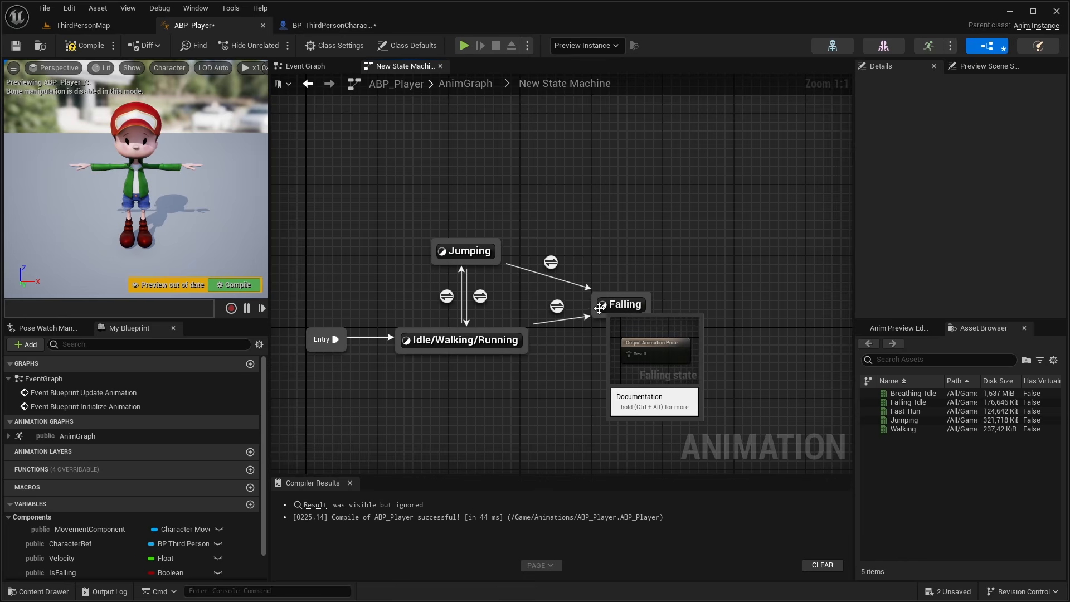
drag(597, 322, 530, 343)
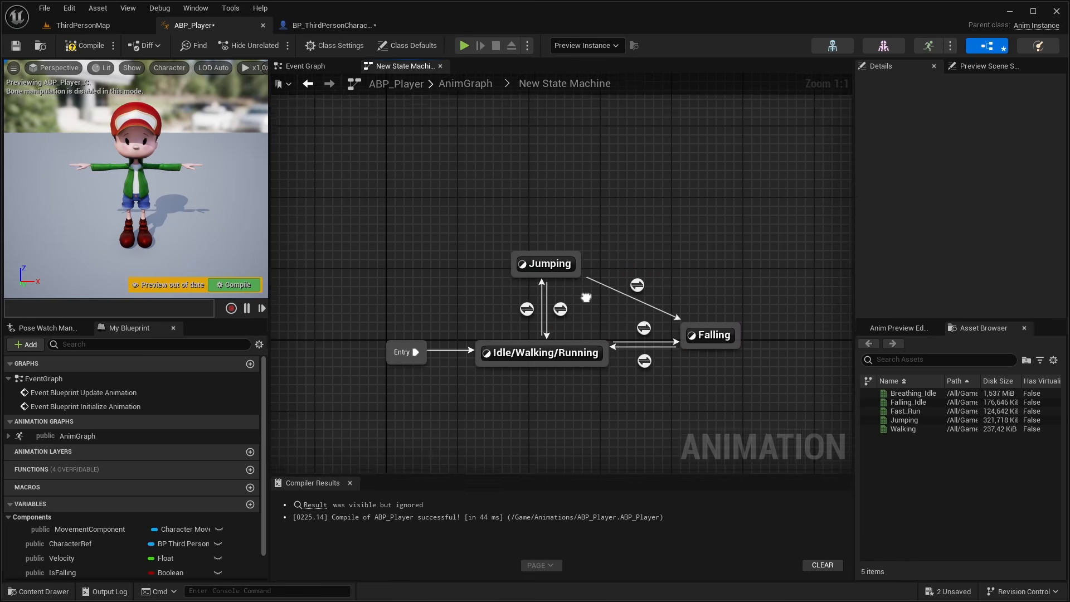
Open the Jumping state and connect the Jumping animation to its Output Animation Pose.
right_drag(586, 298, 520, 280)
click(501, 248)
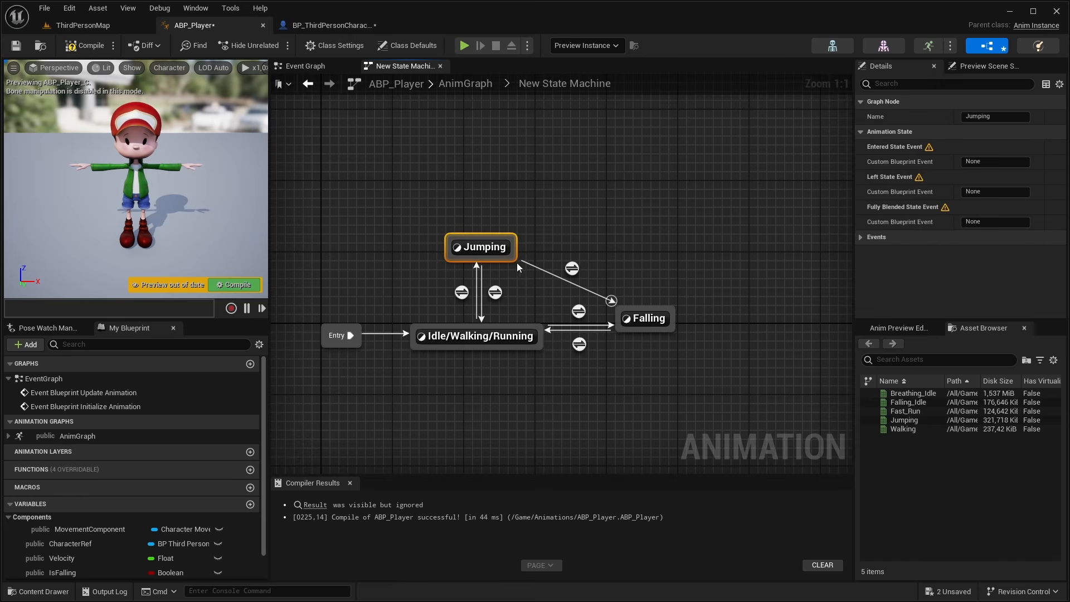
click(647, 319)
click(498, 267)
double_click(483, 247)
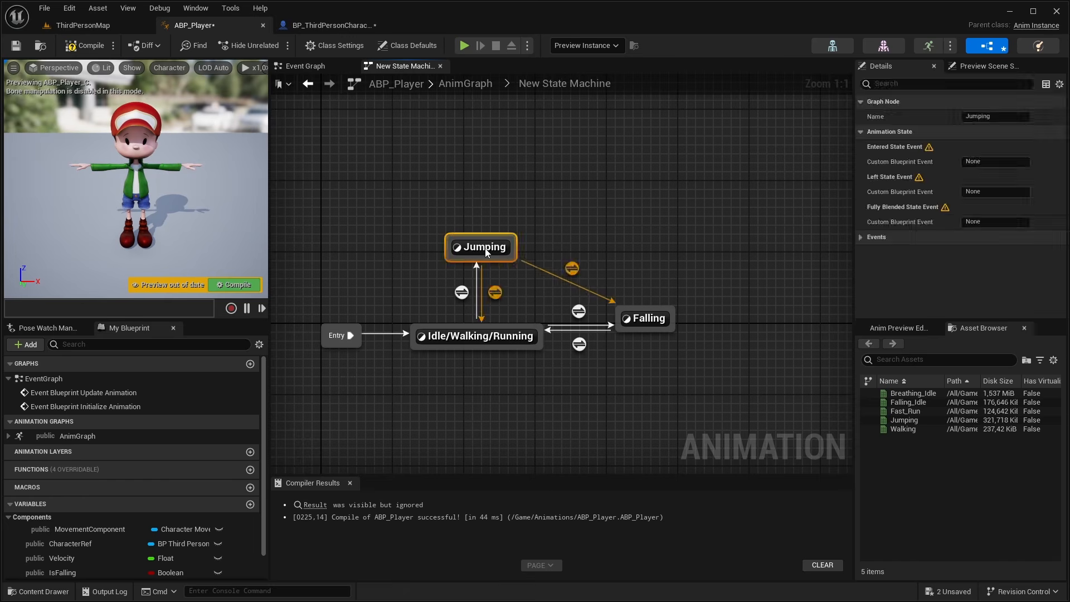
double_click(485, 256)
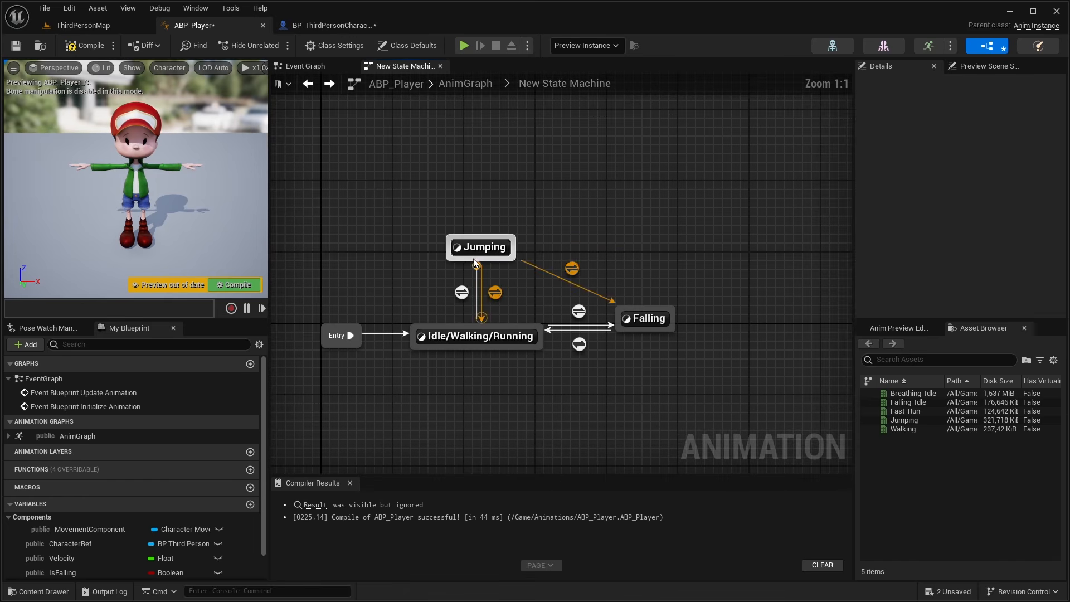
double_click(474, 251)
right_drag(473, 257, 616, 358)
right_drag(543, 372, 640, 395)
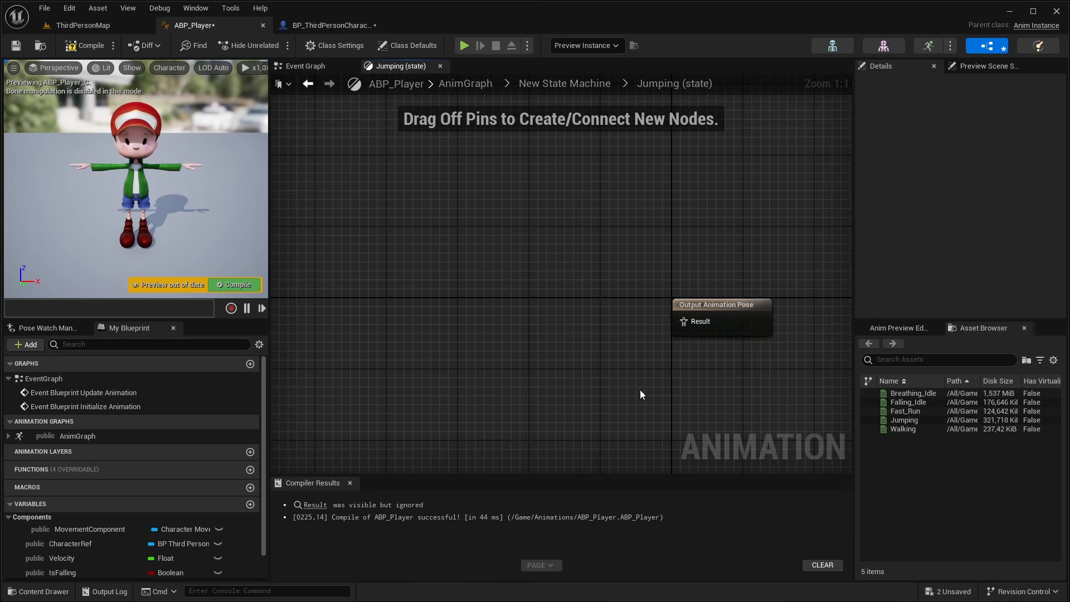
drag(903, 420, 683, 320)
Return to the state machine, open the Falling state and connect the Falling_Idle animation to its Output Animation Pose.
double_click(636, 380)
double_click(653, 321)
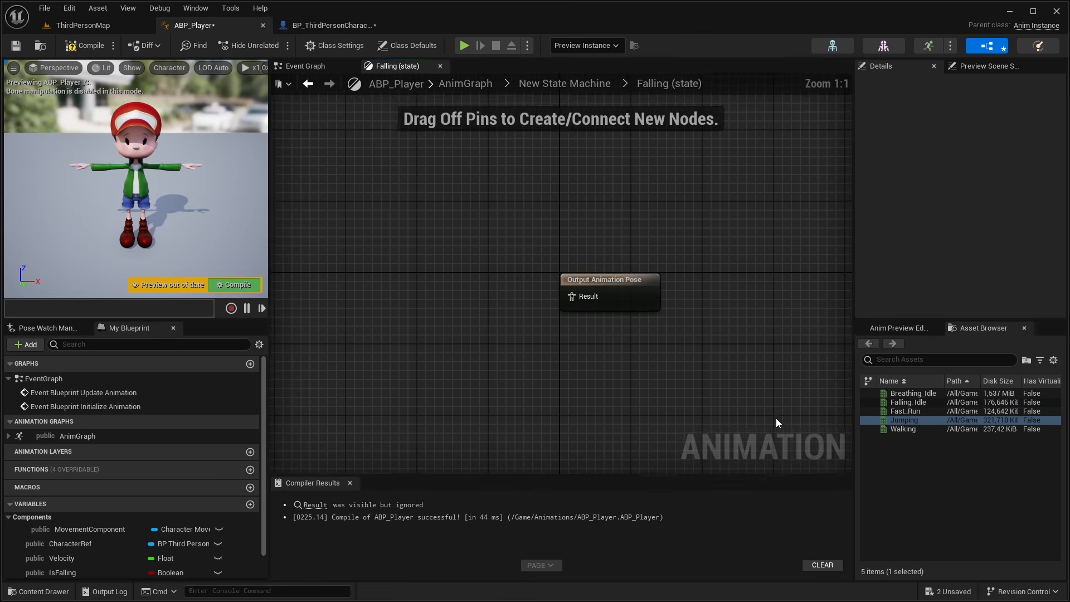
drag(908, 402, 580, 302)
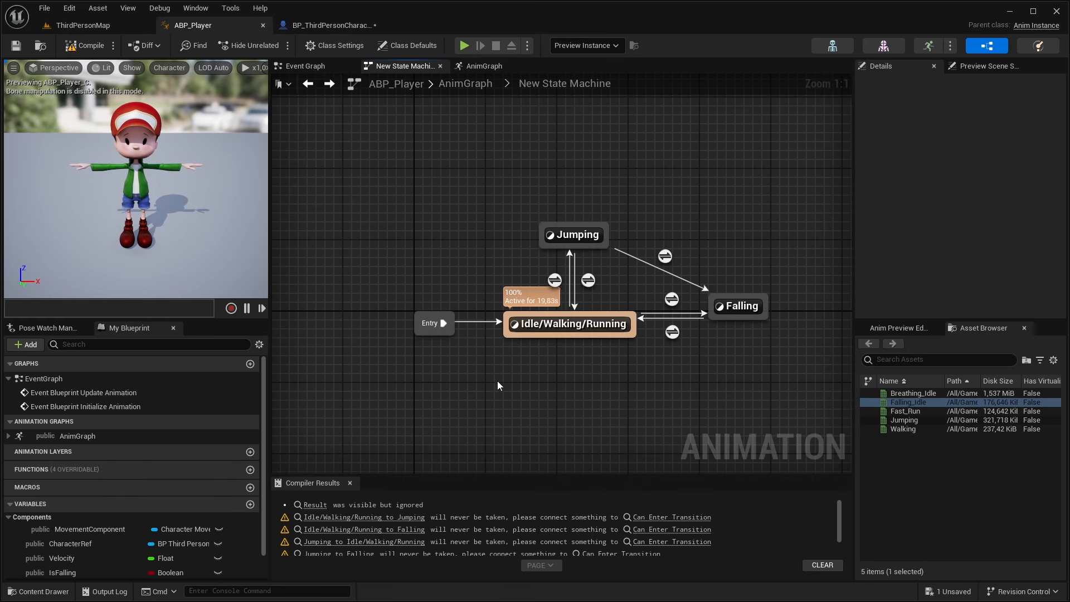
click(563, 329)
drag(574, 382, 523, 368)
drag(604, 346, 630, 330)
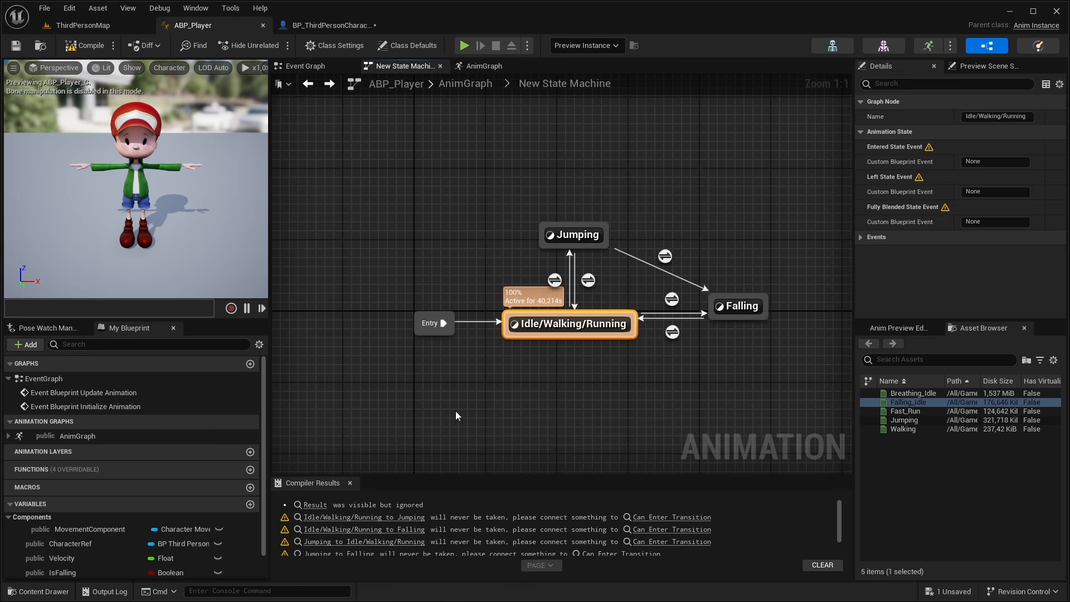
click(513, 401)
click(568, 326)
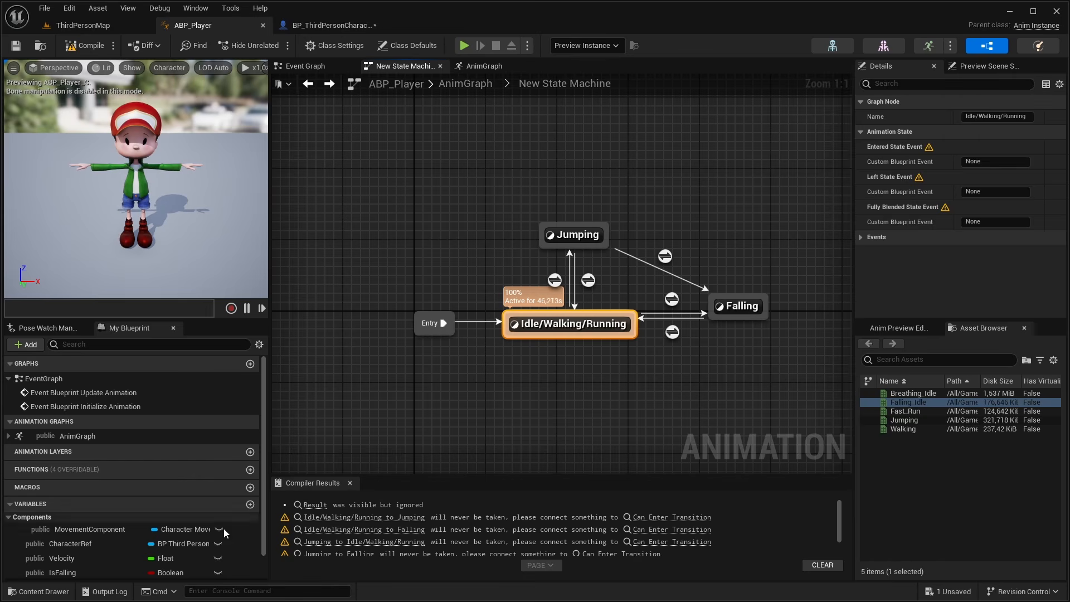
Create a Blend Space for the character's skeleton in the Animations folder and name it BS_IdleWalkRun.
click(62, 558)
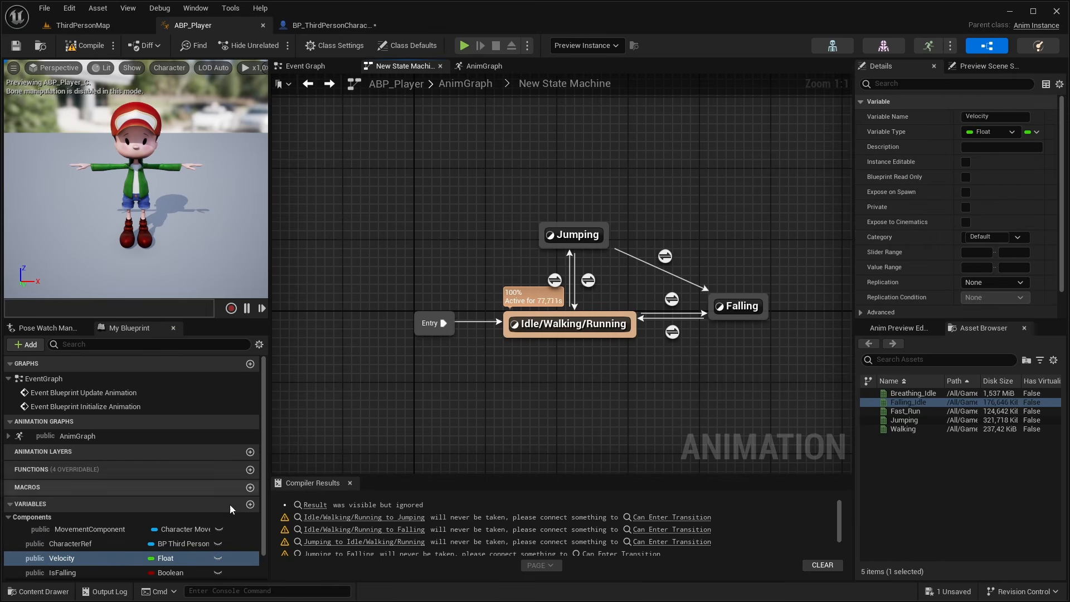
click(39, 591)
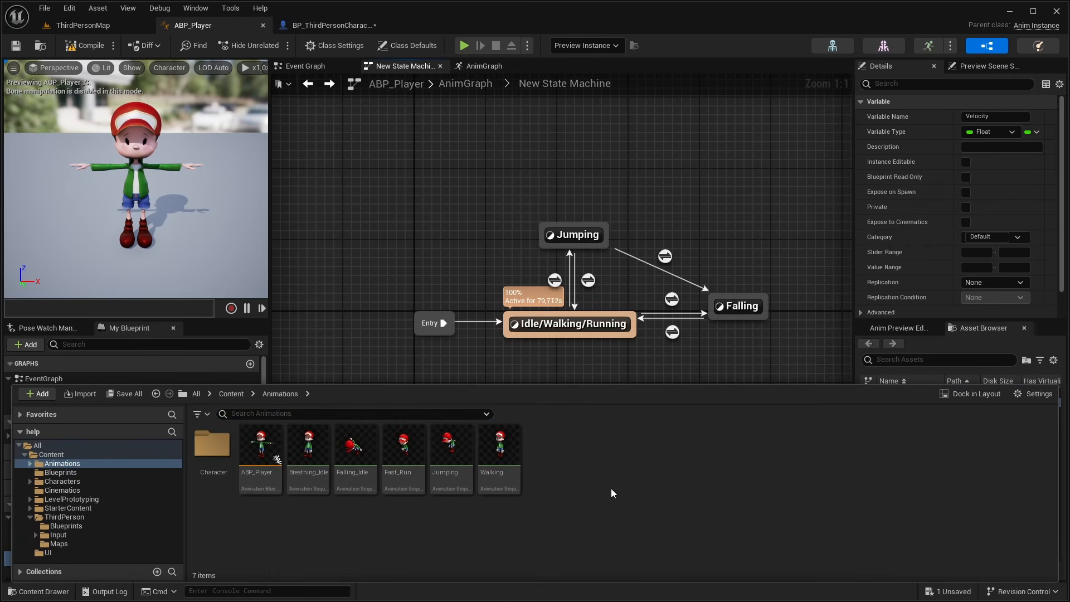
right_click(550, 463)
mouse_move(641, 240)
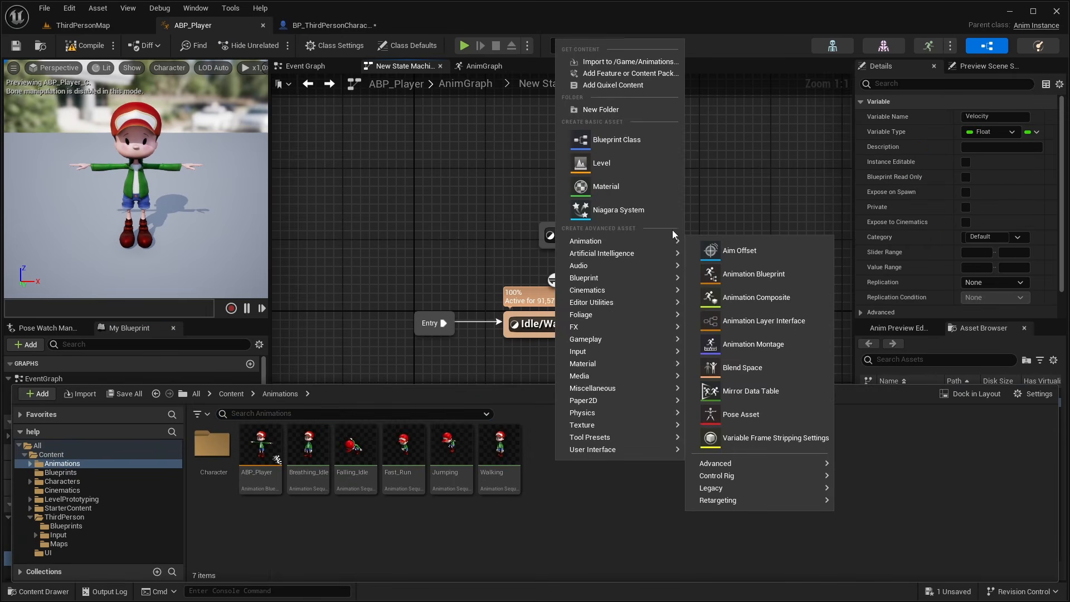
click(789, 366)
click(528, 179)
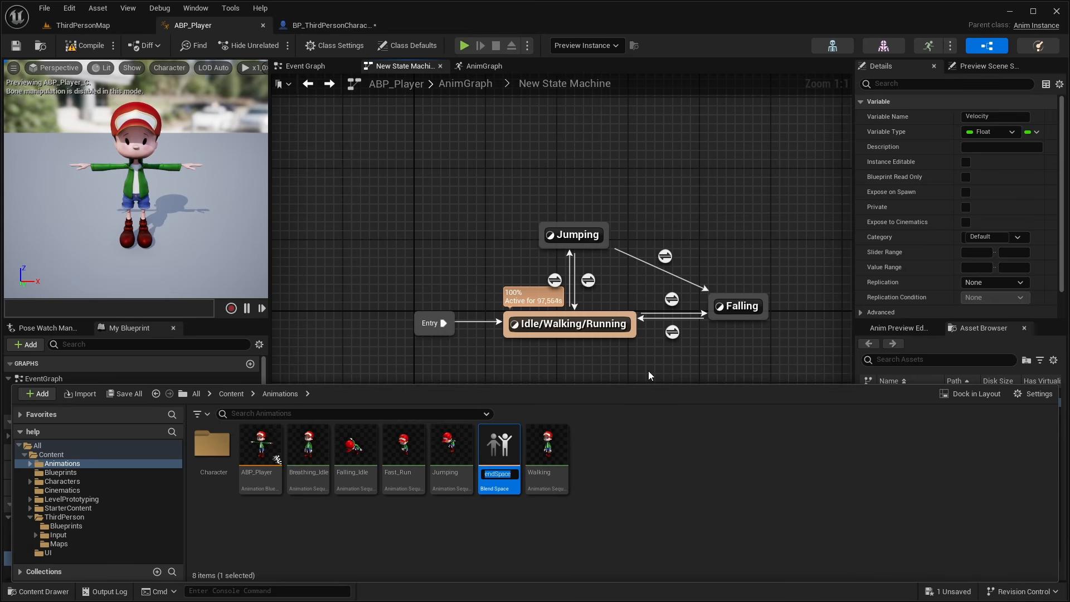
text(BS_)
text(IdleWa)
text(lkRun)
key(Return)
Open BS_IdleWalkRun docked beside the other editors, name its horizontal axis Velocity and set the maximum axis value to 600.
double_click(356, 452)
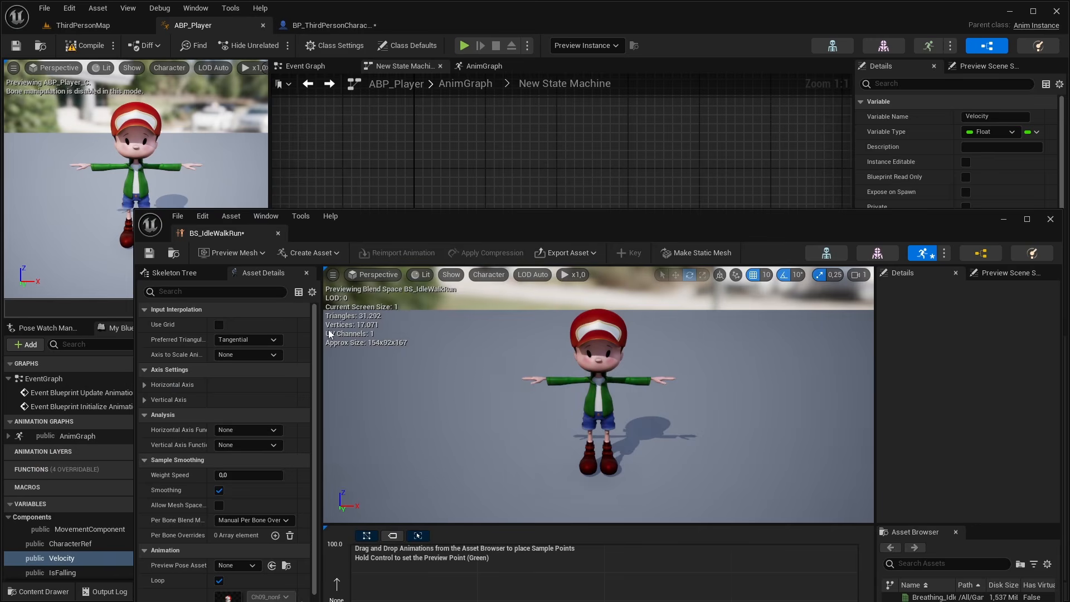
drag(229, 236, 431, 27)
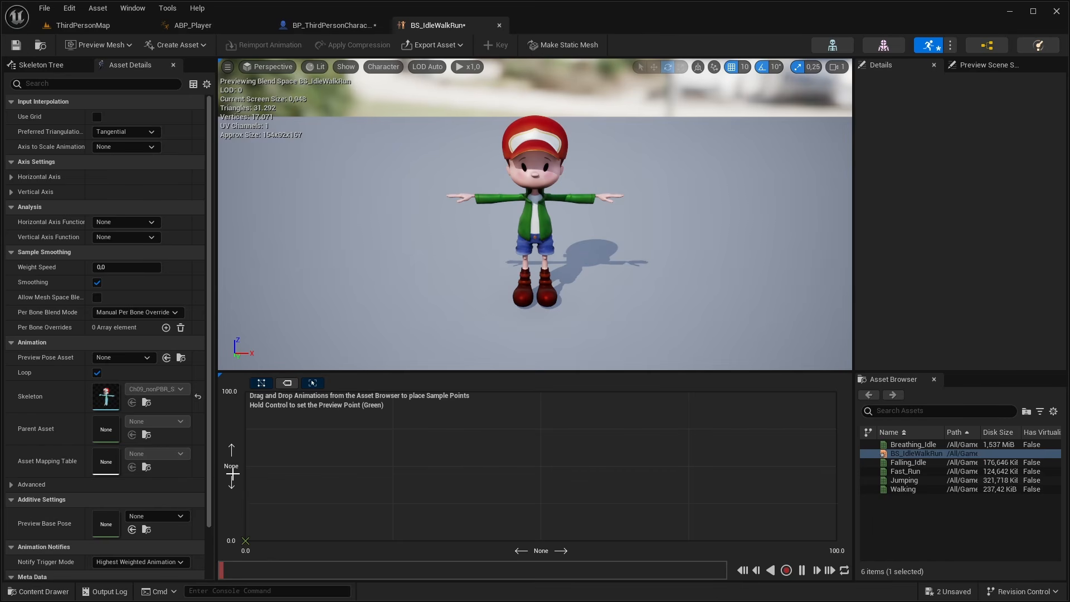
click(11, 176)
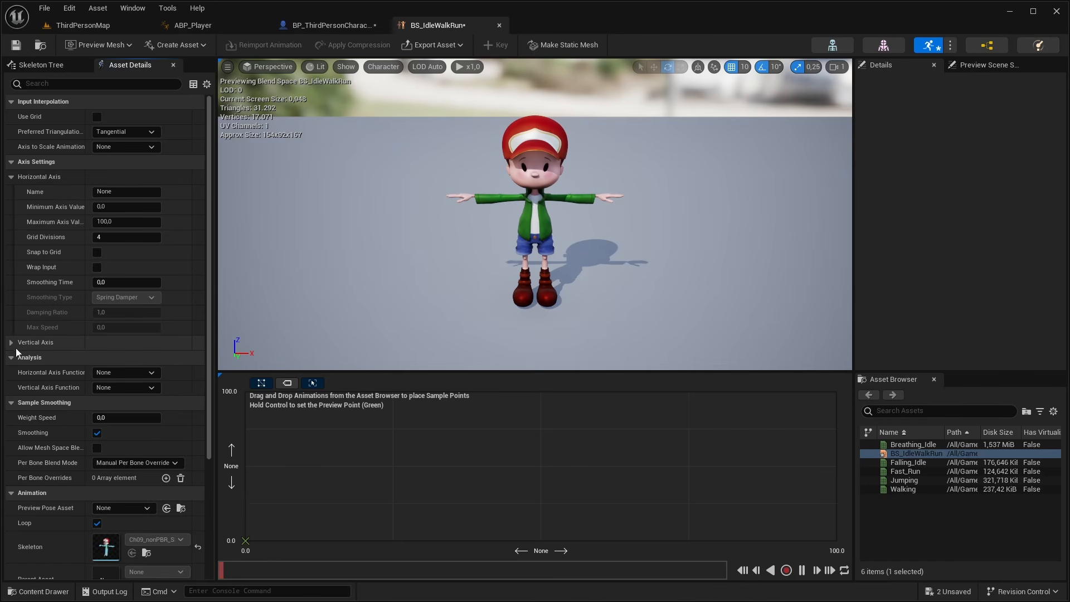
click(9, 342)
click(10, 342)
click(143, 192)
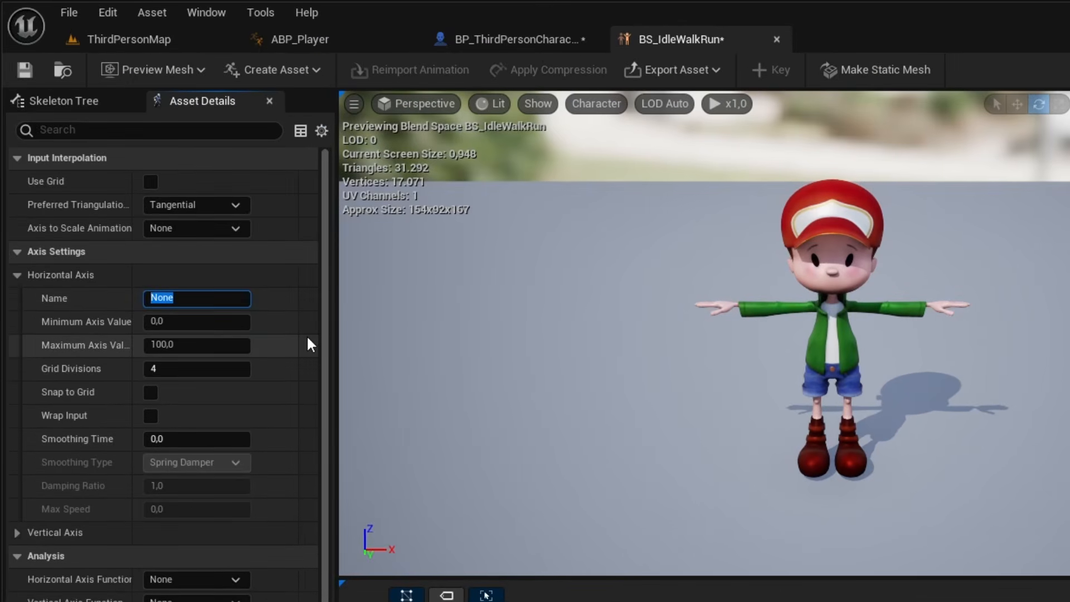
text(Velocity)
key(Return)
click(196, 344)
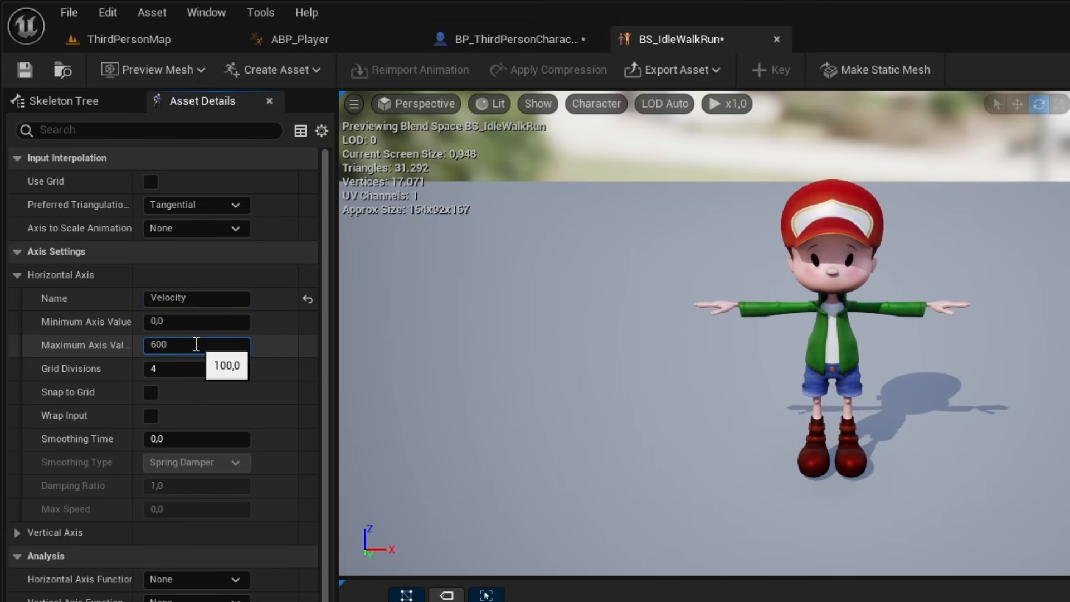
key(Return)
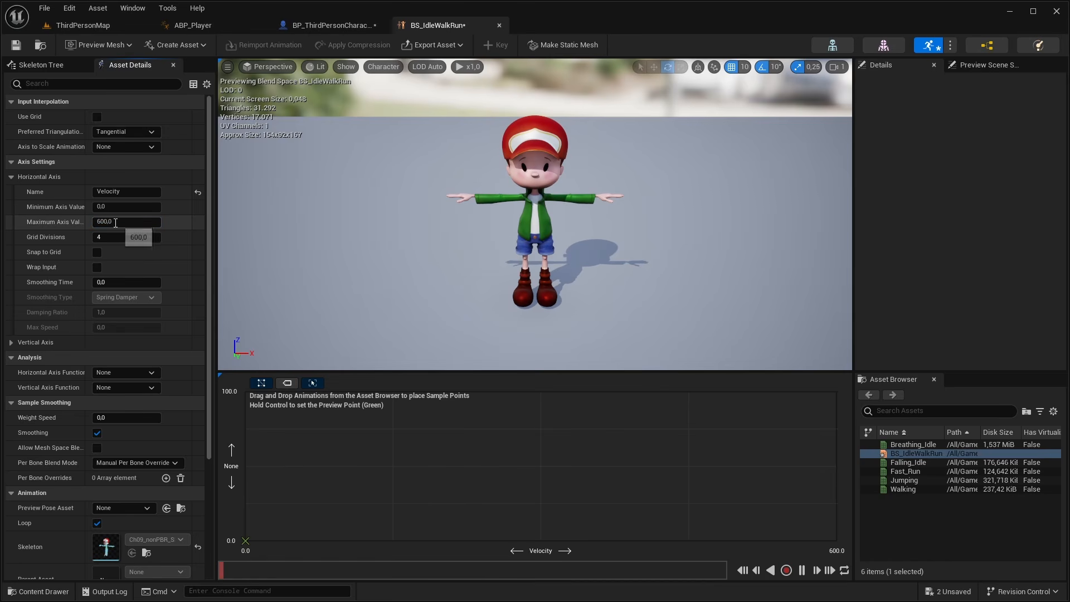
Place Breathing_Idle at Velocity 0, Walking at 500 and Fast_Run at 600 in the blend space and preview the blend.
click(945, 551)
drag(913, 444, 246, 541)
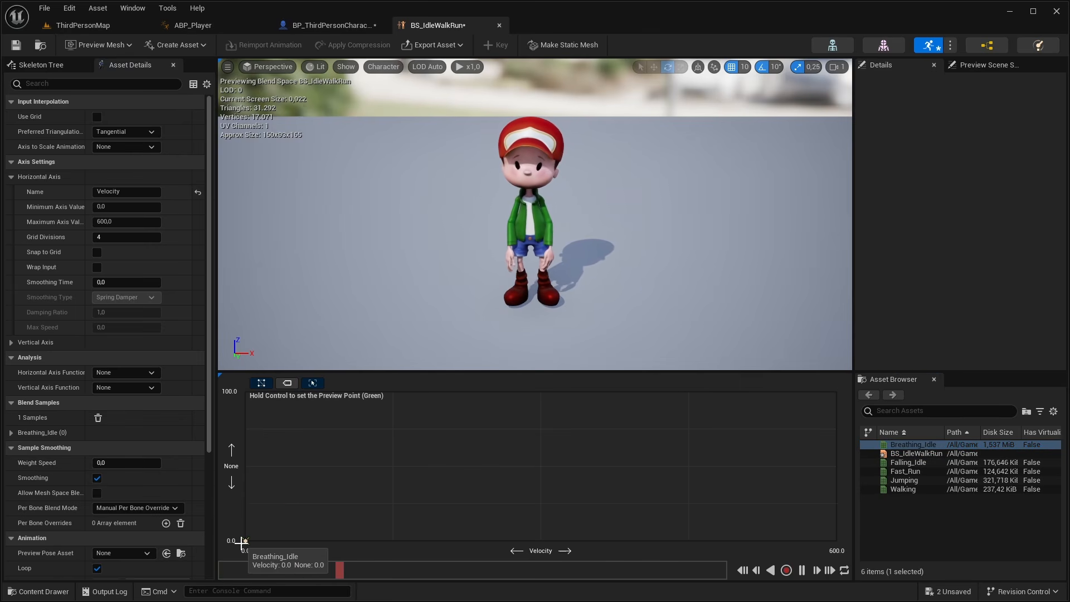
click(922, 497)
drag(903, 489, 735, 506)
click(730, 506)
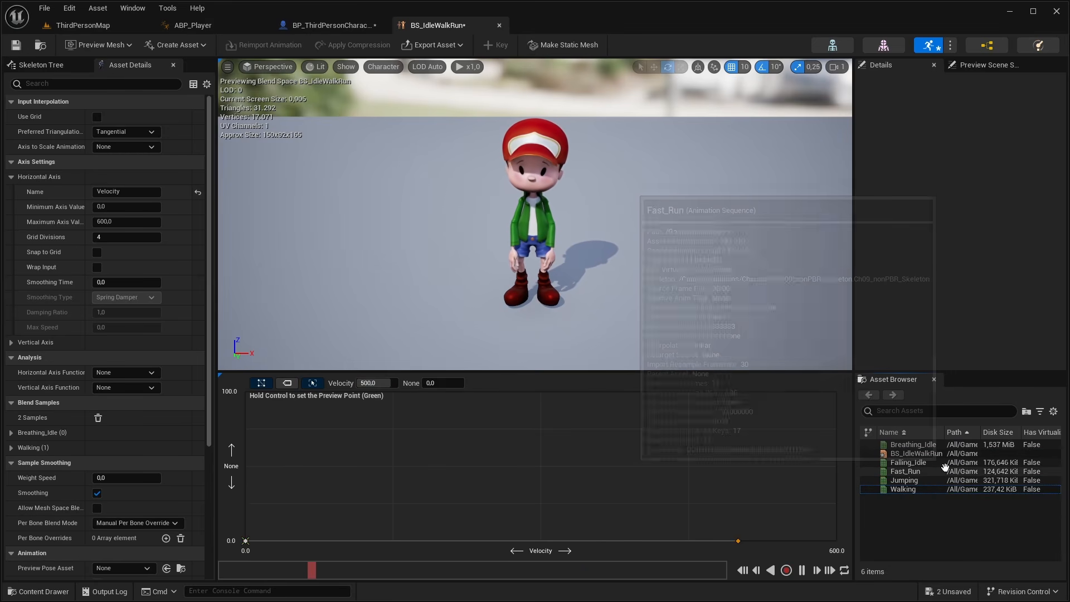
drag(945, 471, 836, 540)
click(369, 383)
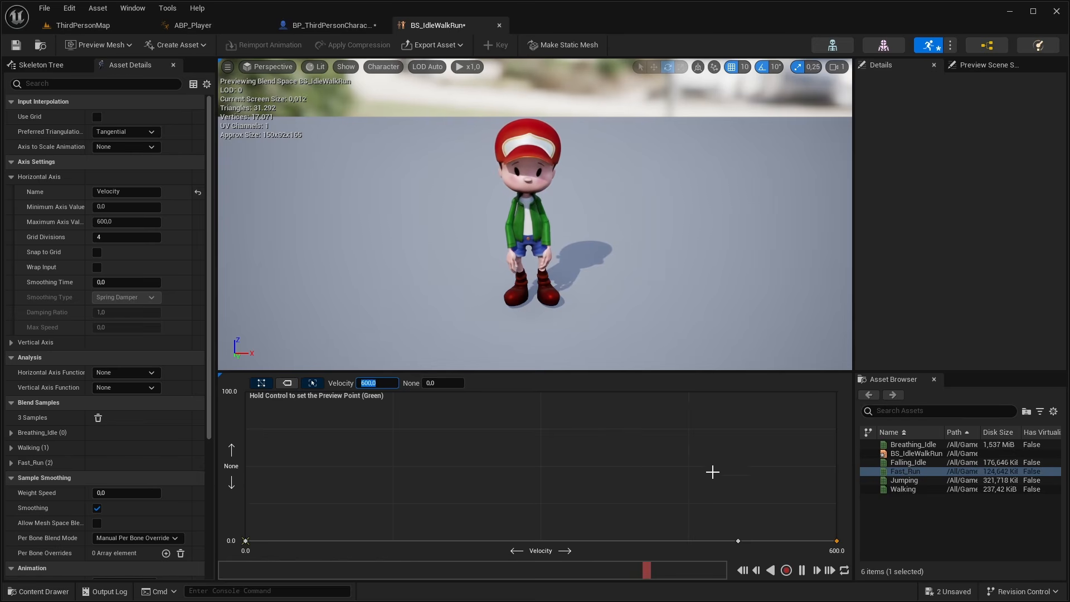
click(845, 511)
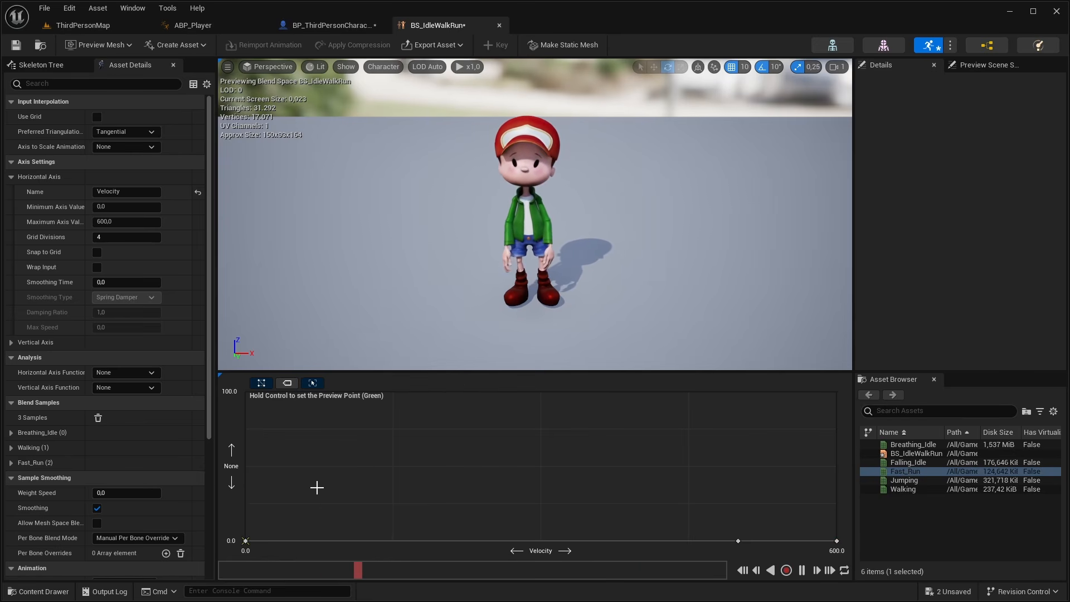
key(ctrl)
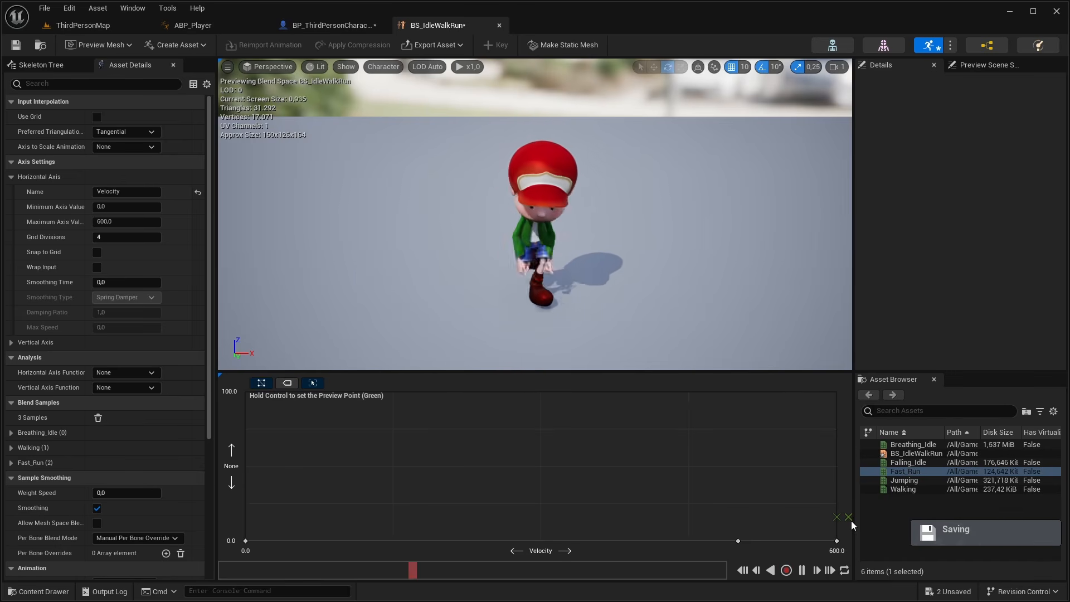
key(ctrl)
Look up the Max Walk Speed setting of the Character Movement component in BP_ThirdPersonCharacter.
click(331, 25)
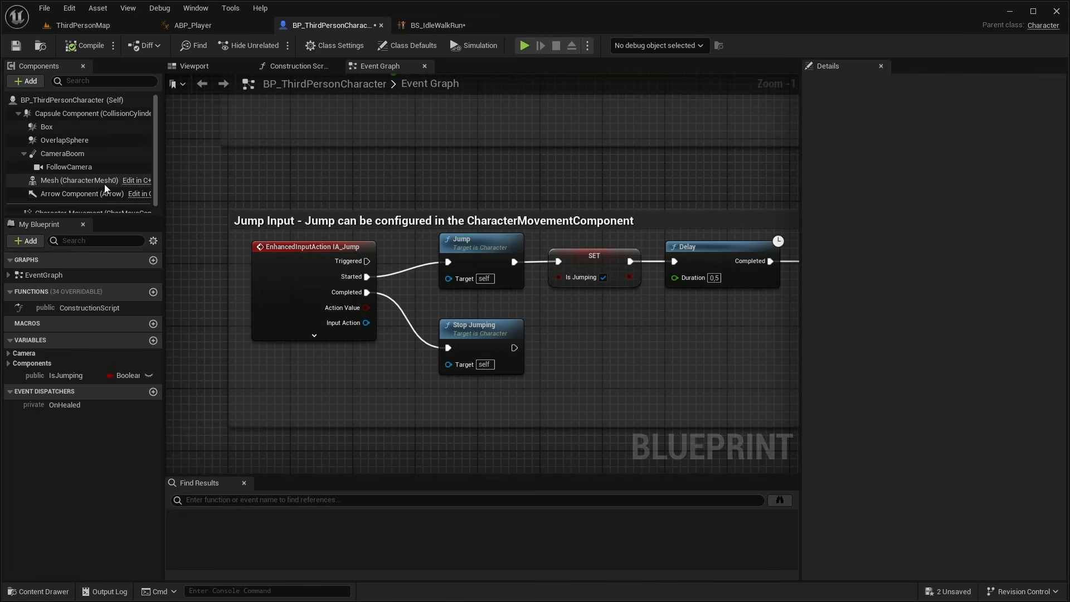
scroll(103, 193, down, 1)
click(102, 205)
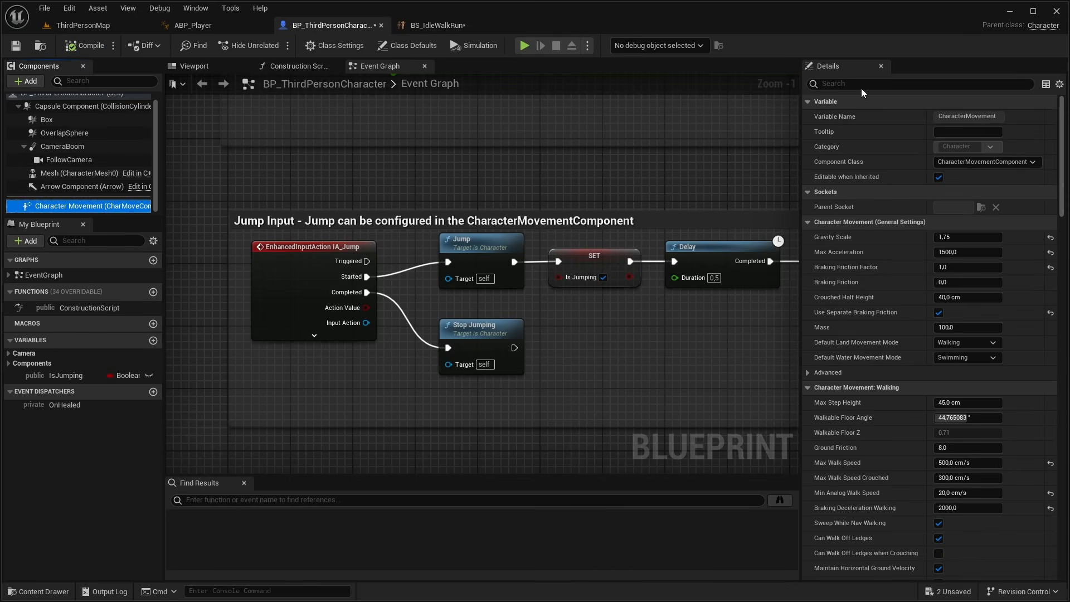
click(859, 83)
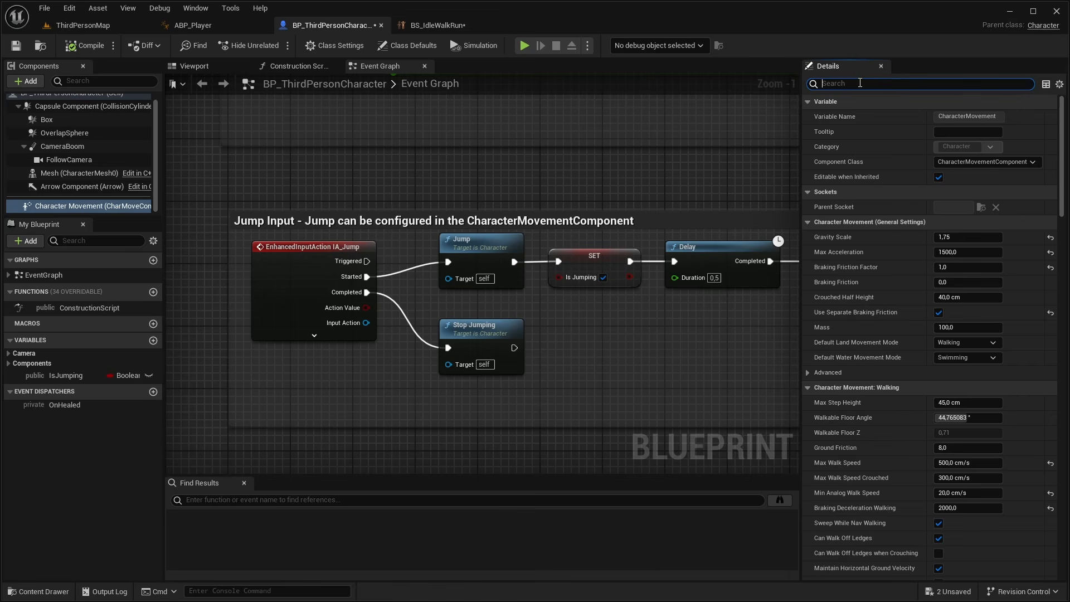
text(max wa)
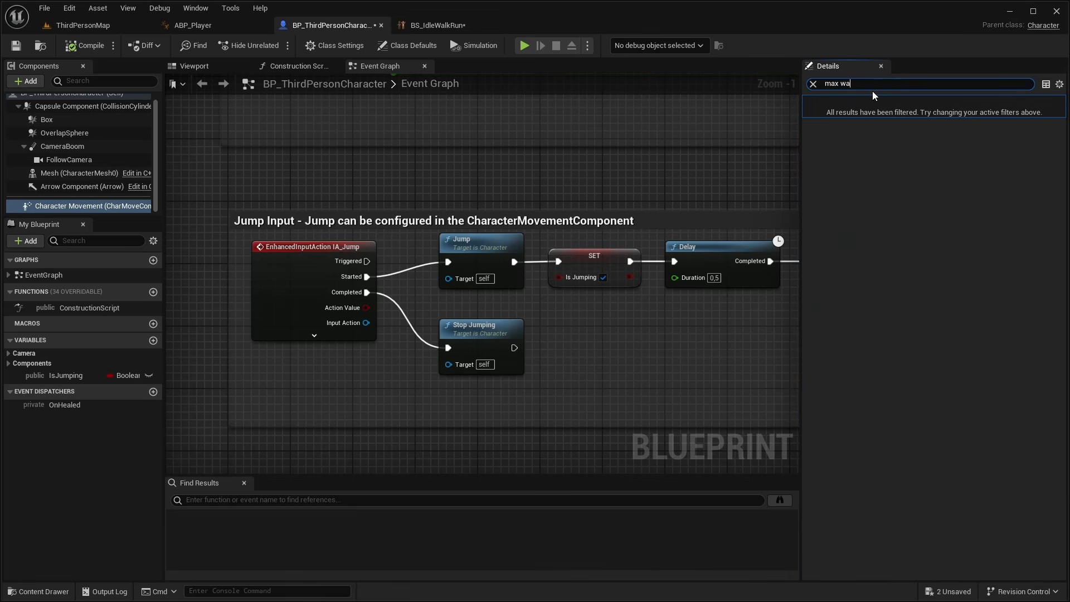
key(BackSpace)
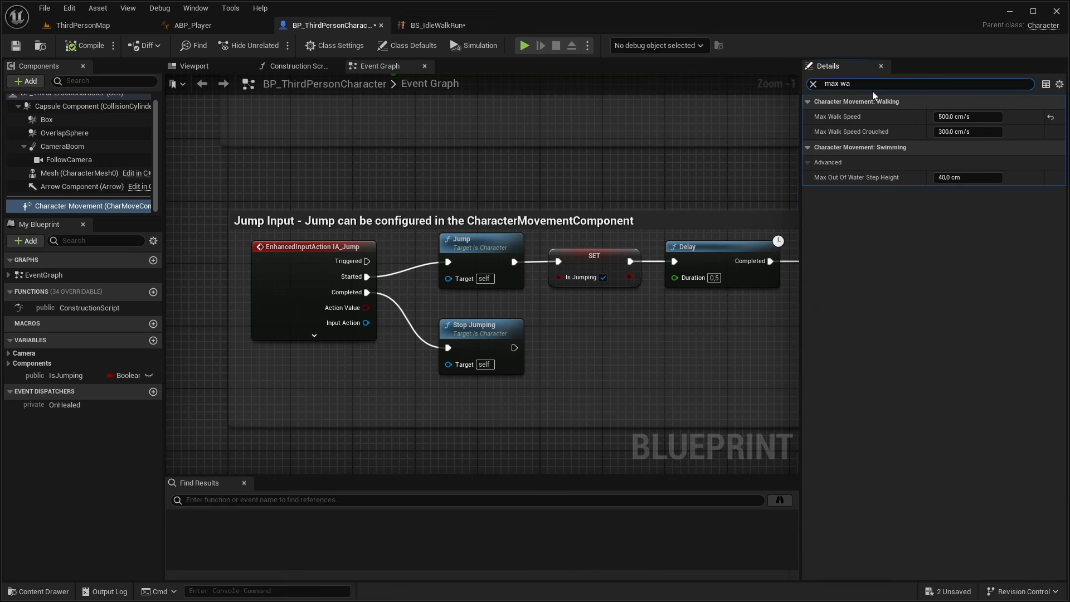
click(970, 118)
click(1029, 257)
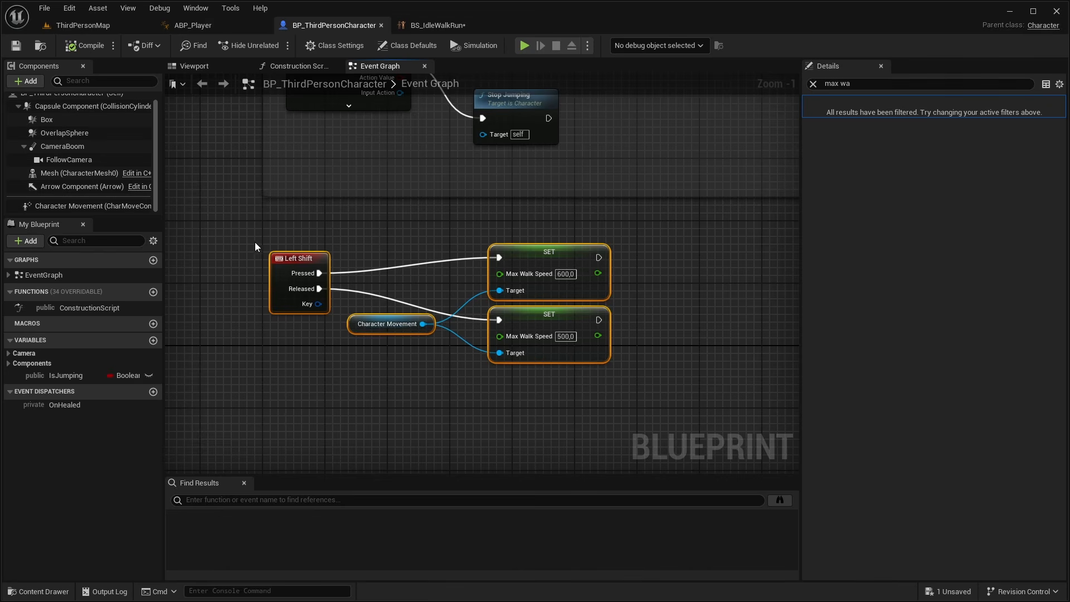
Examine the Left Shift nodes that set Max Walk Speed in the Event Graph and compare them with the blend space preview.
drag(246, 219, 647, 397)
click(658, 407)
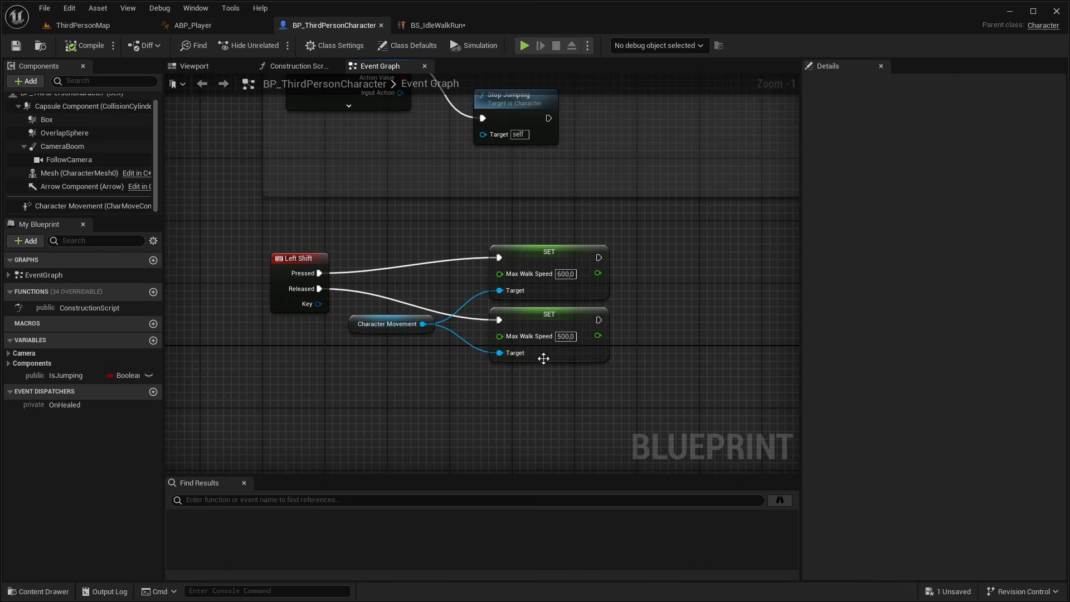
scroll(308, 256, up, 1)
click(592, 259)
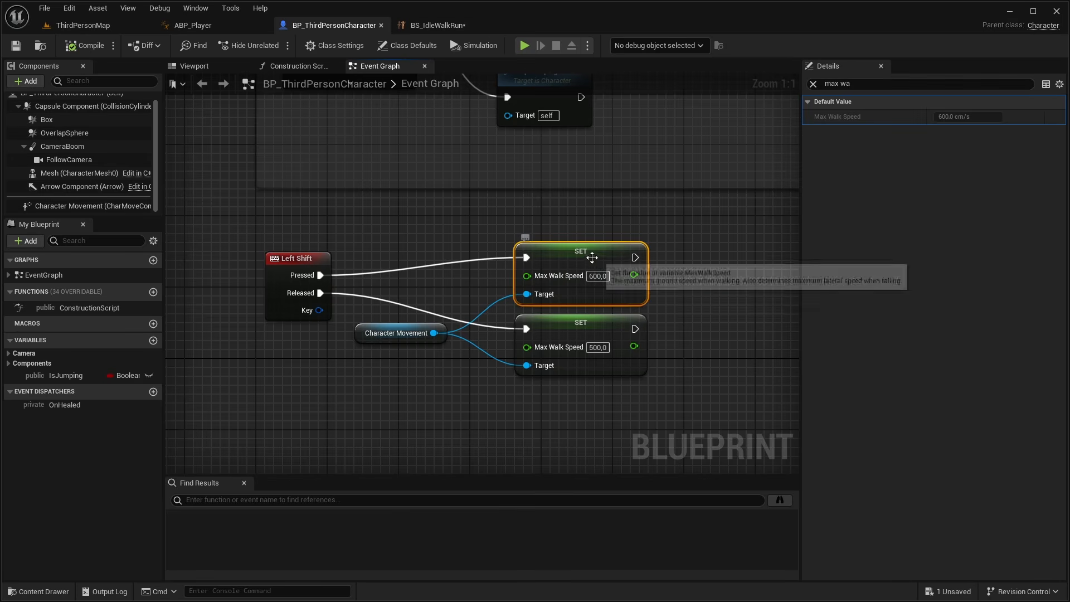
click(432, 26)
key(ctrl)
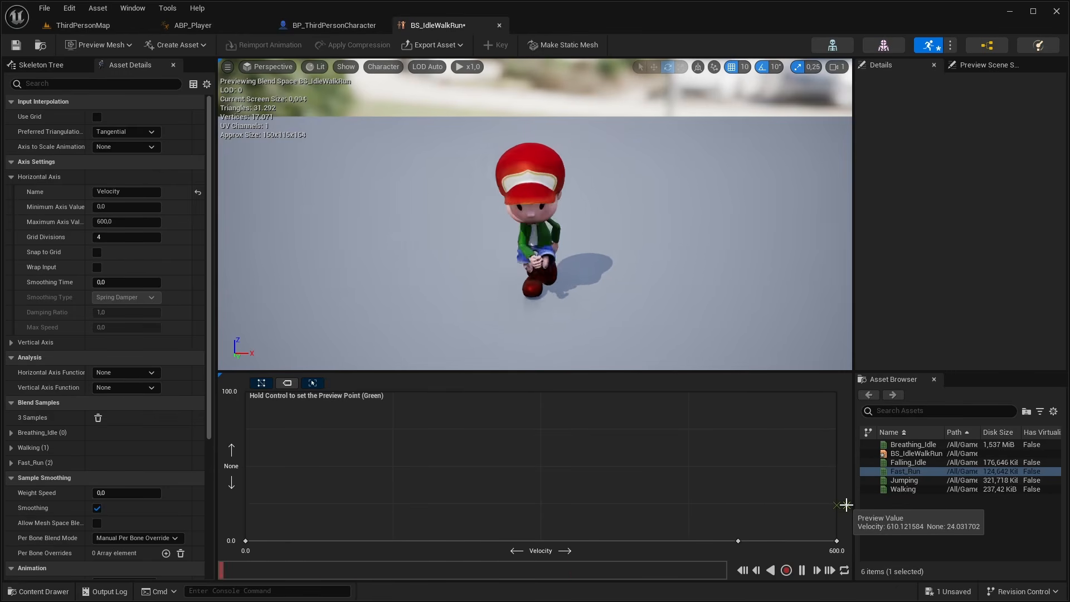
click(334, 25)
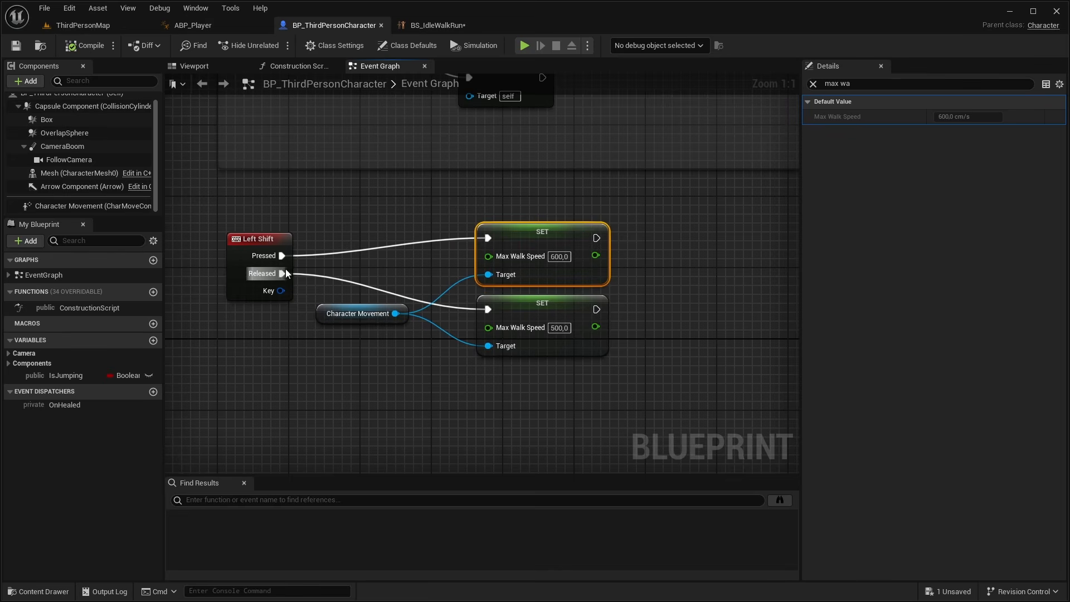
key(Return)
click(431, 25)
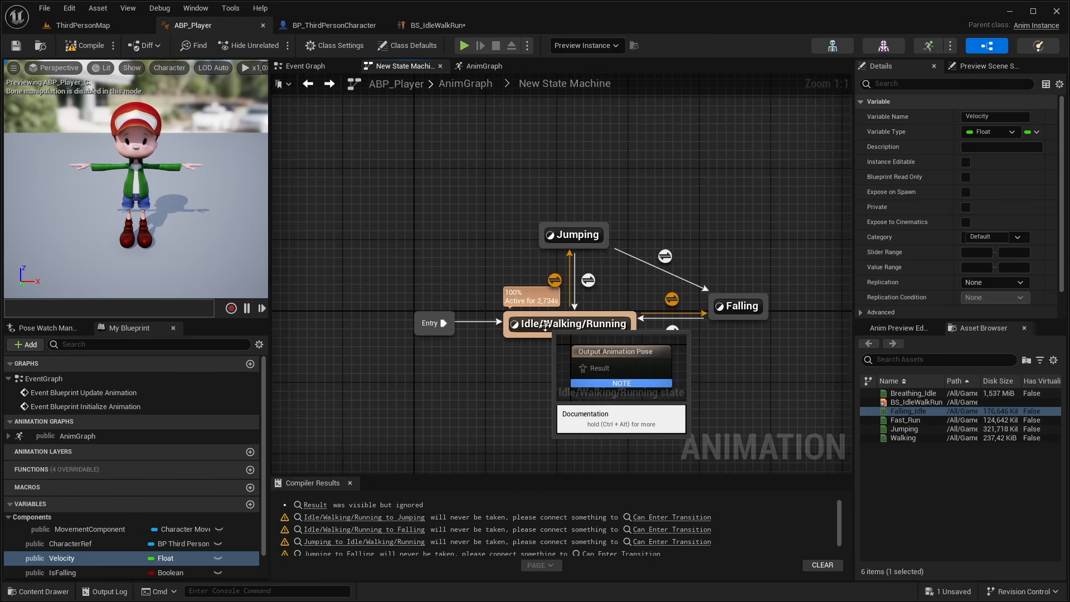
Open the Idle/Walking/Running state in ABP_Player and connect BS_IdleWalkRun to its Output Animation Pose.
double_click(544, 325)
right_drag(519, 330, 478, 292)
click(944, 472)
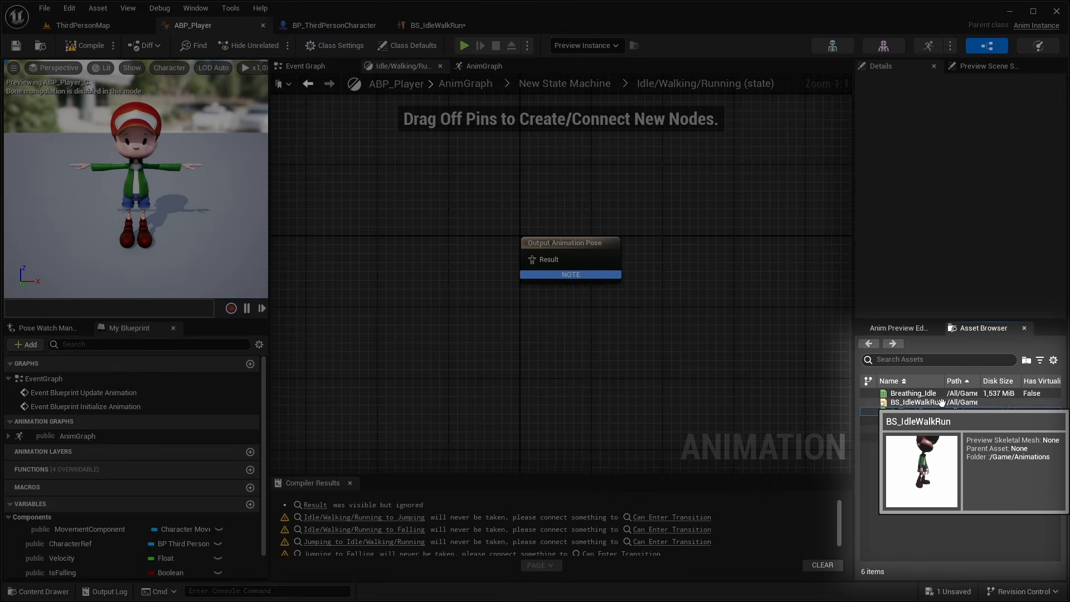
click(941, 402)
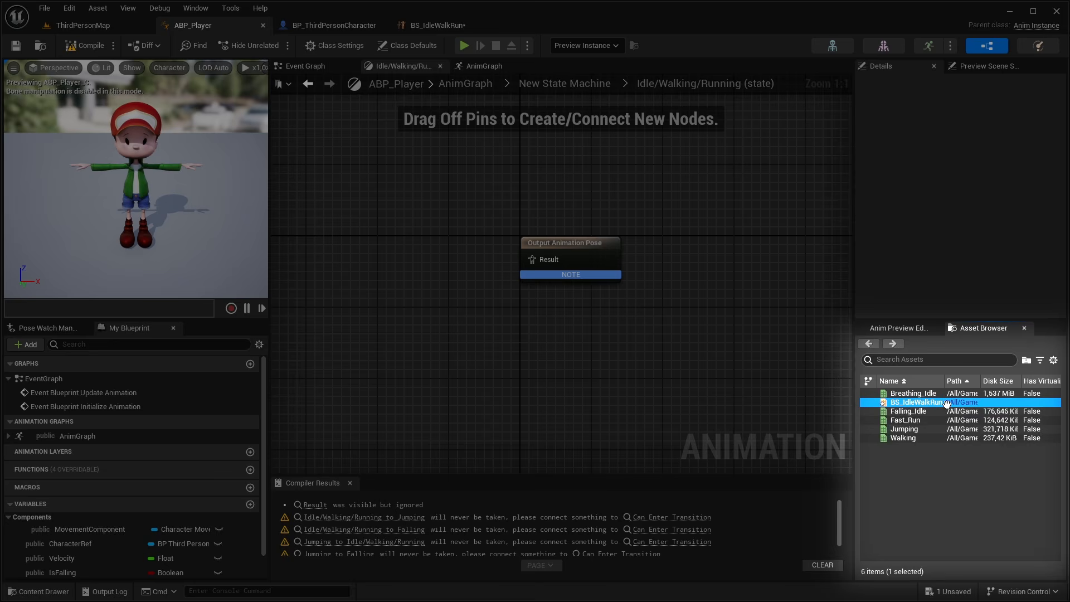
drag(916, 401, 385, 234)
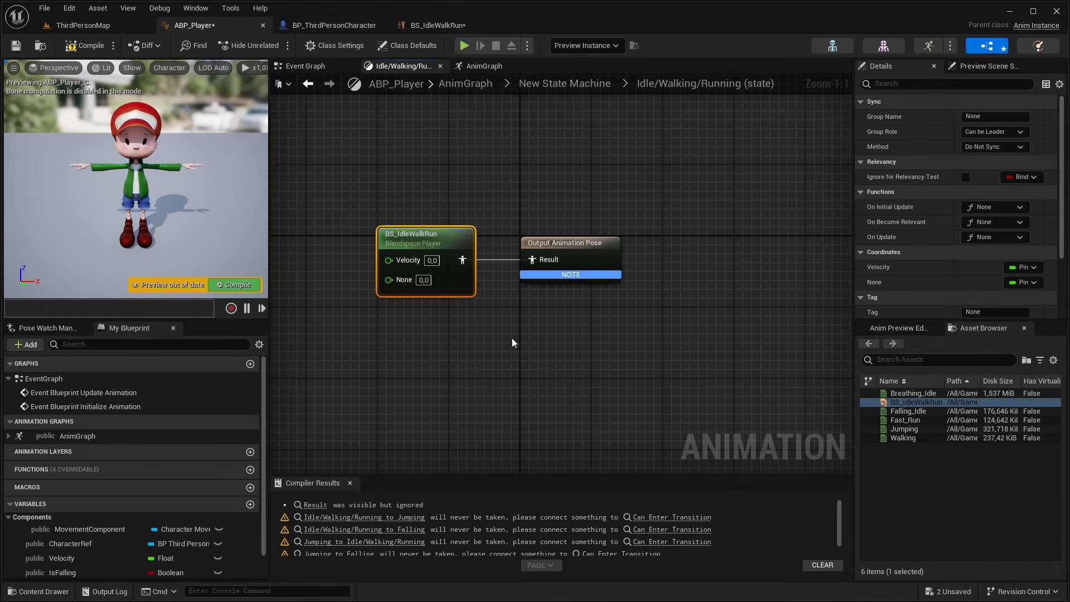
right_drag(512, 337, 589, 303)
drag(640, 347, 640, 346)
click(494, 366)
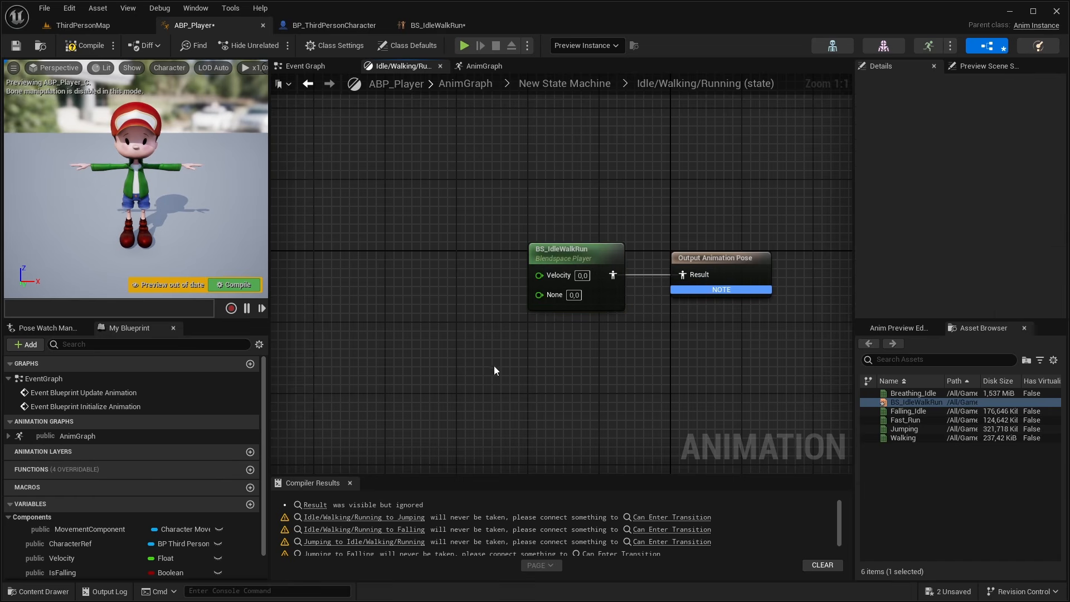
Add a getter for the Velocity variable and connect it to the Velocity input of the BS_IdleWalkRun node.
scroll(168, 509, down, 2)
drag(79, 527, 549, 406)
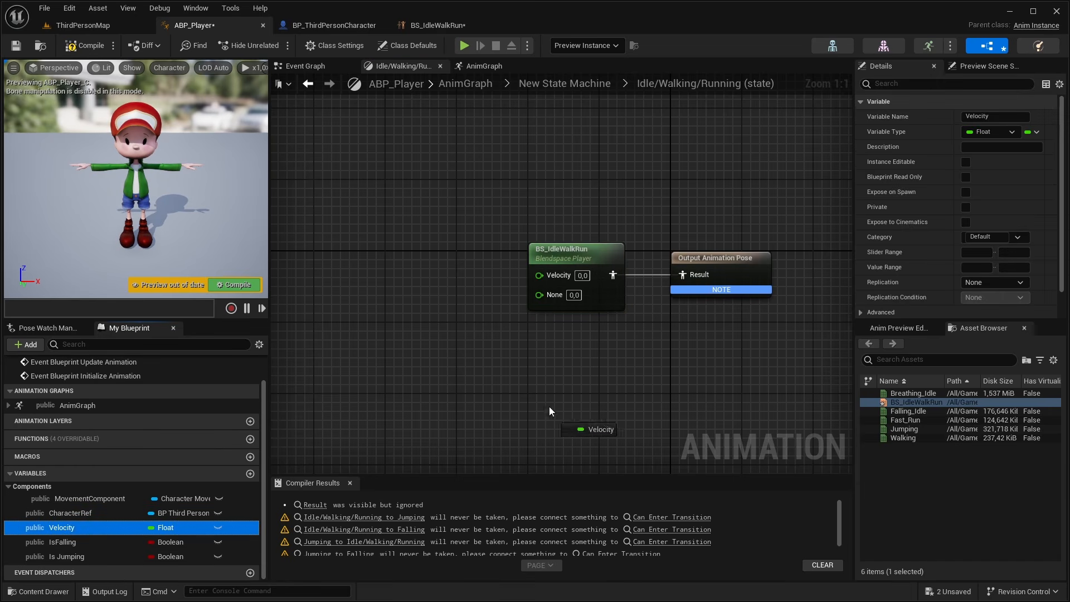
drag(366, 259, 554, 277)
click(388, 275)
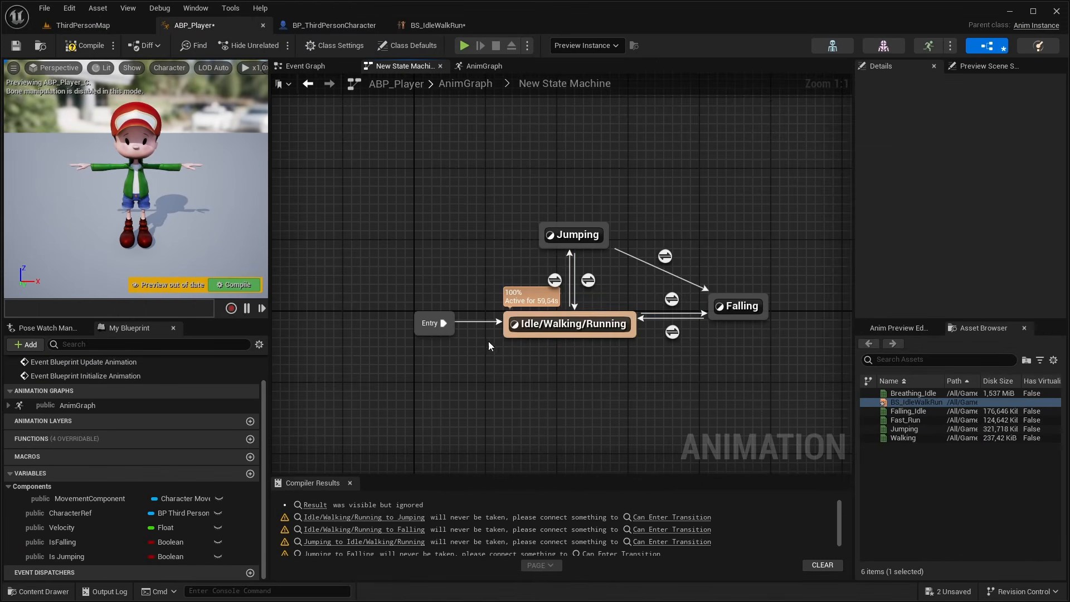
Open the Idle/Walking/Running to Jumping transition rule and connect an Is Jumping getter to Can Enter Transition.
right_drag(536, 269, 479, 268)
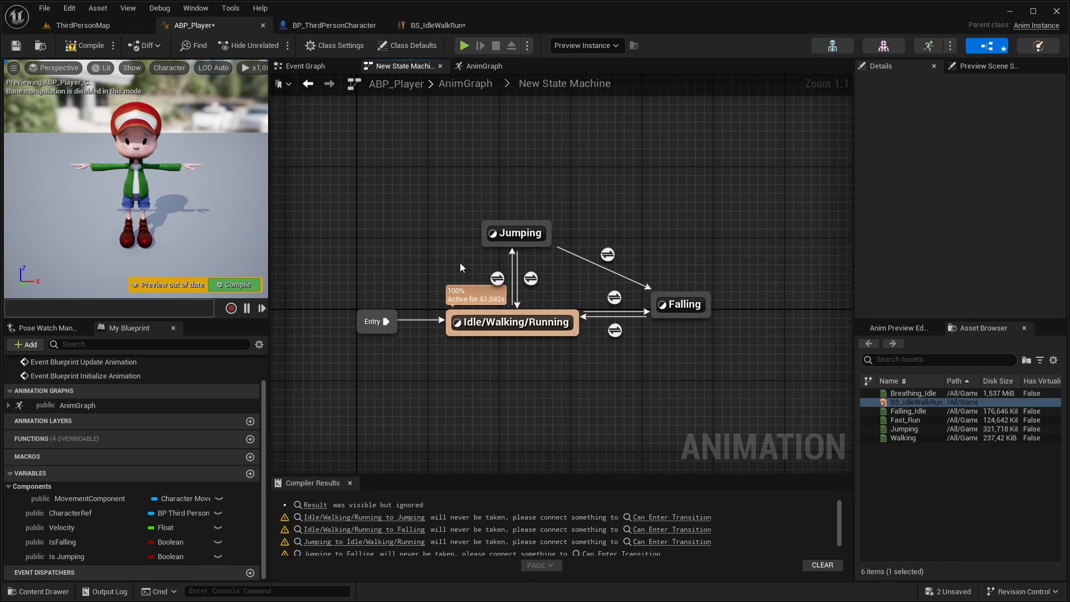
double_click(497, 279)
right_drag(441, 299, 493, 304)
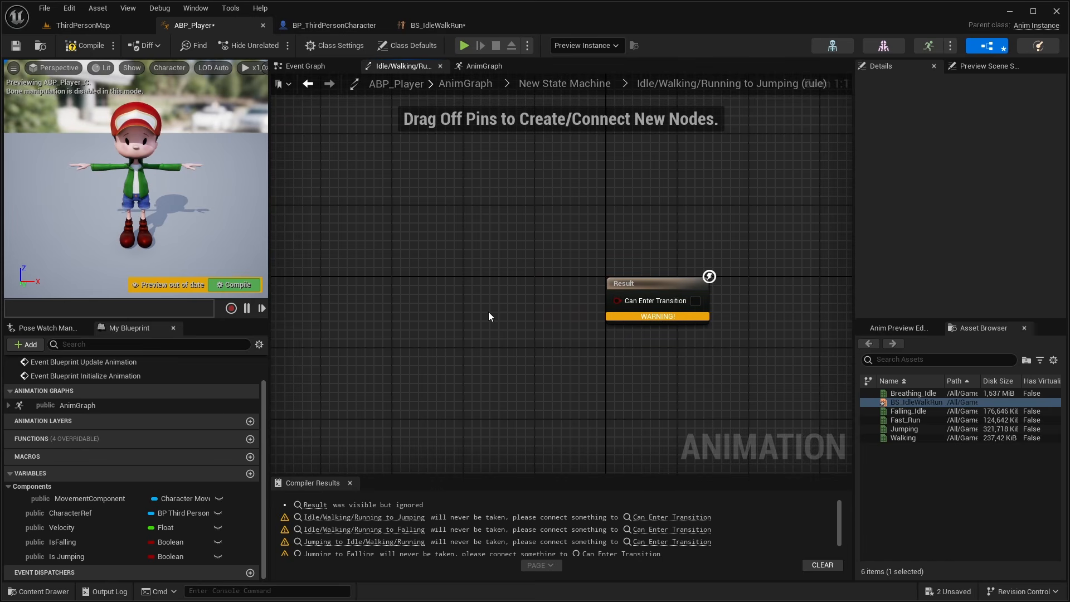
drag(55, 556, 459, 309)
click(428, 317)
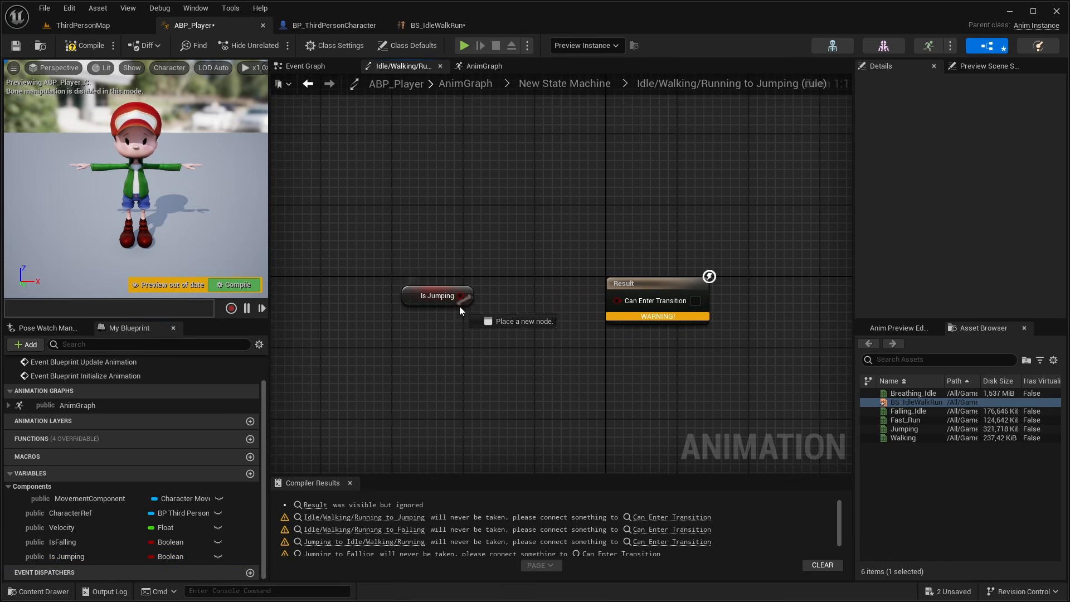
drag(580, 335, 617, 300)
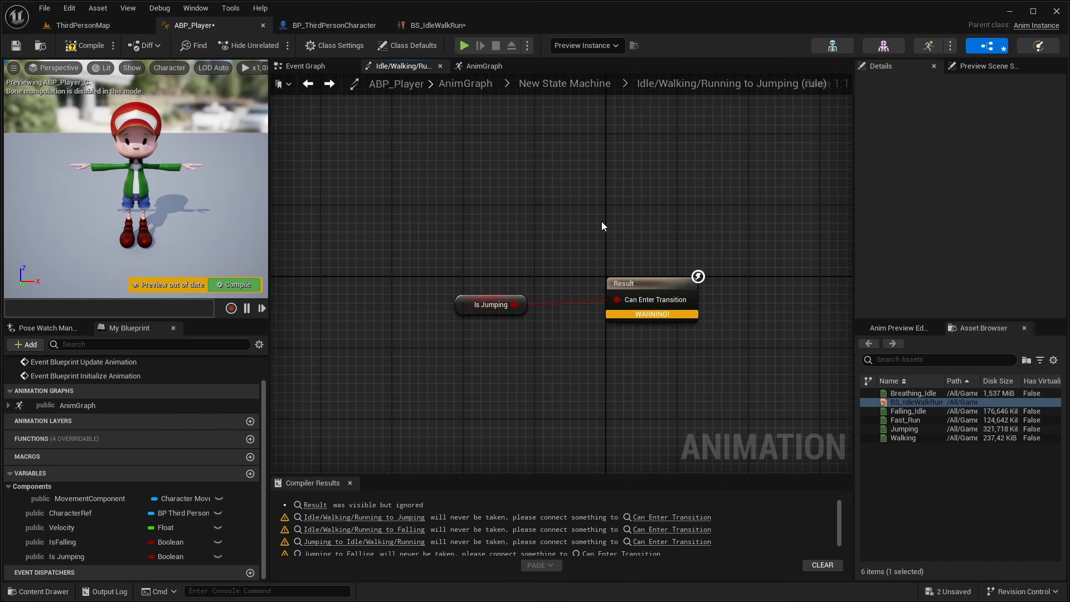
click(571, 85)
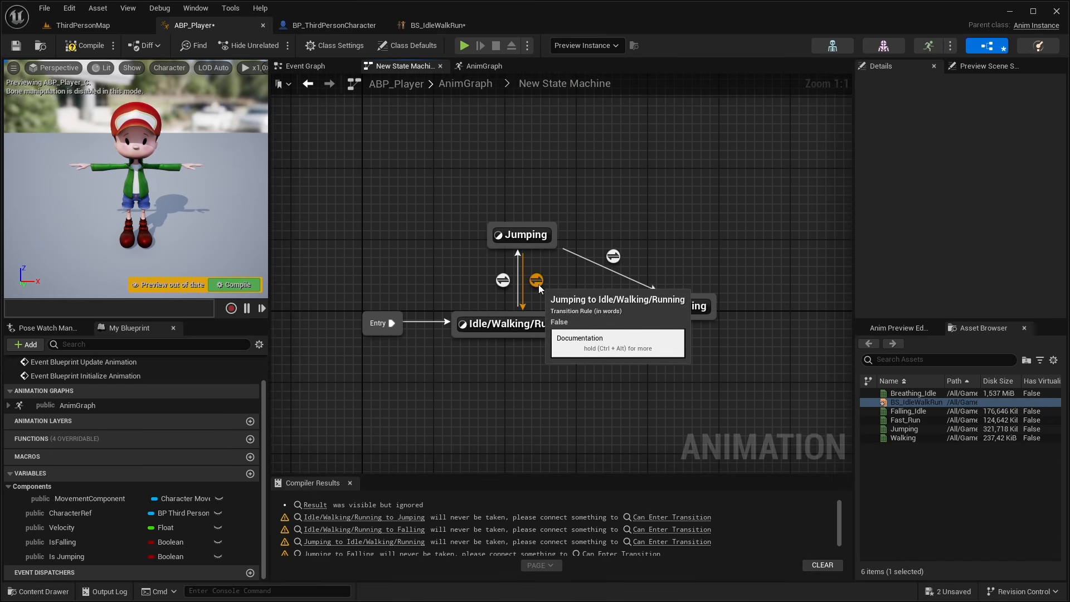
In the Jumping to Idle/Walking/Running transition rule, connect an Is Jumping getter through a NOT Boolean node to Can Enter Transition.
double_click(538, 283)
right_drag(439, 308, 495, 311)
drag(78, 556, 361, 283)
click(377, 306)
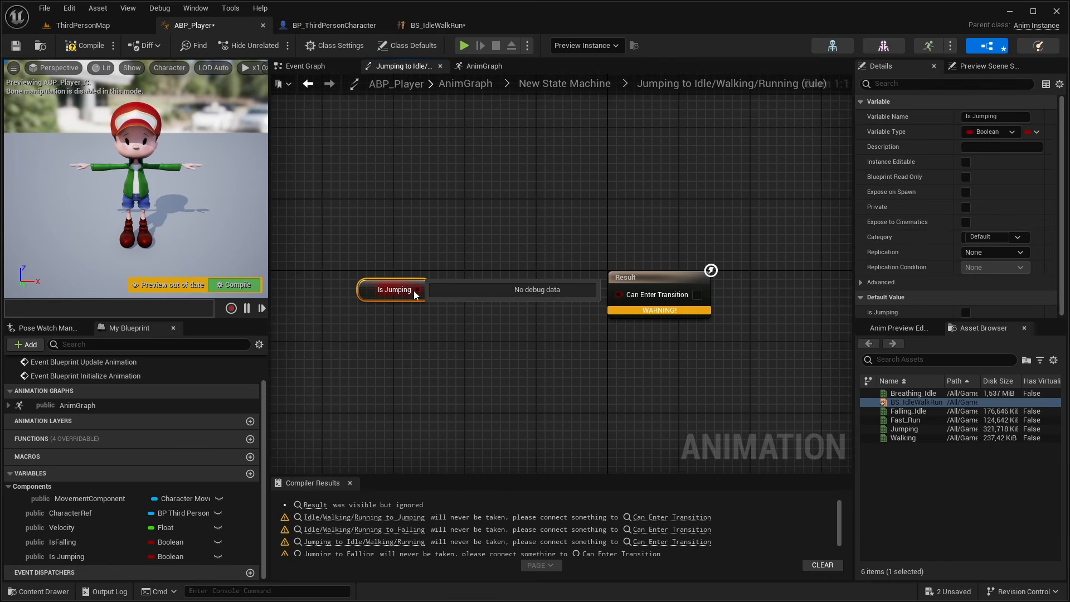
drag(428, 289, 472, 292)
text(not bool)
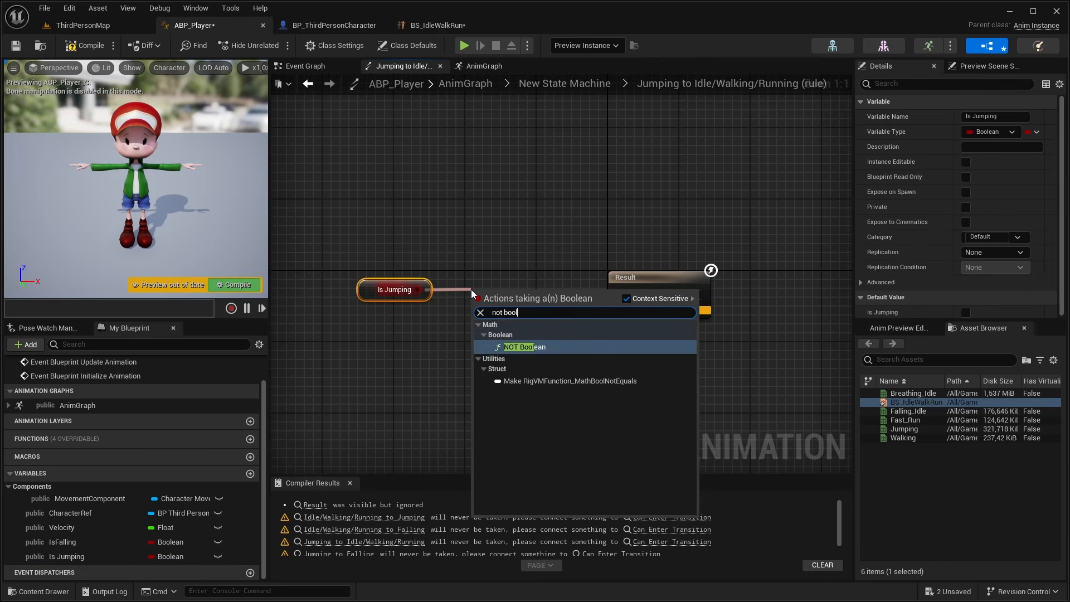
key(Return)
drag(547, 298, 629, 296)
key(alt+Left)
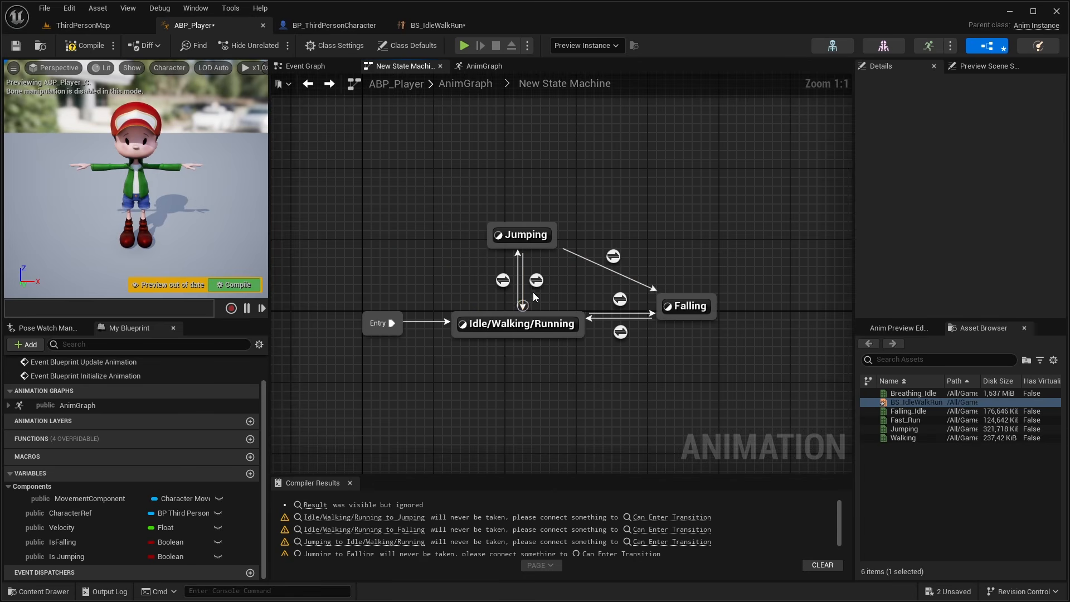
Compare the transitions between Jumping and Idle/Walking/Running, and enable the sequence-based automatic rule on the Jumping to Idle/Walking/Running transition.
click(535, 284)
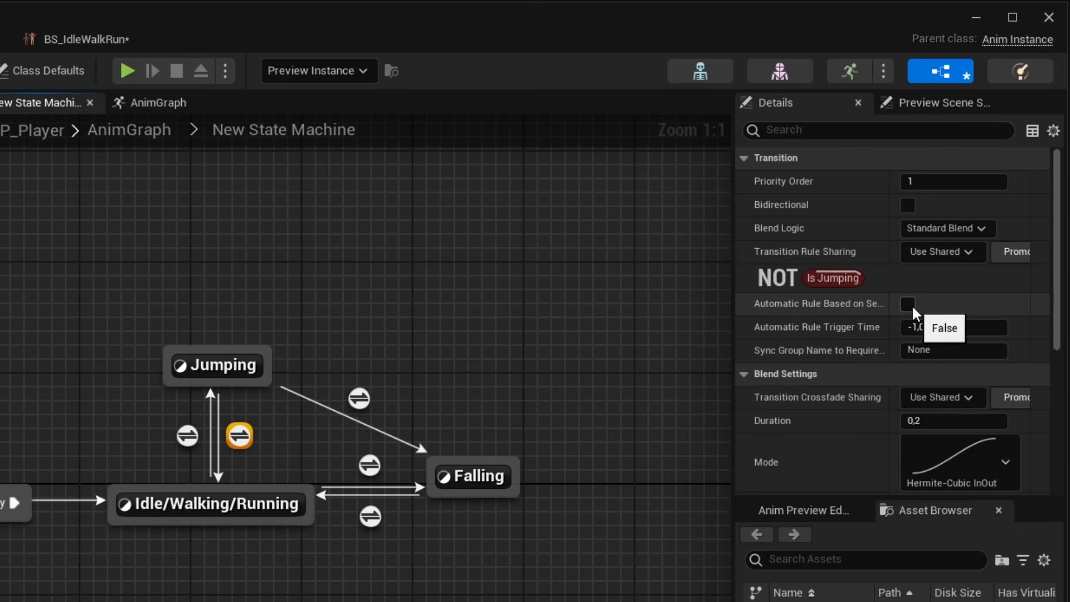
click(551, 342)
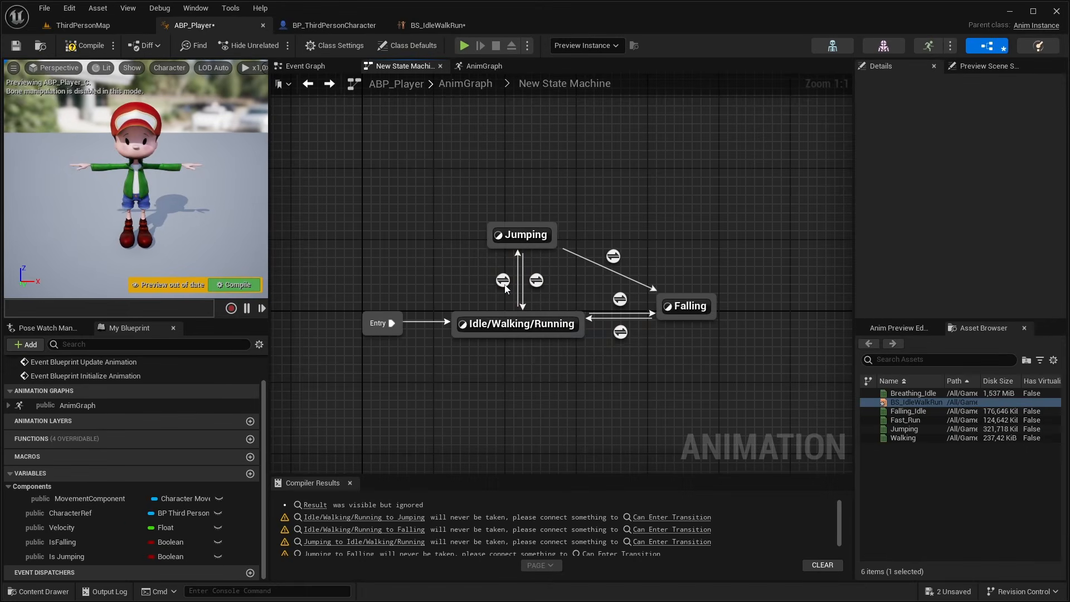
click(503, 282)
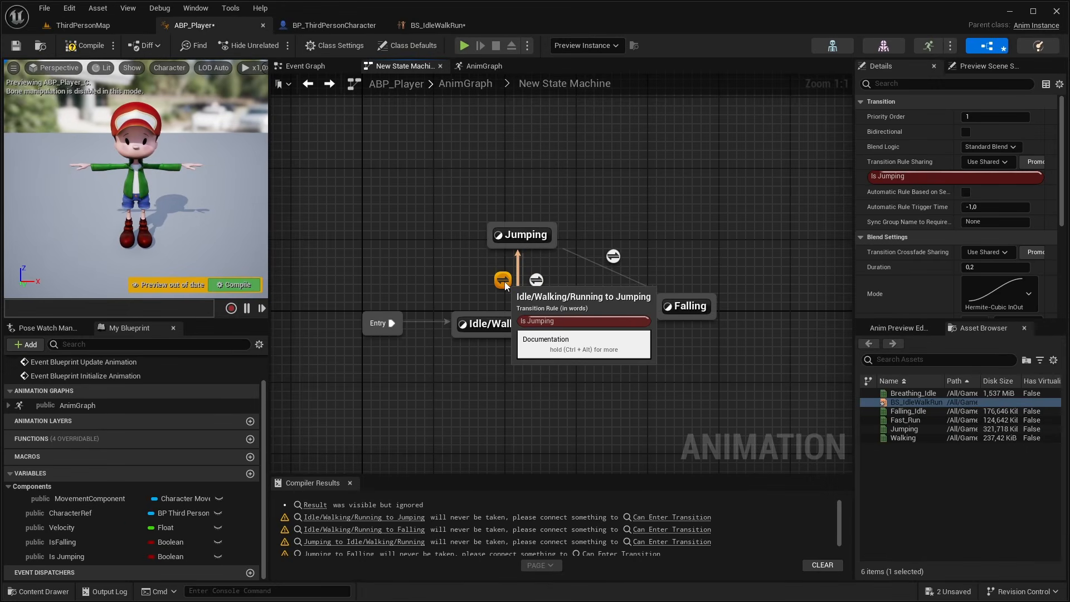
click(522, 235)
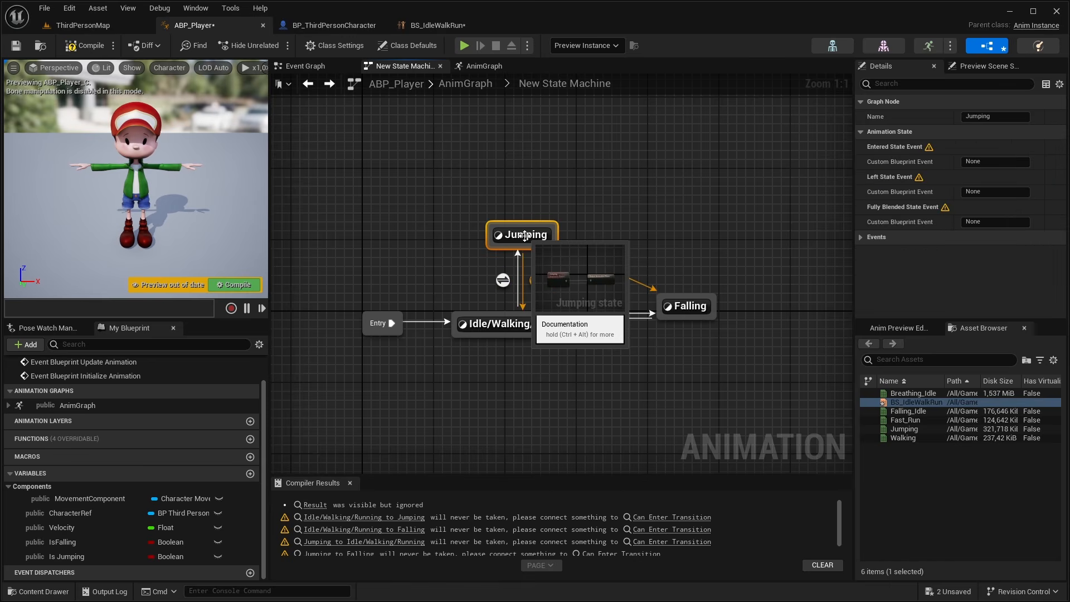
click(537, 280)
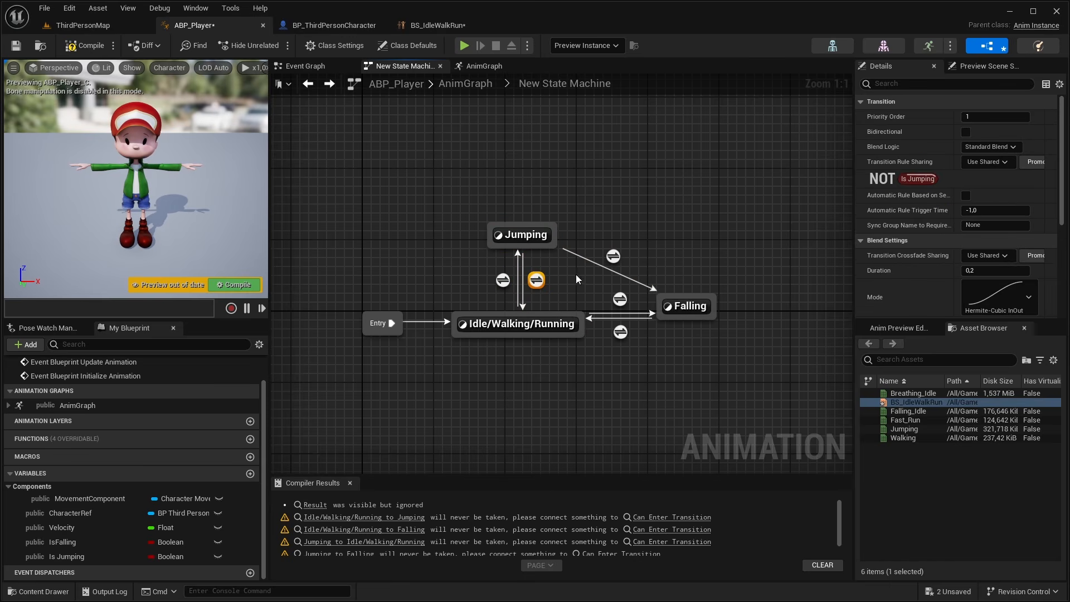
click(507, 283)
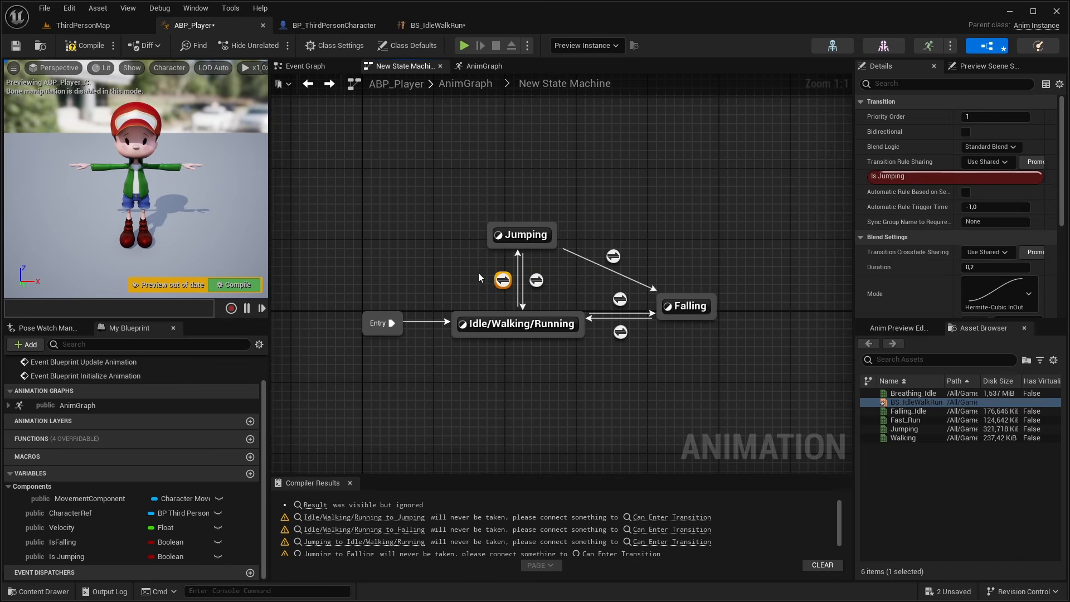
click(535, 281)
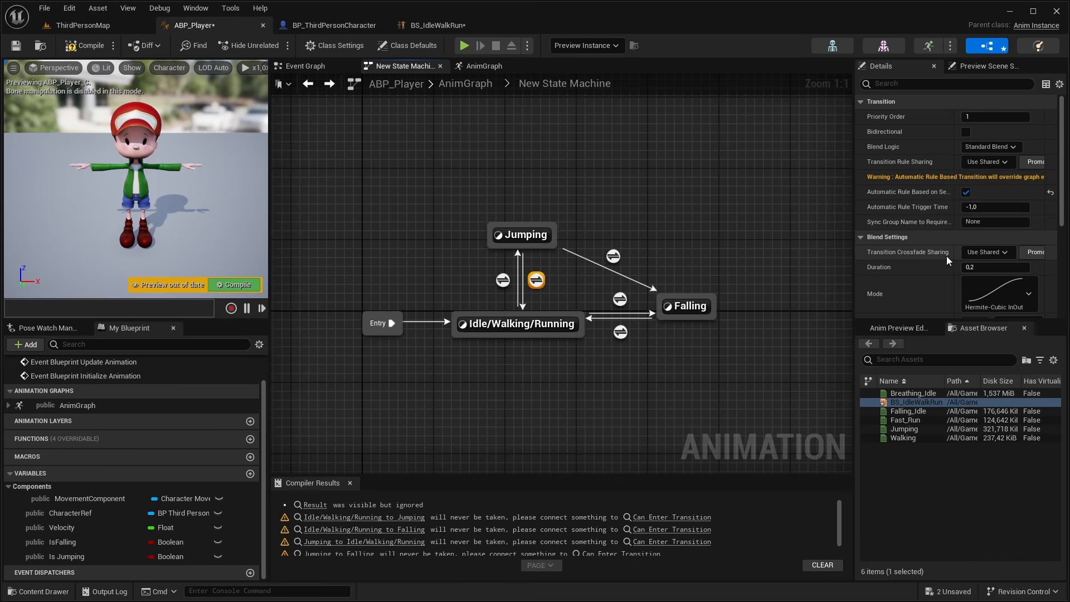
click(503, 280)
click(536, 281)
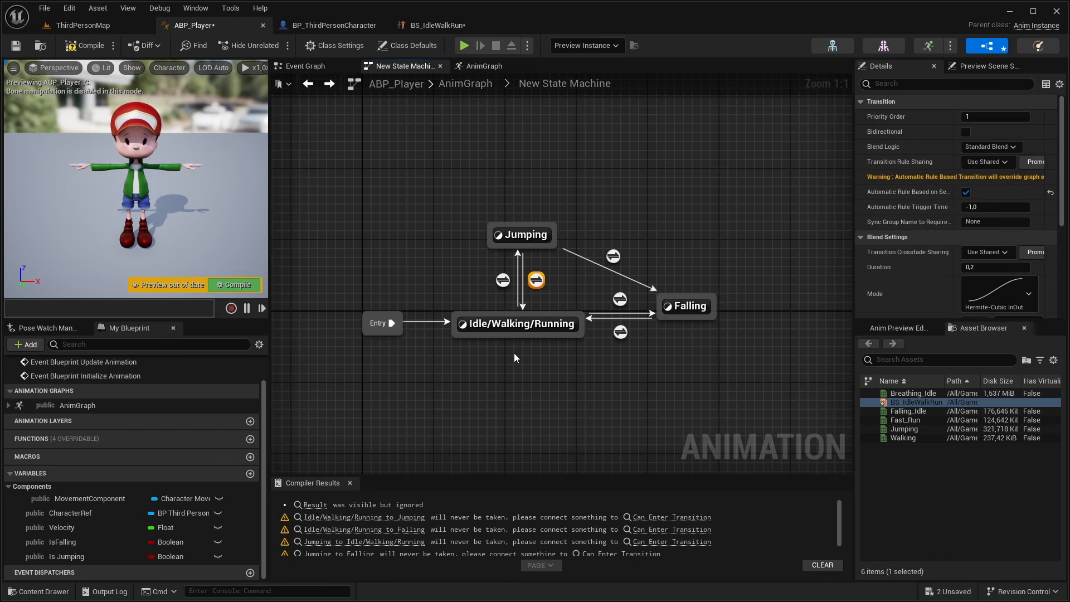
Compile the animation blueprint from the Jumping to Idle/Walking/Running rule and review the compiler messages against its nodes.
double_click(536, 280)
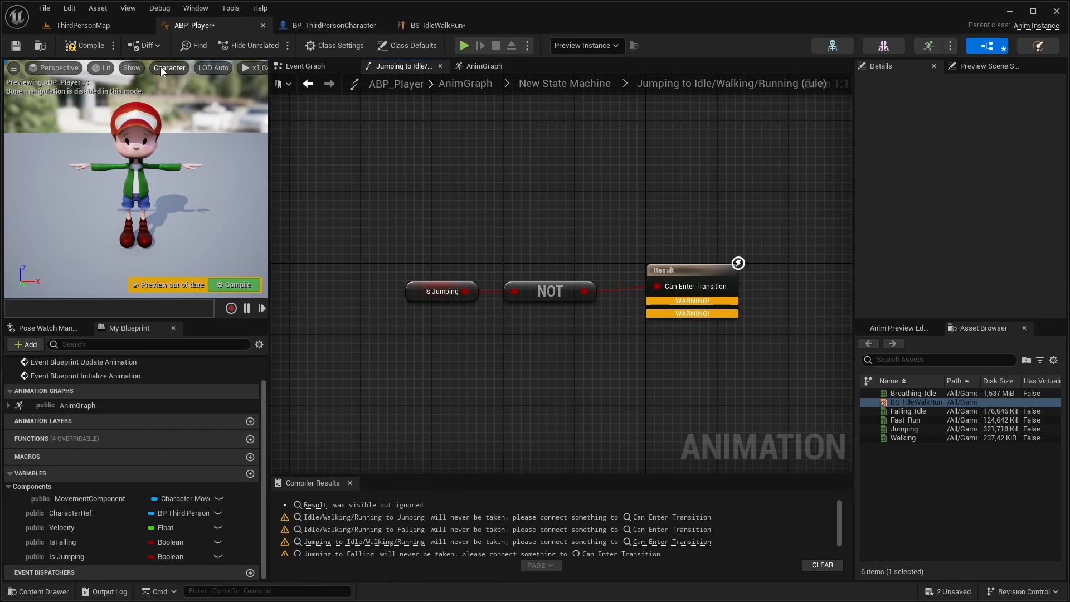
click(84, 46)
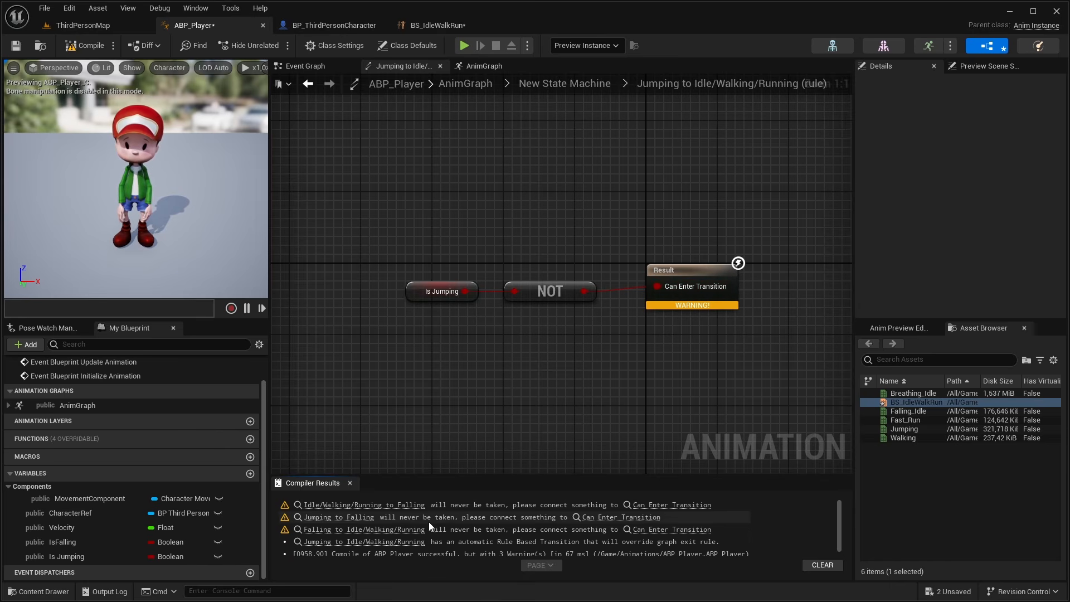
scroll(429, 521, down, 1)
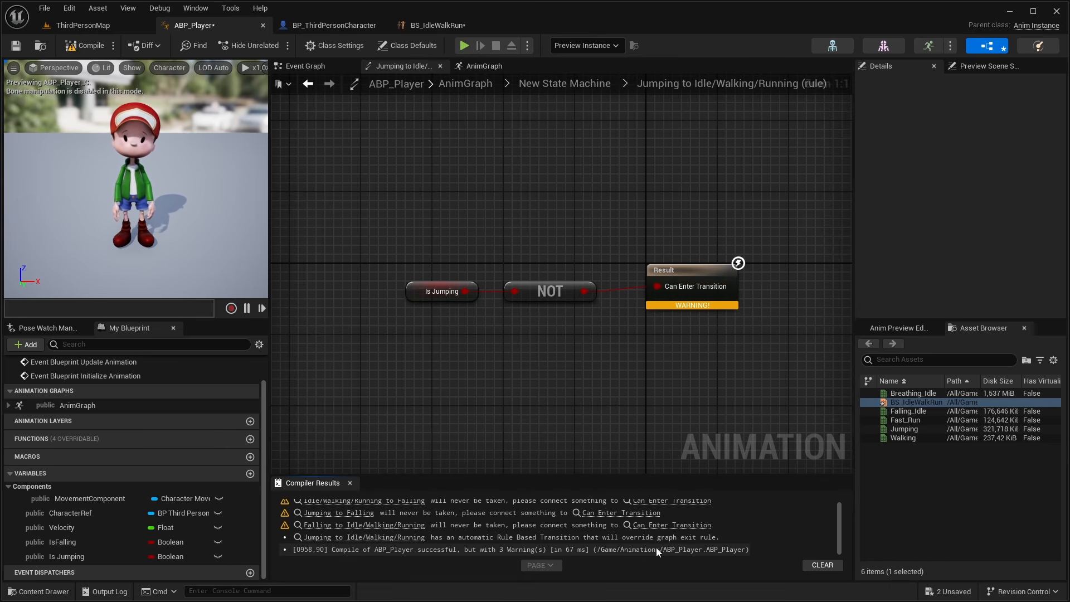
right_drag(547, 391, 508, 364)
drag(335, 214, 568, 324)
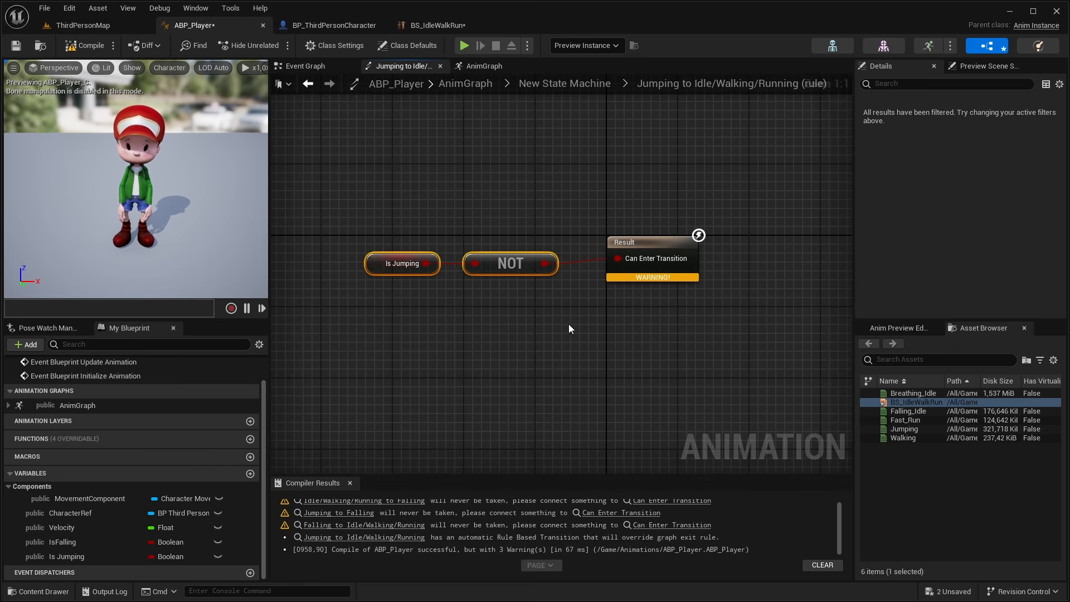
click(307, 84)
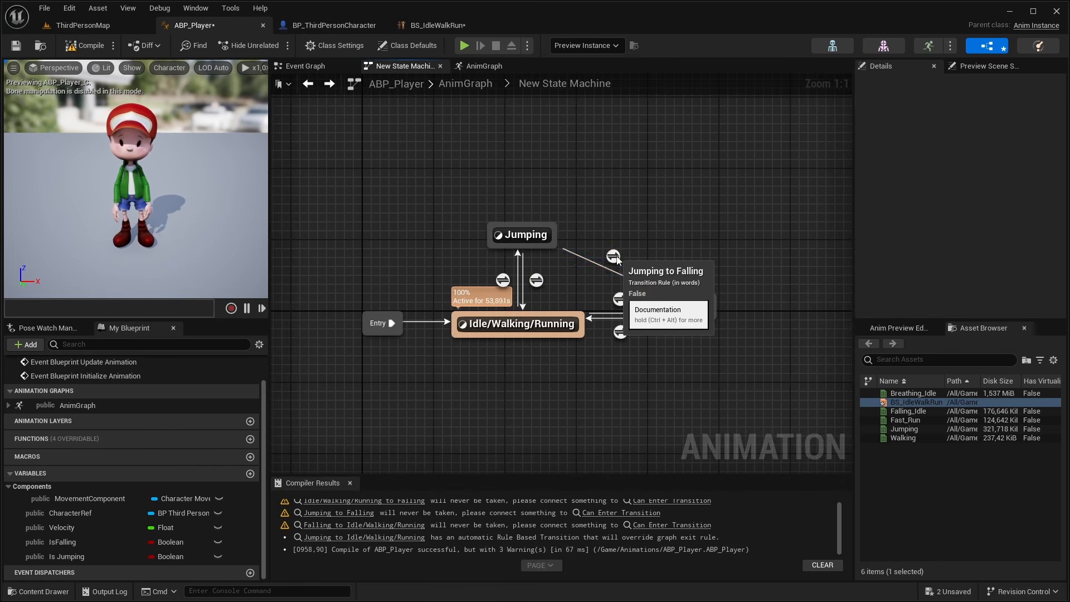
Open the Jumping to Falling transition rule and add an Is Jumping getter feeding a NOT Boolean node.
click(614, 256)
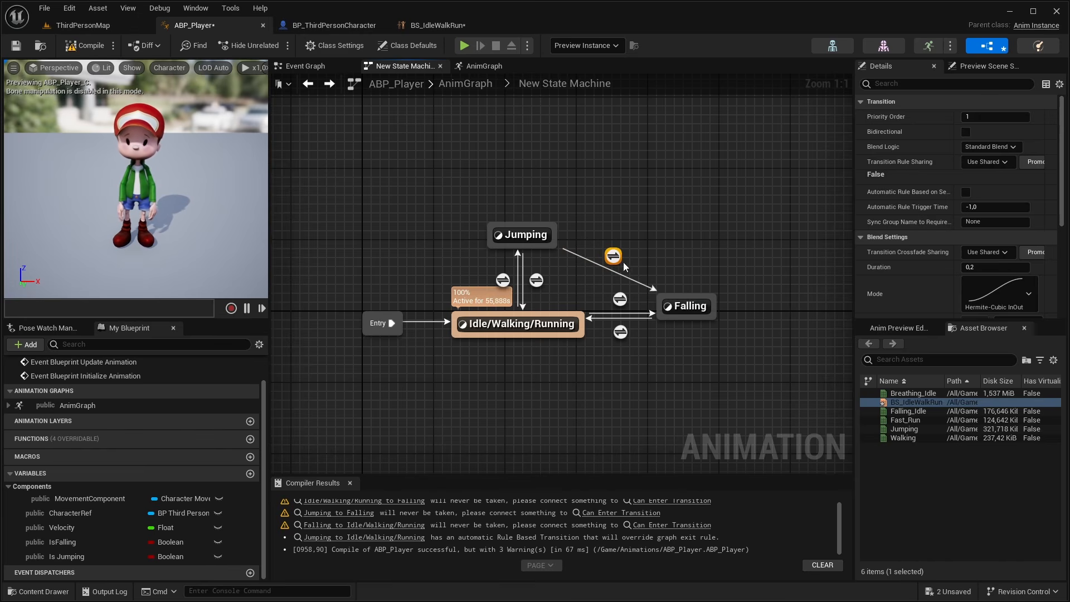
double_click(615, 258)
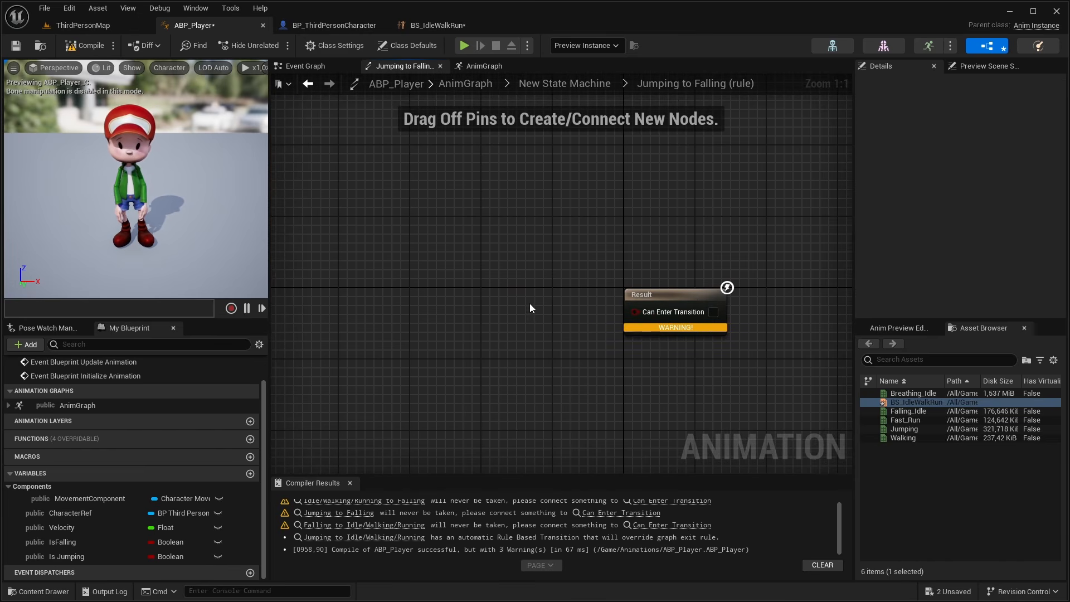
drag(59, 556, 497, 278)
click(379, 310)
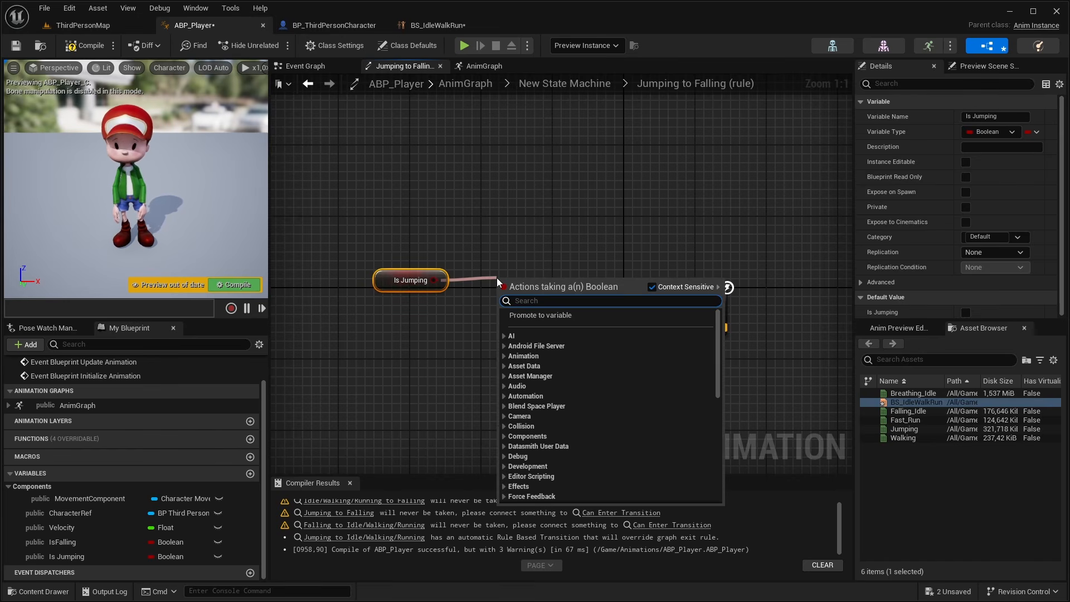
text(NOT)
click(550, 311)
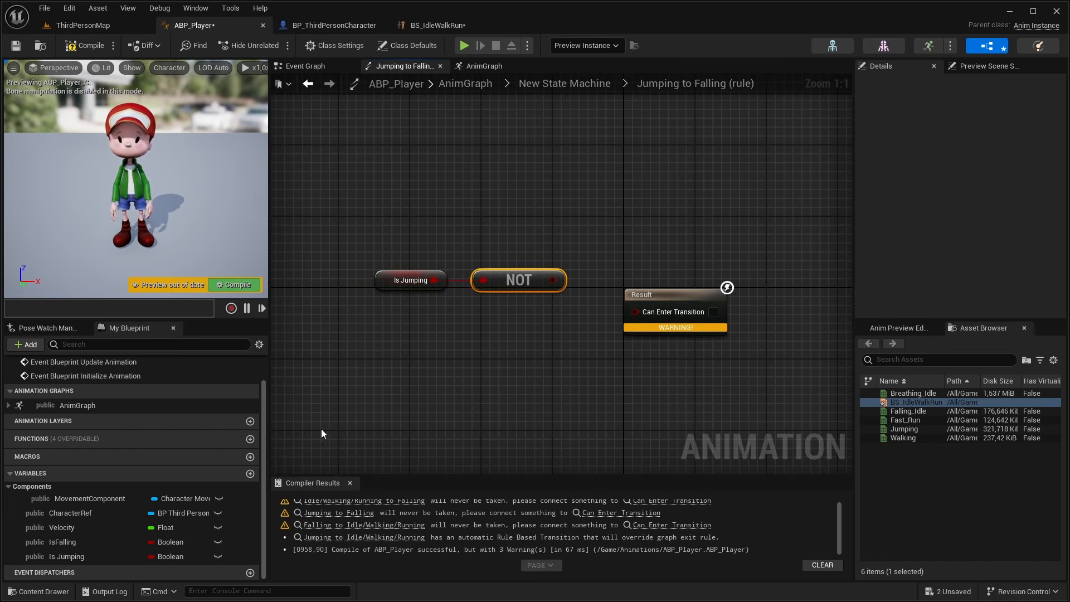
Add an Is Falling getter and combine it with the NOT output in an AND Boolean node.
ctrl+drag(88, 546, 406, 331)
drag(640, 295, 722, 294)
drag(554, 279, 460, 349)
text(AN)
key(Return)
drag(648, 373, 440, 331)
click(411, 265)
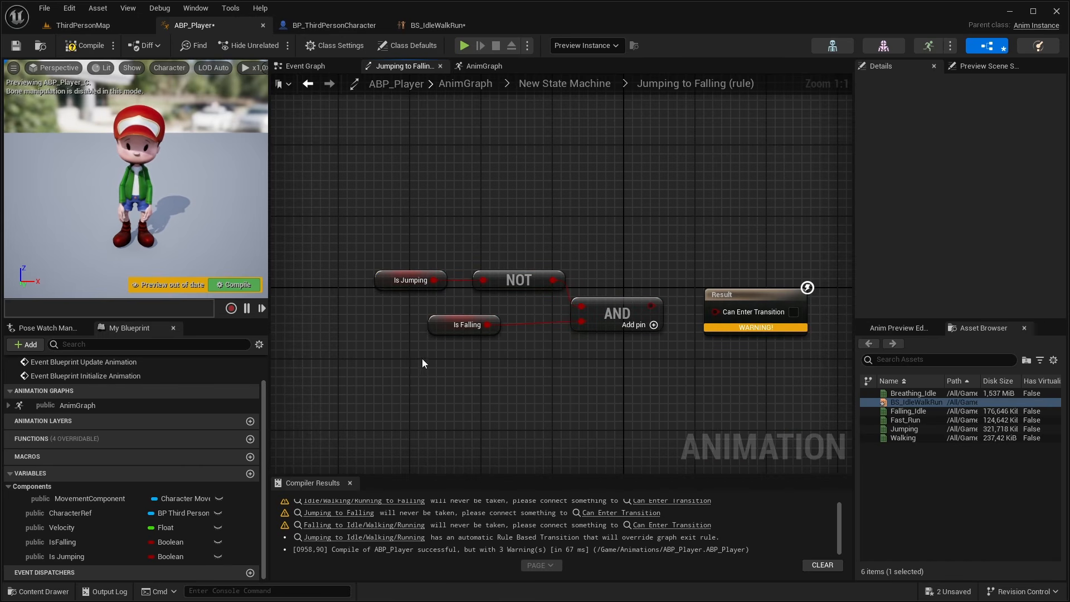
Connect the AND output to Can Enter Transition of the Jumping to Falling rule and compile the animation blueprint.
drag(649, 305, 724, 310)
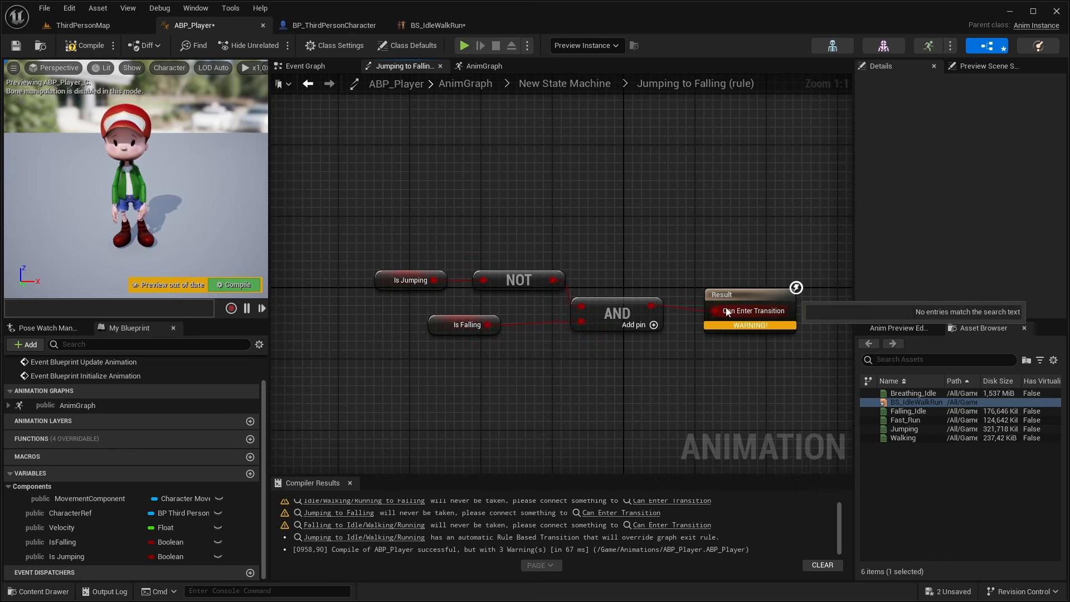
click(750, 295)
click(386, 162)
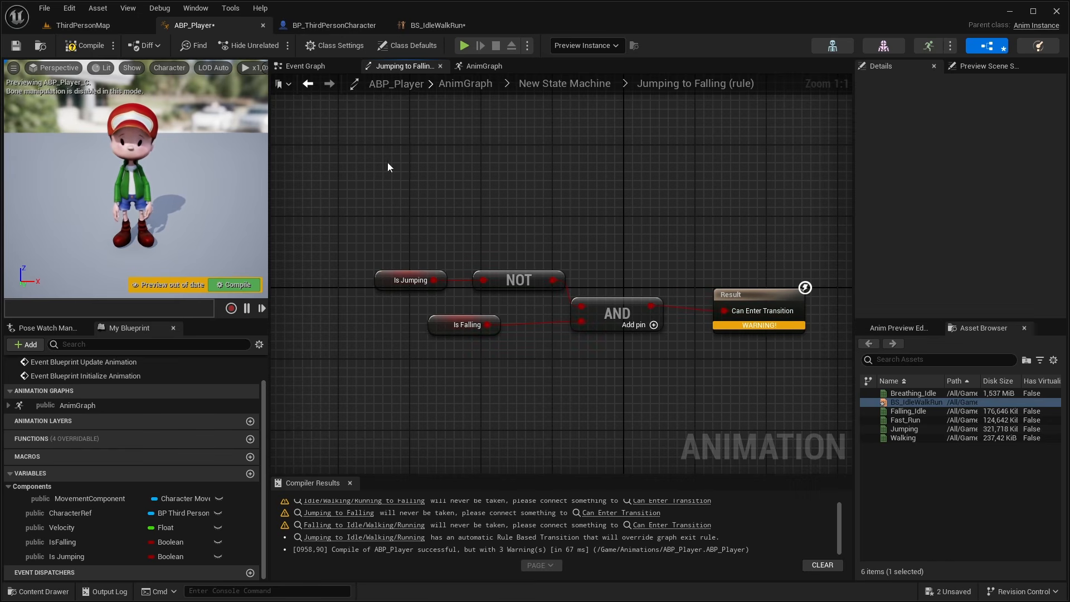
click(86, 47)
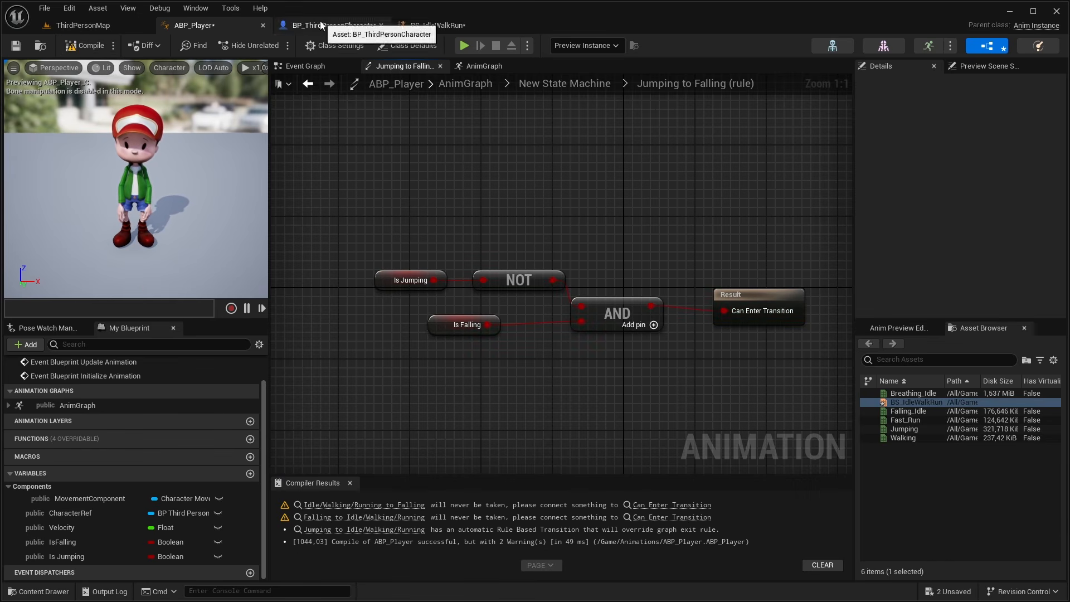
Examine the Set Is Jumping and Delay nodes following Jump in the BP_ThirdPersonCharacter Event Graph.
click(410, 279)
click(326, 25)
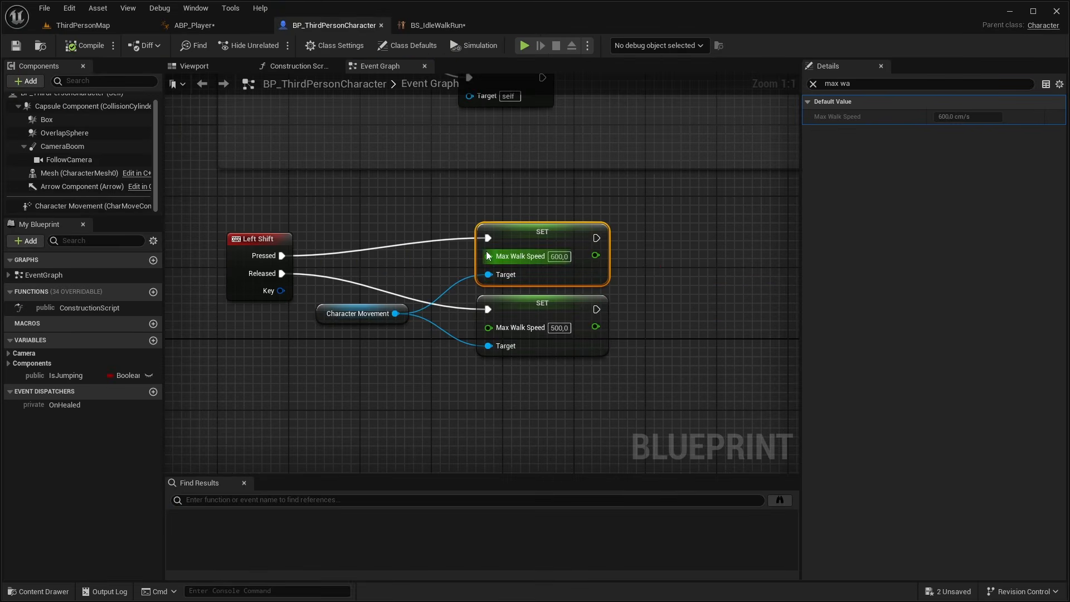
click(443, 297)
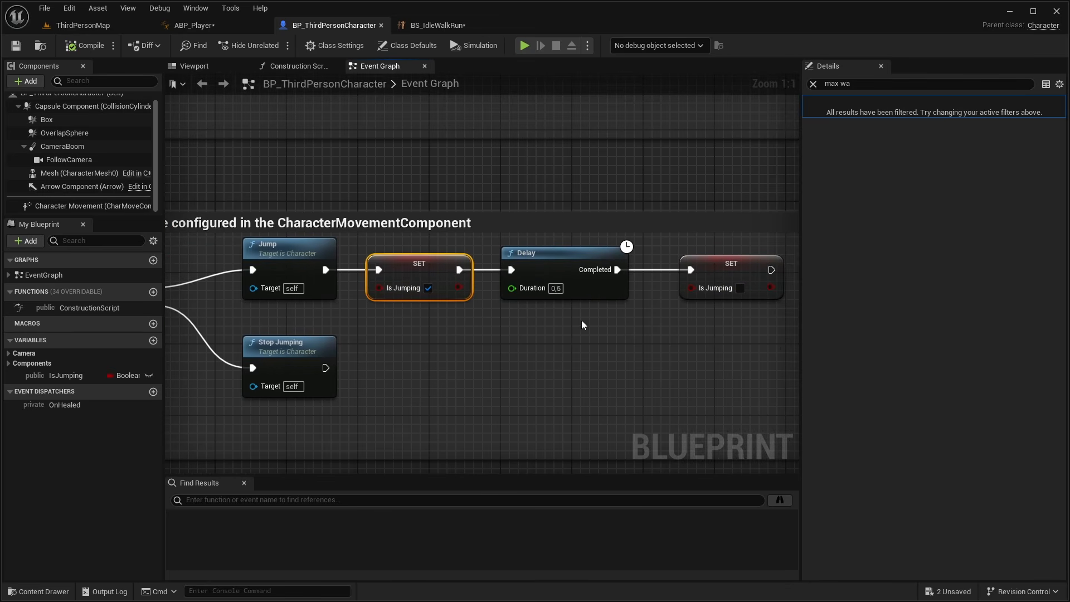
right_drag(581, 320, 324, 298)
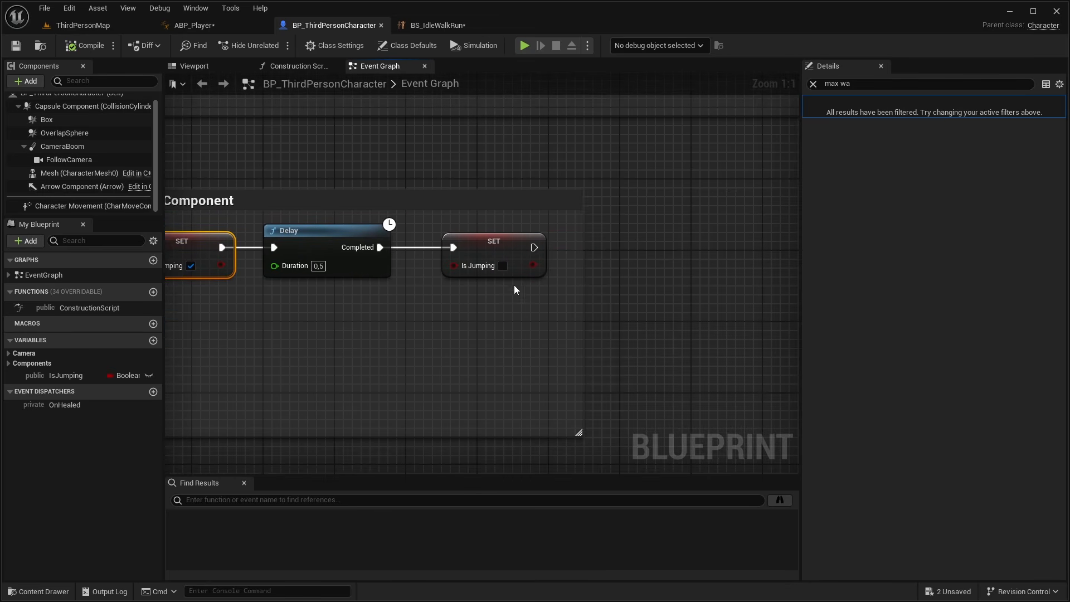
click(658, 298)
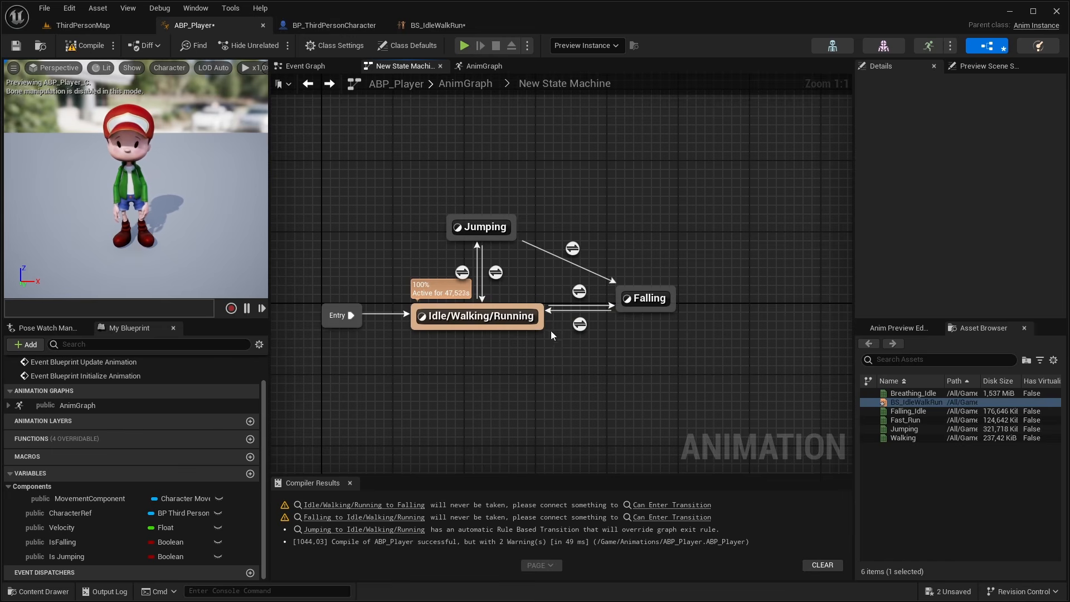
In the Falling to Idle/Walking/Running rule, feed an Is Falling getter through a NOT Boolean node into Can Enter Transition.
double_click(580, 324)
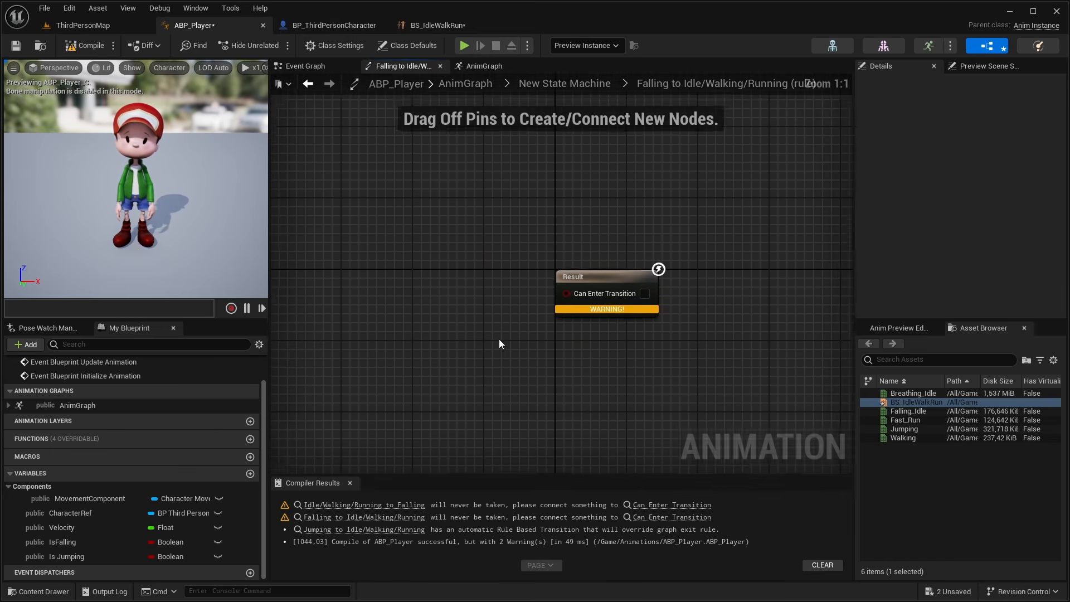
drag(61, 541, 447, 310)
click(383, 305)
text(not)
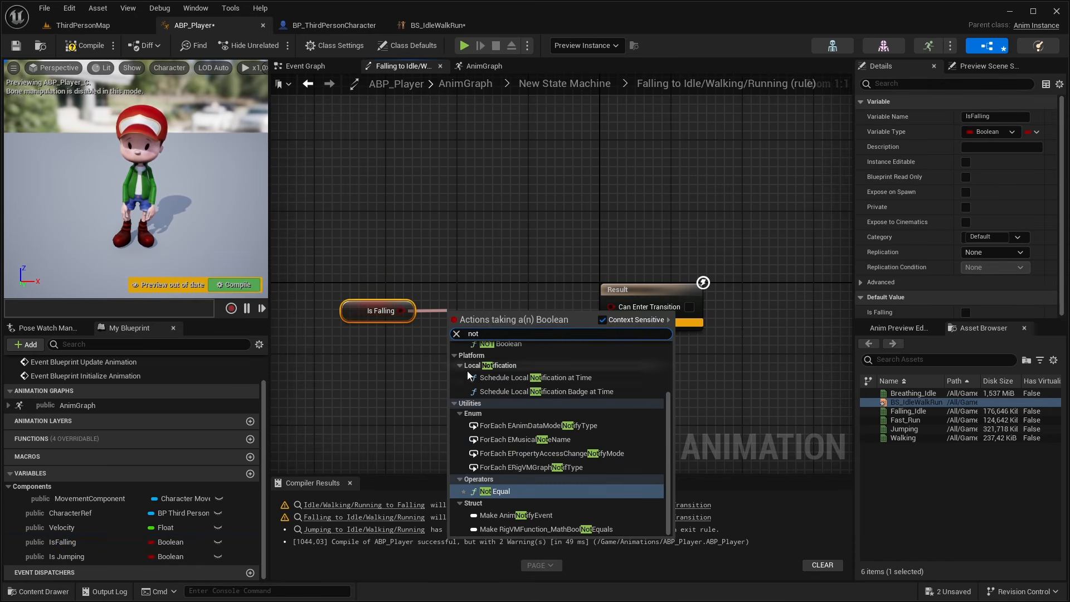
scroll(470, 376, up, 3)
click(518, 415)
drag(521, 310, 631, 307)
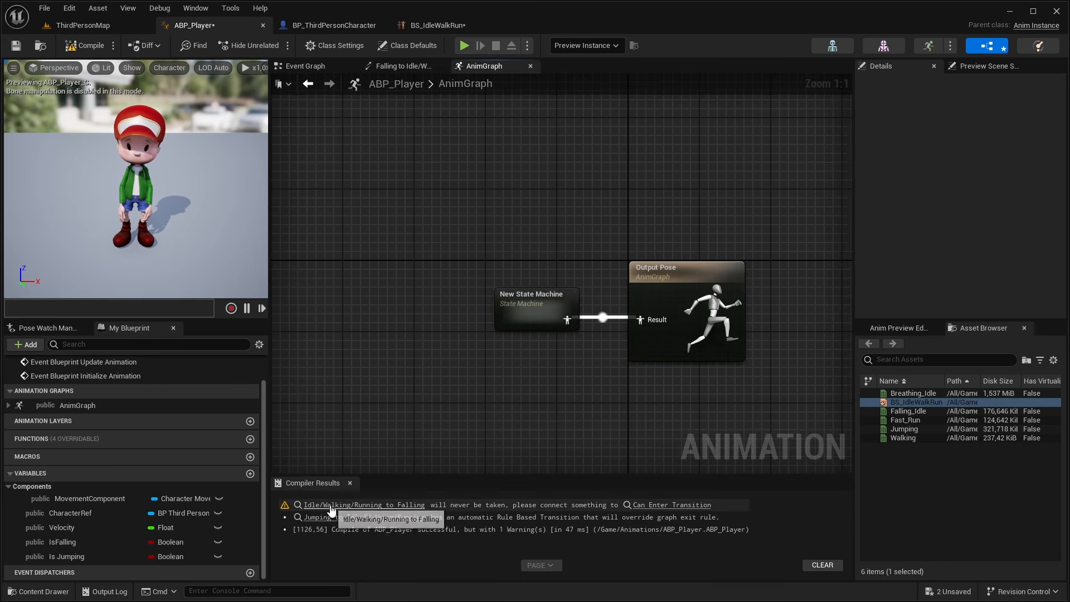
In the Idle/Walking/Running to Falling rule, connect an Is Falling getter directly to Can Enter Transition and compile the animation blueprint.
click(357, 504)
double_click(605, 289)
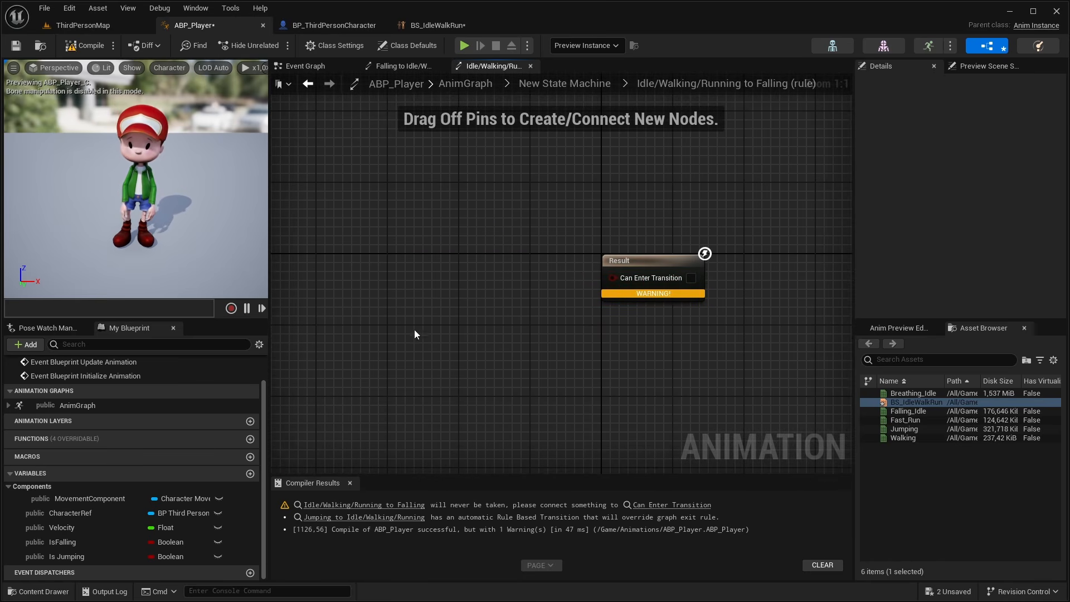
right_click(403, 296)
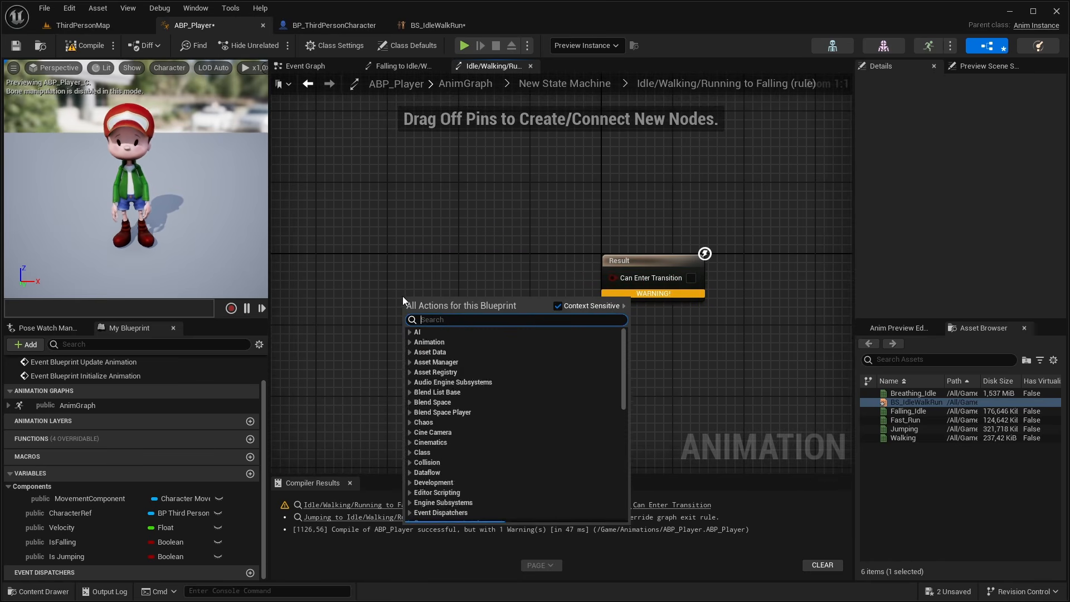
right_drag(402, 295, 407, 313)
drag(61, 542, 694, 294)
click(399, 305)
drag(373, 290, 479, 291)
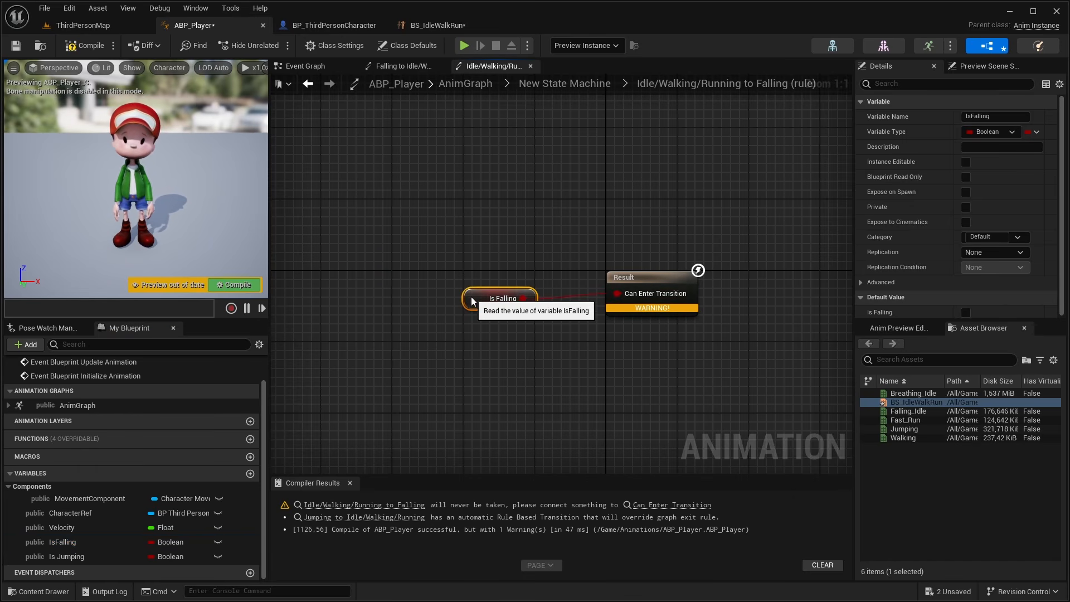
click(84, 45)
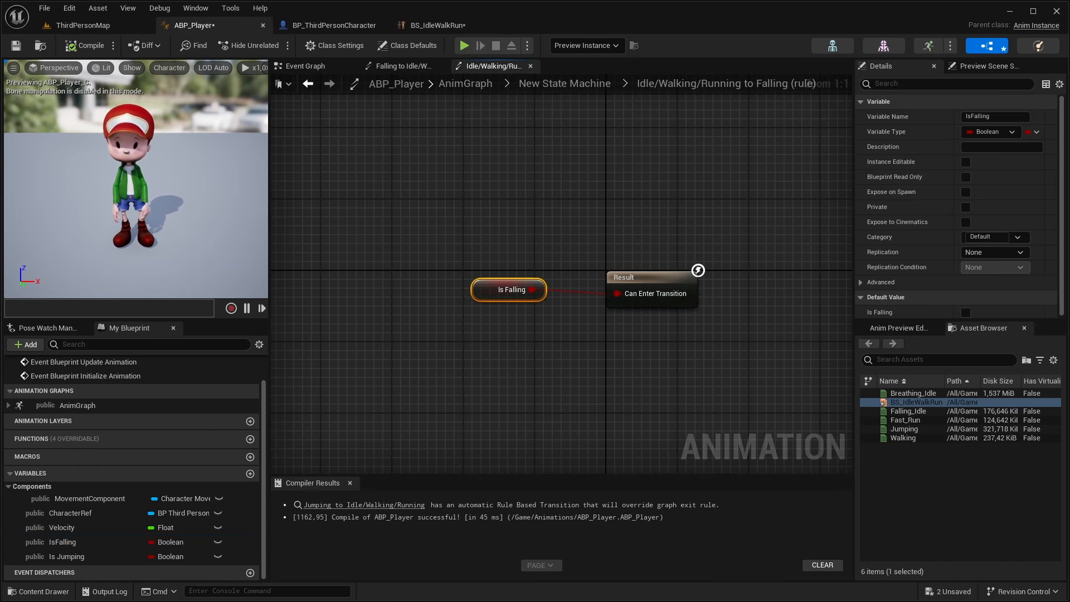
Return to the New State Machine graph and look over its Idle/Walking/Running, Jumping and Falling states.
click(586, 84)
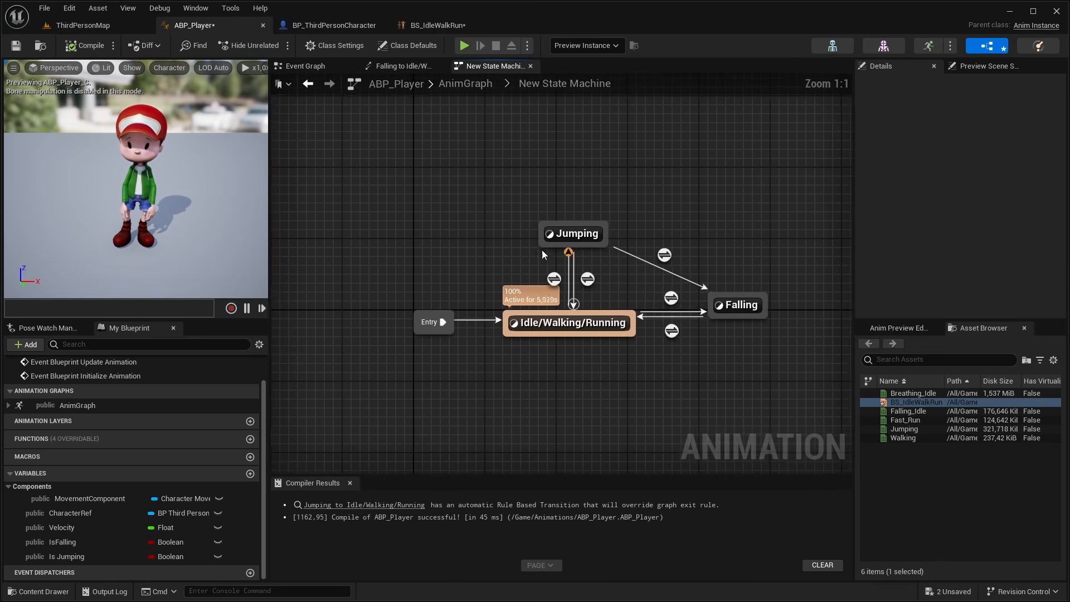
drag(650, 346, 640, 346)
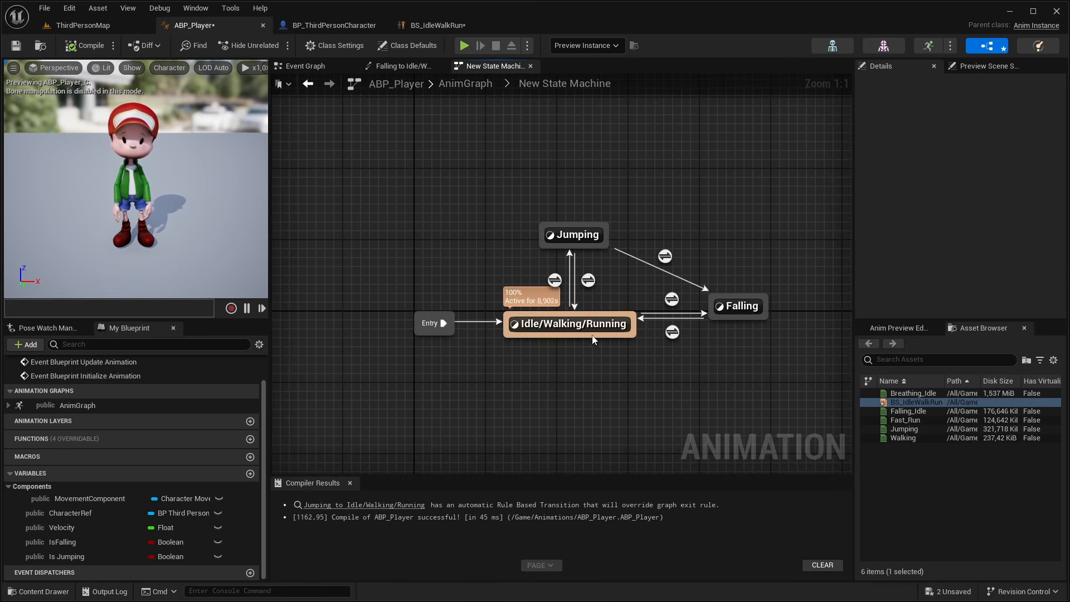
click(574, 234)
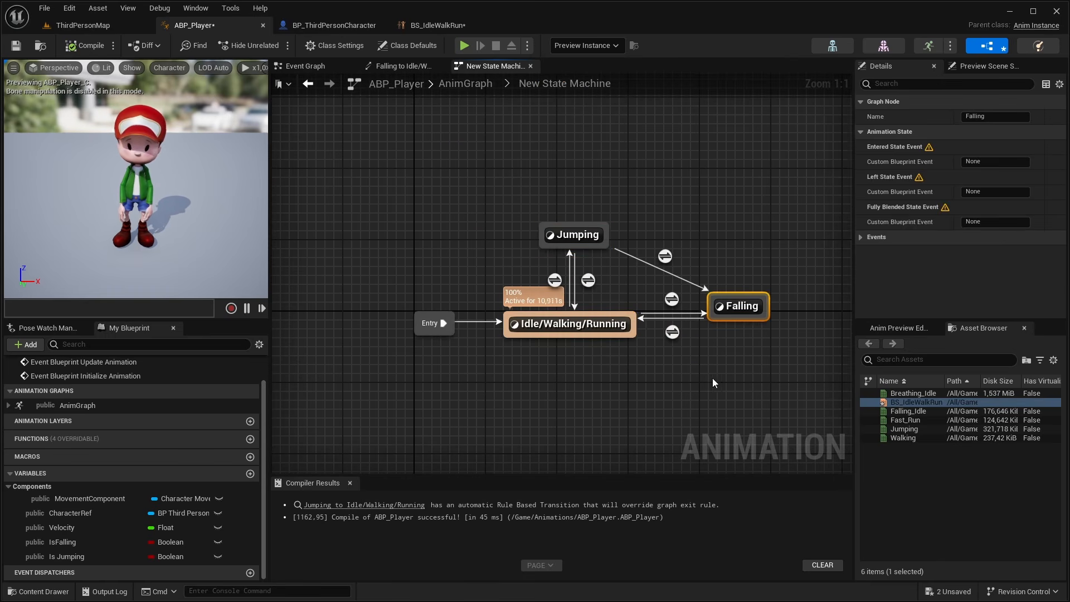
Play the level to test the character's running and jumping animations, and stop the play session.
click(464, 45)
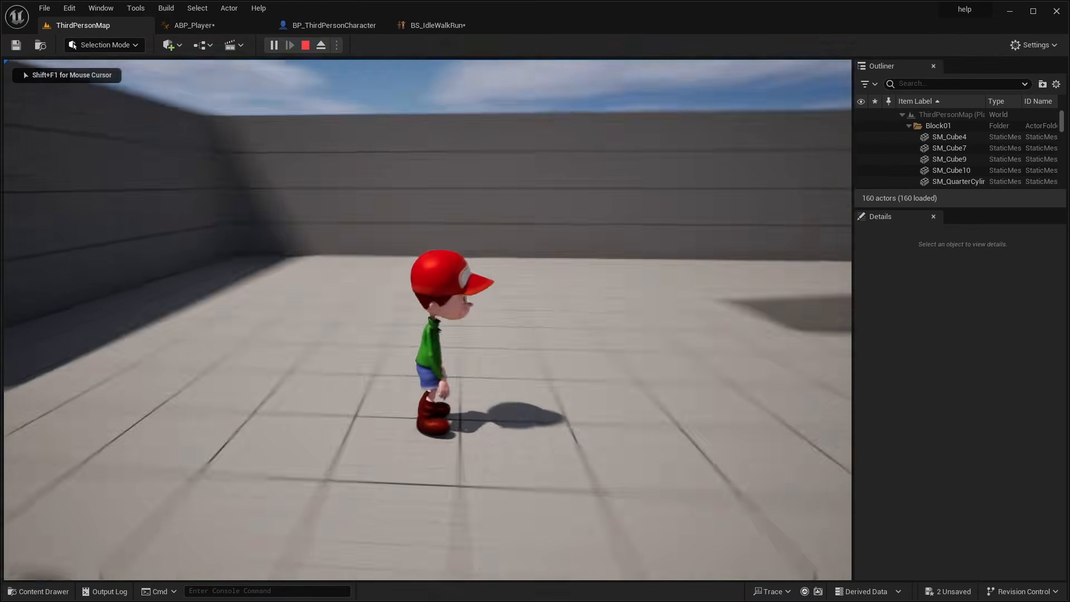
key(w)
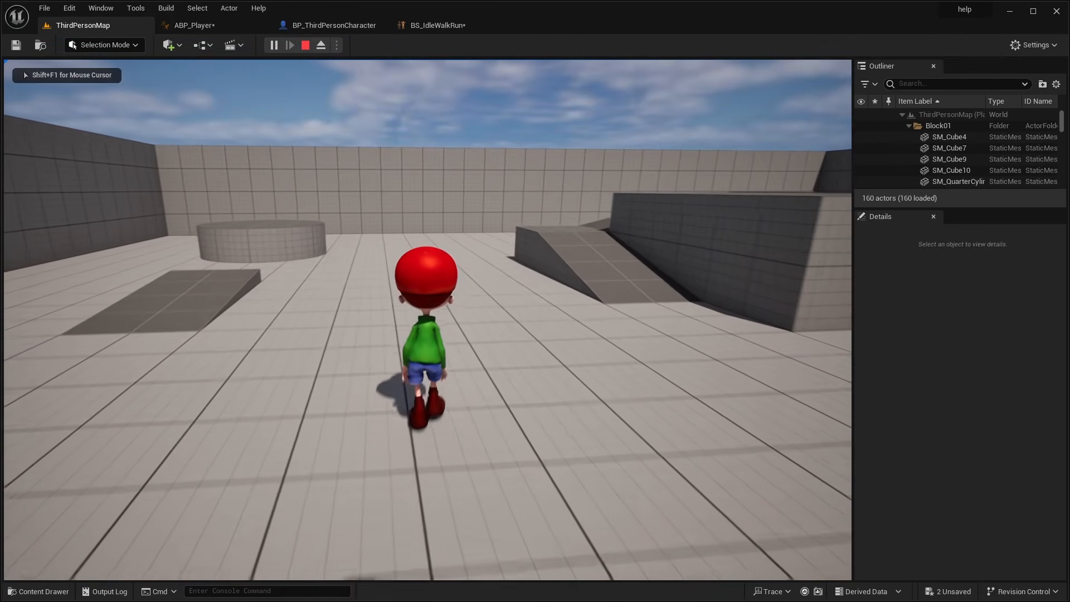
key(w)
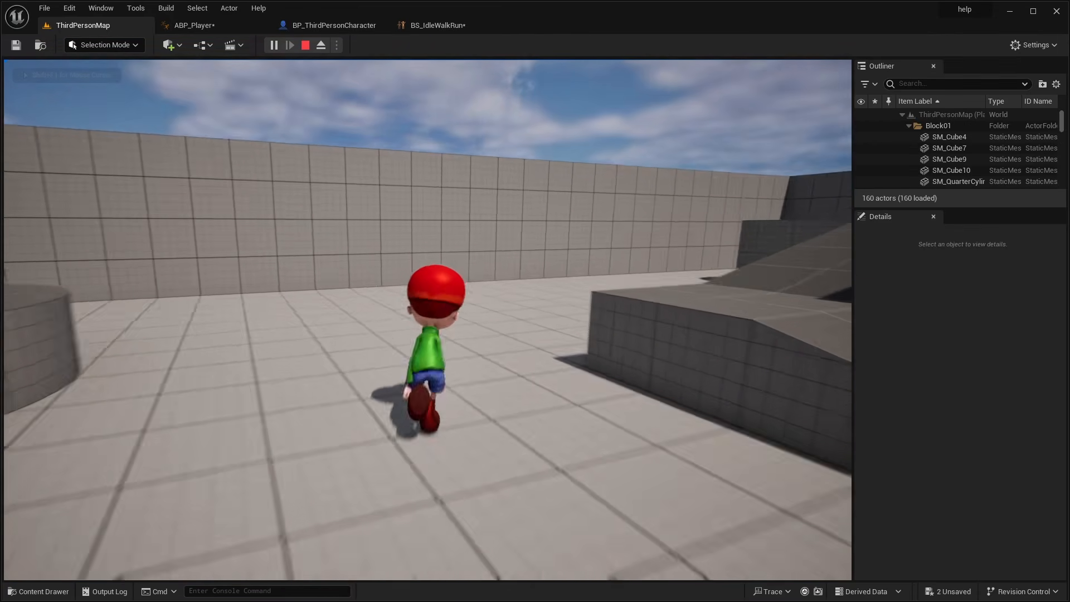
key(w)
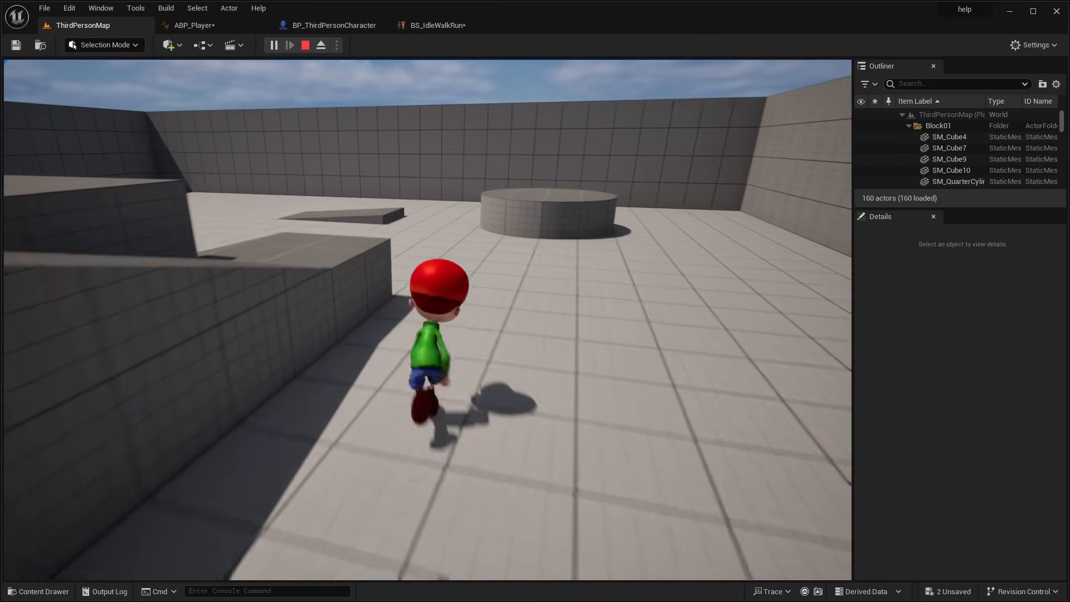
key(w)
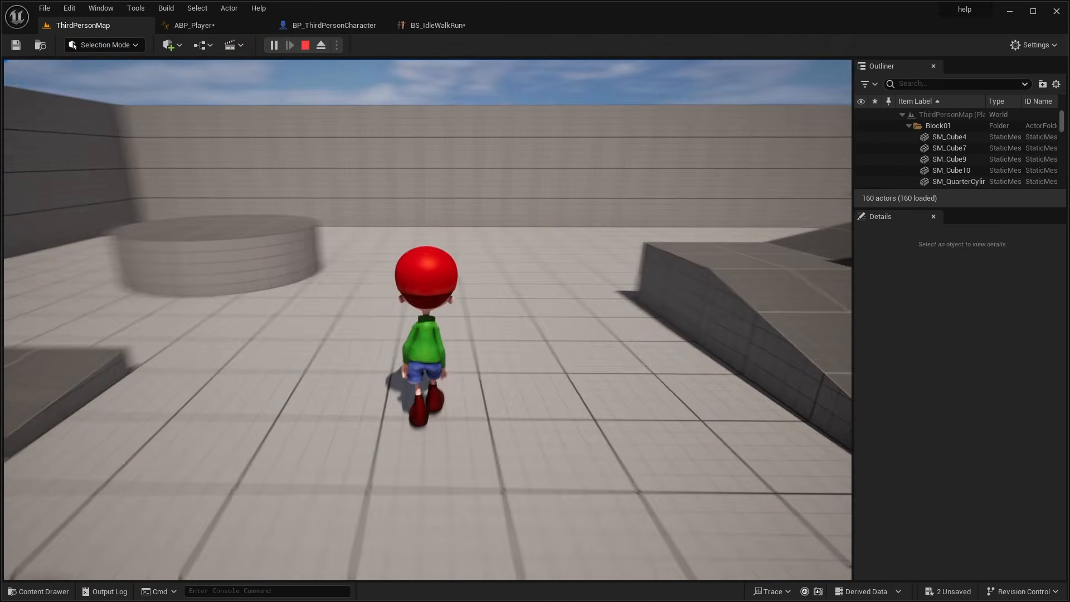
key(space)
key(w)
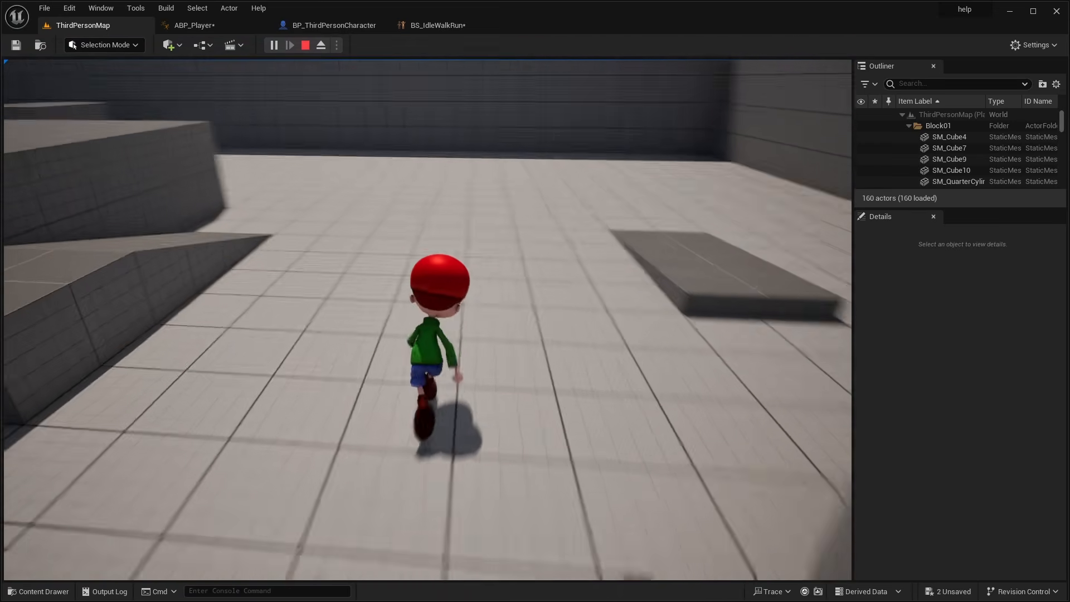
key(space)
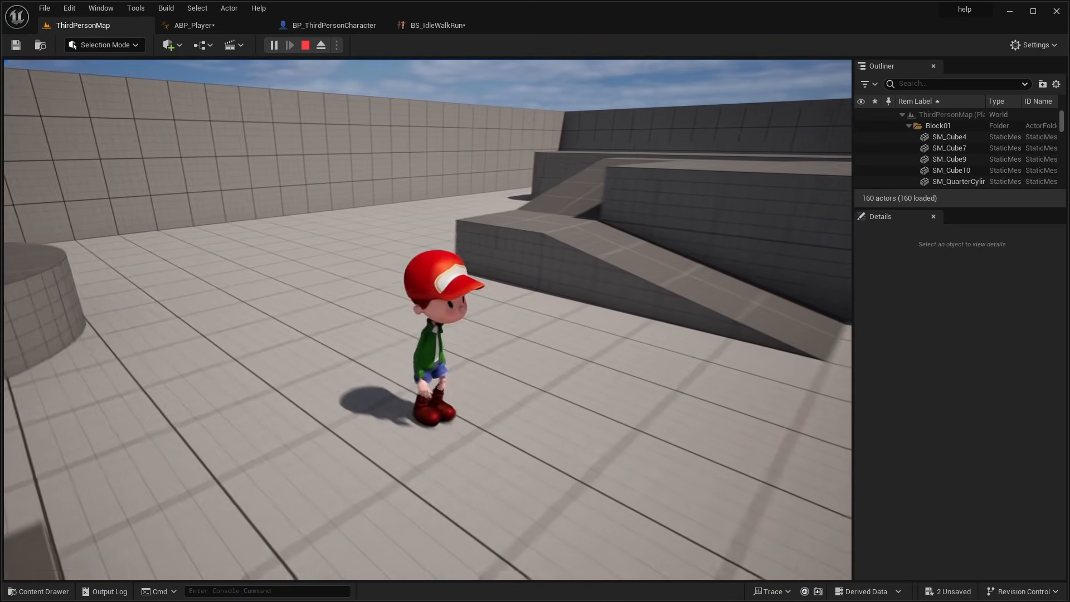
key(Escape)
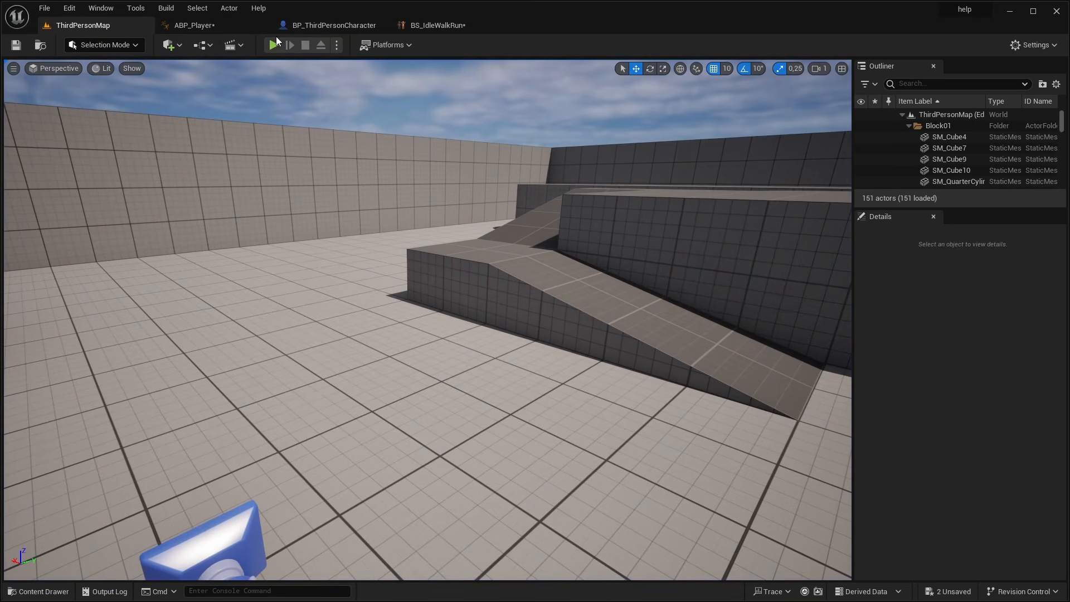
Back in ABP_Player, compare the transitions leaving Idle/Walking/Running and set the Priority Order of the one to Falling to 2.
click(235, 25)
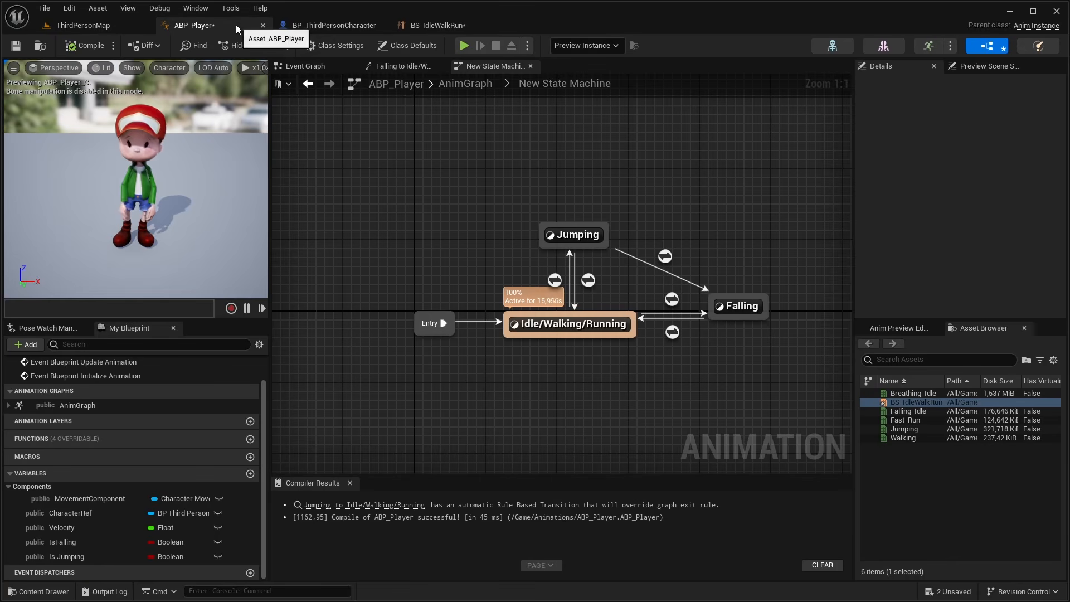
click(672, 303)
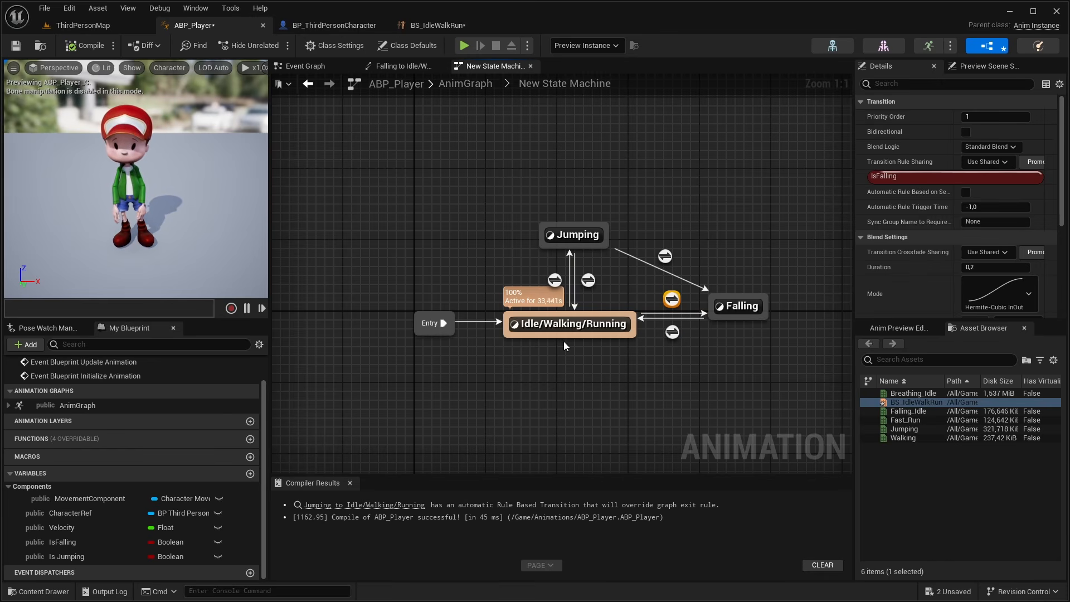
click(636, 389)
click(555, 280)
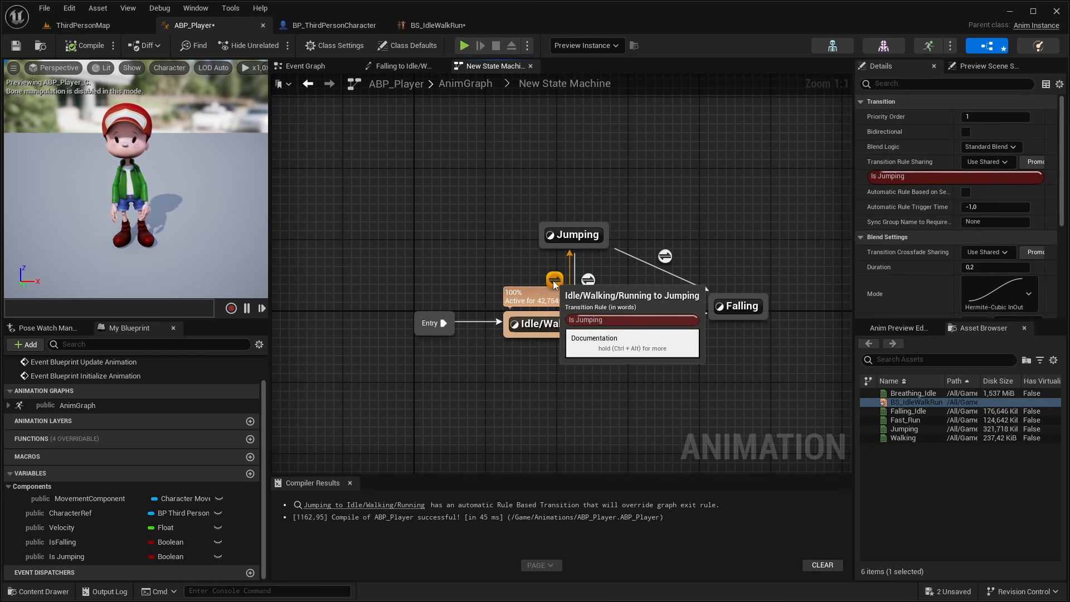
click(723, 370)
click(672, 298)
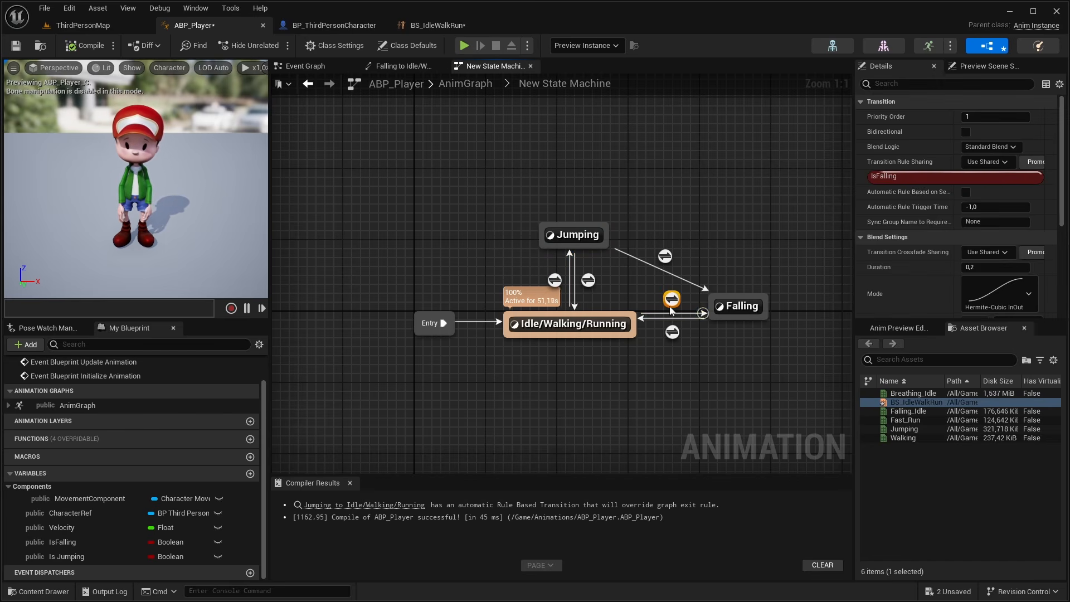
click(998, 118)
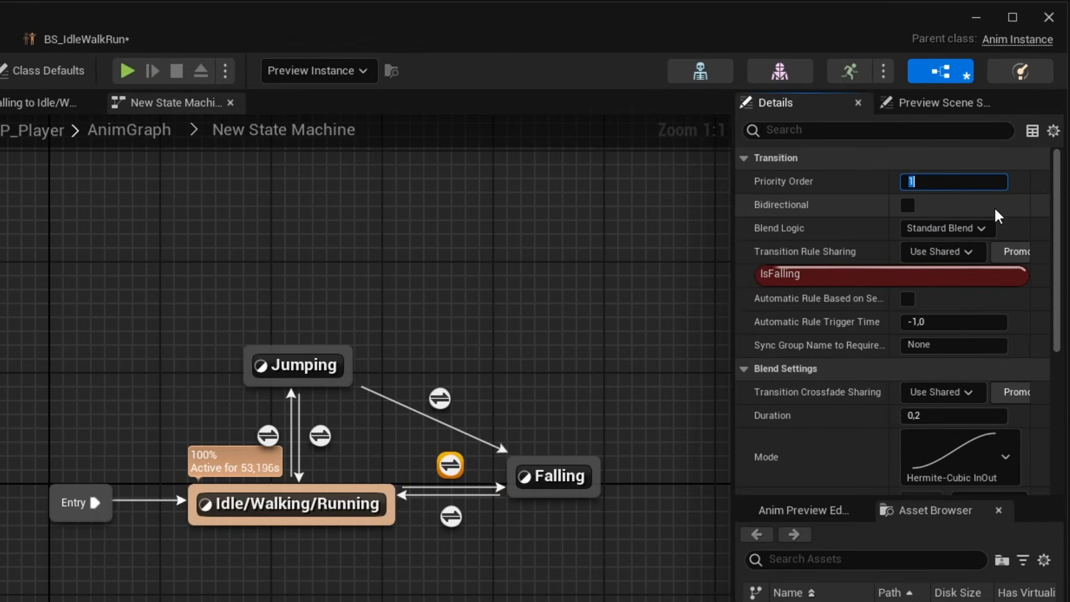
text(2)
key(Return)
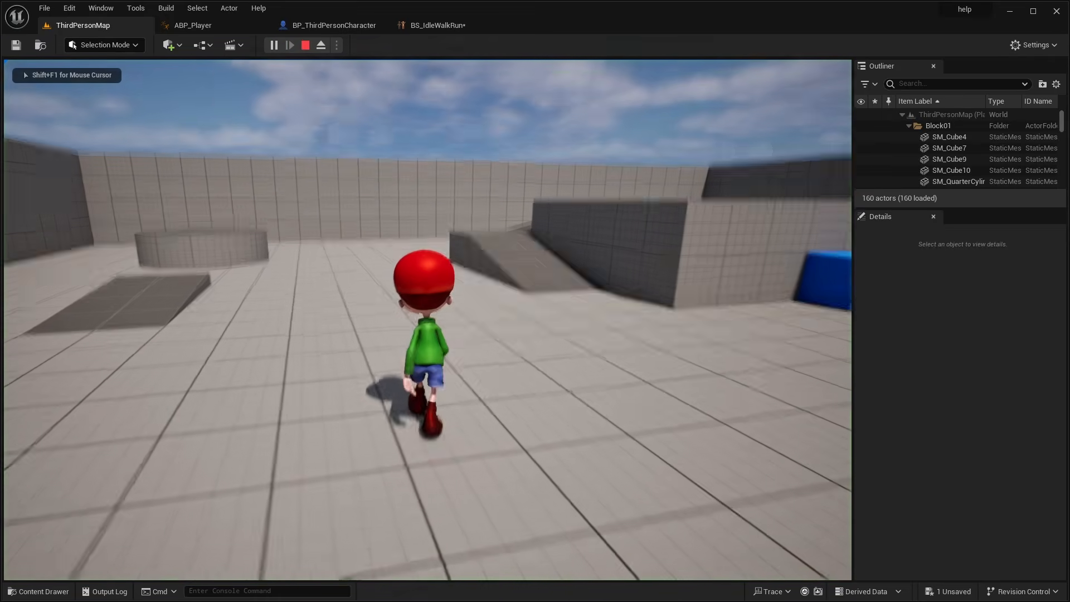
Playtest the level again, jumping on the spot and while running around the ramps to check the jump animation.
key(space)
key(space)
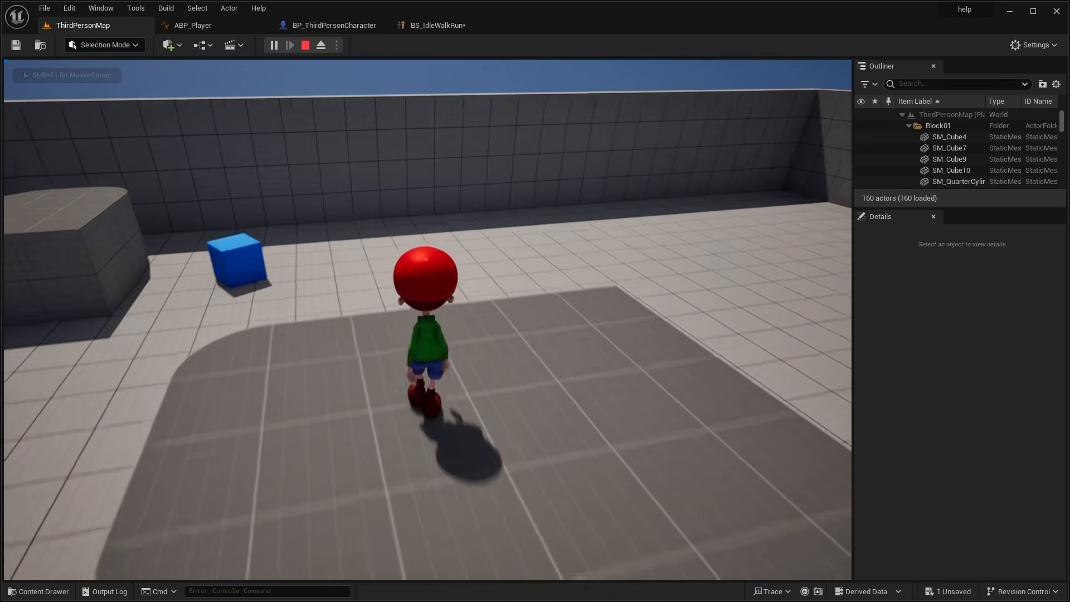
key(space)
key(w)
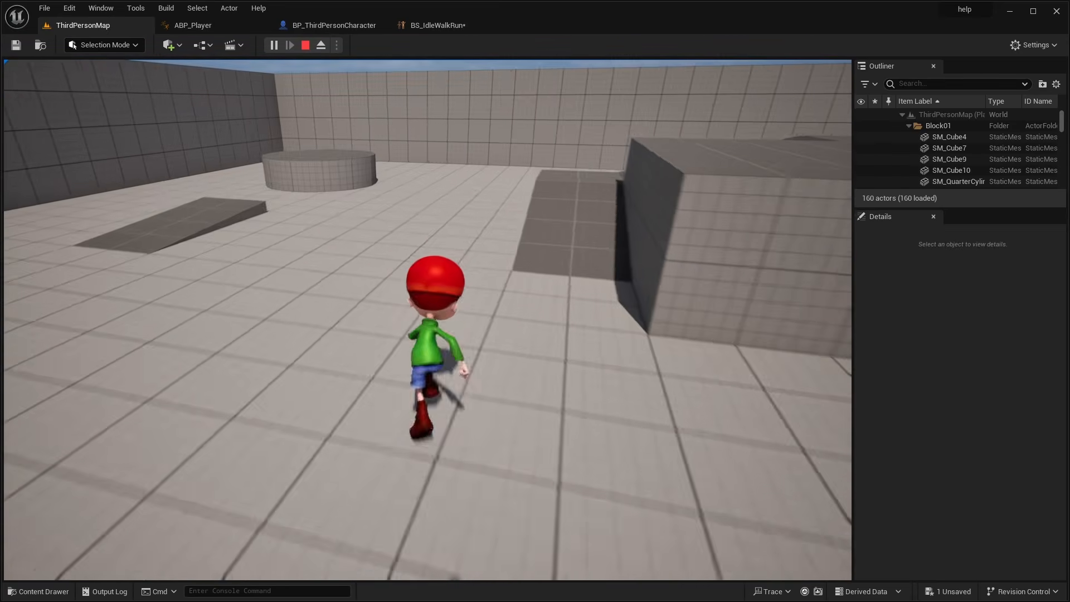
key(w)
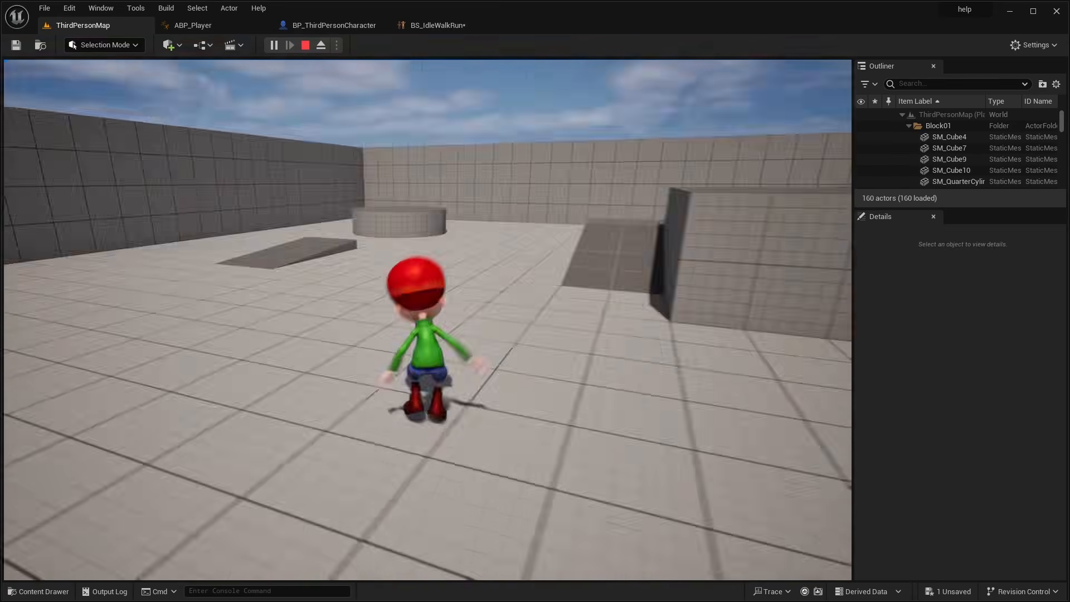
key(w)
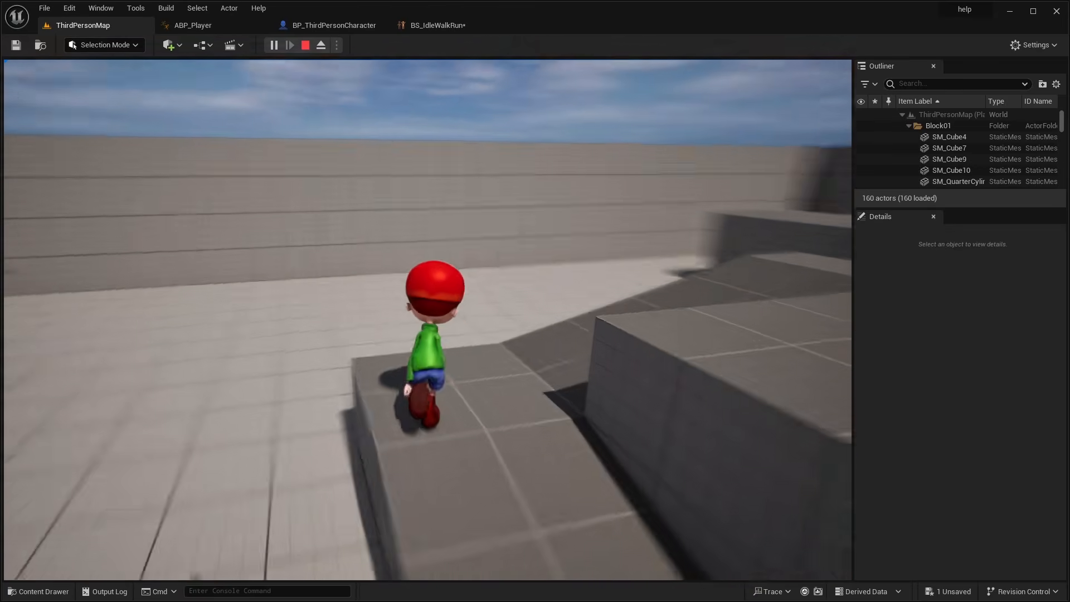